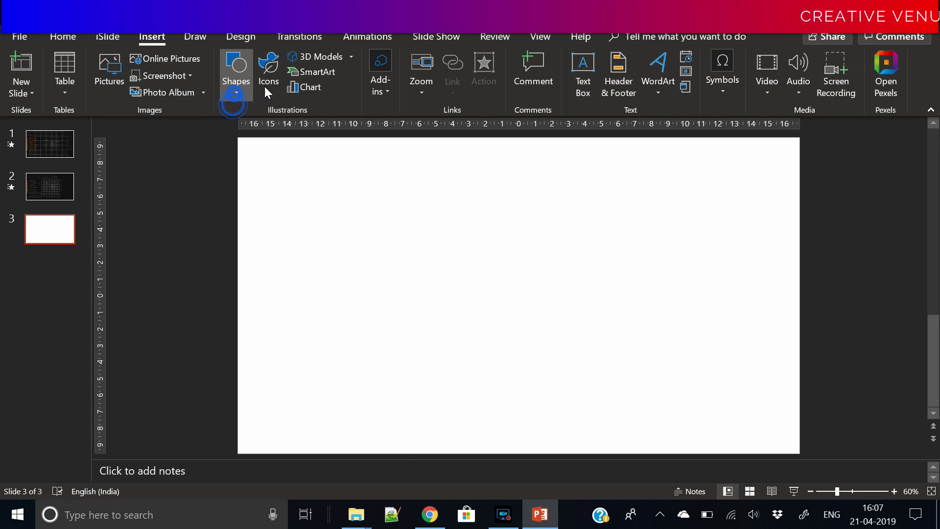
Step: Draw a rectangle covering the whole of slide 3
{"action": "left_click", "coordinate": [235, 90]}
{"action": "left_click", "coordinate": [275, 126]}
{"action": "left_click_drag", "start_coordinate": [239, 140], "coordinate": [799, 455]}
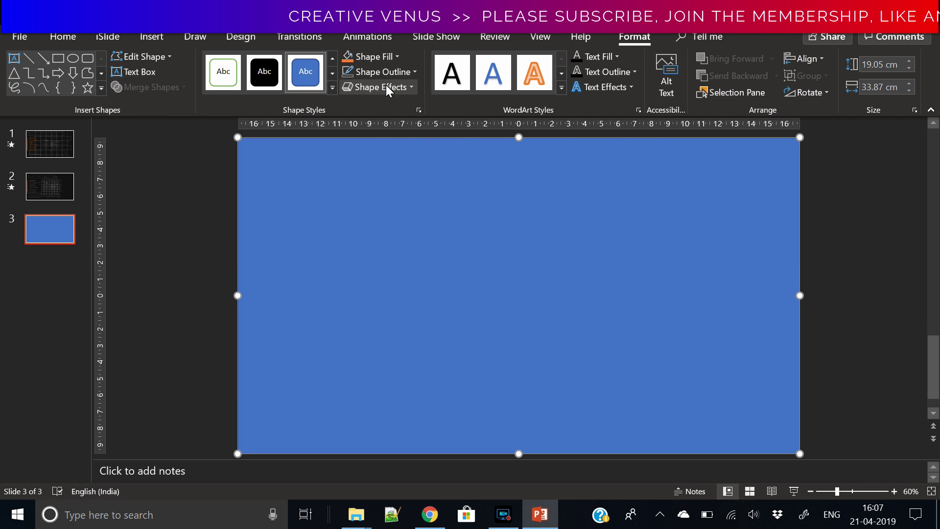
Step: Fill the rectangle with the black-and-white-dark-eyes-18495.jpg photo
{"action": "right_click", "coordinate": [528, 267]}
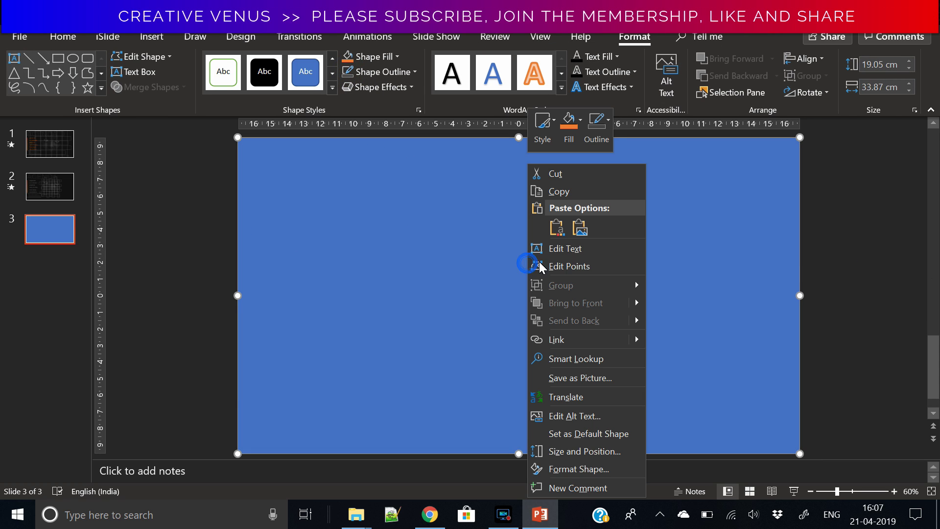
{"action": "left_click", "coordinate": [594, 469]}
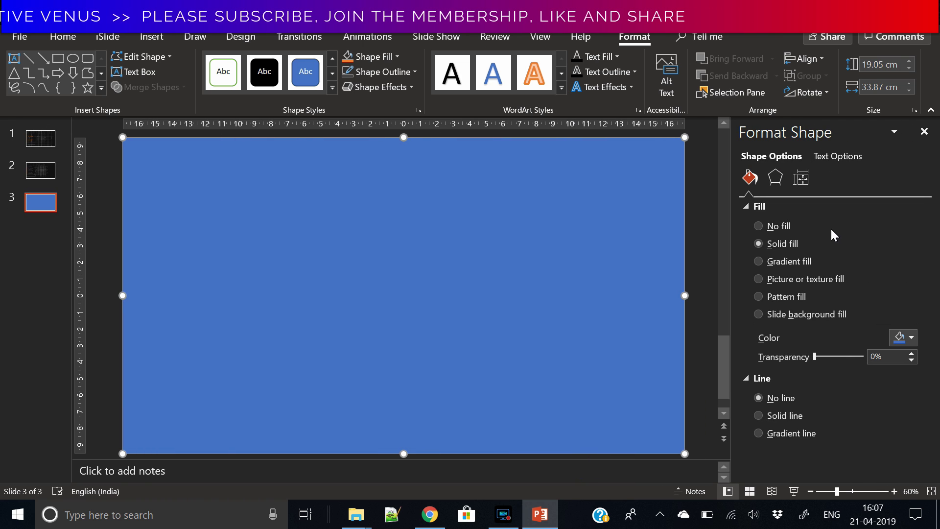
{"action": "left_click", "coordinate": [794, 277]}
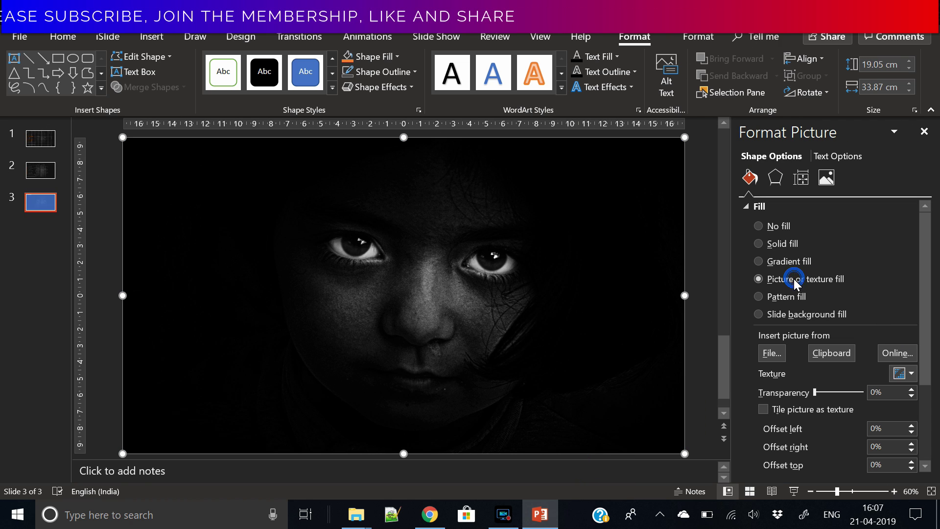
{"action": "left_click", "coordinate": [771, 353]}
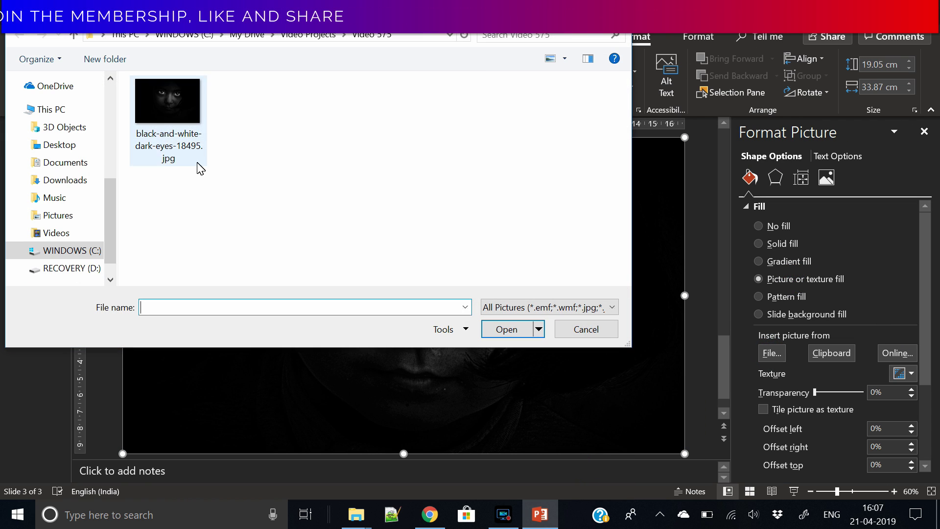
{"action": "left_click", "coordinate": [193, 131]}
{"action": "left_click", "coordinate": [497, 329]}
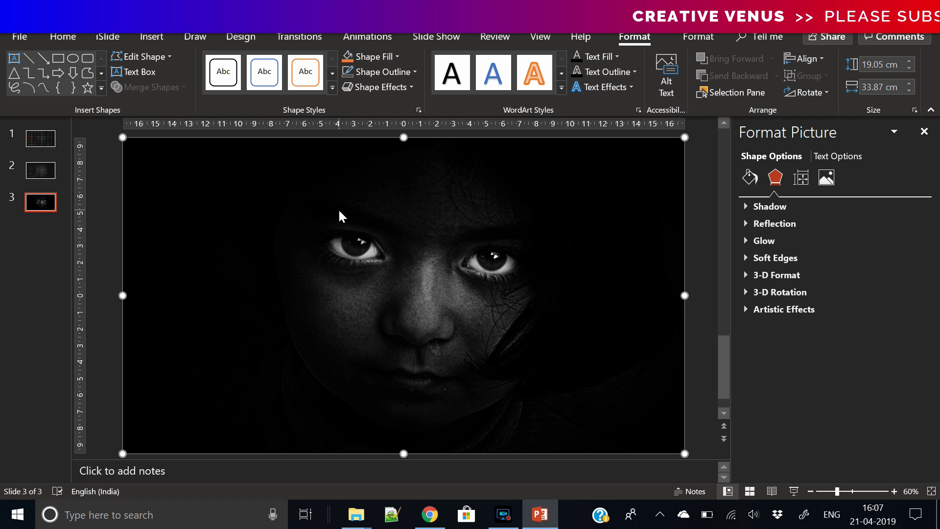
Step: Copy and paste a duplicate of the face-photo rectangle
{"action": "right_click", "coordinate": [339, 209]}
{"action": "left_click", "coordinate": [384, 194]}
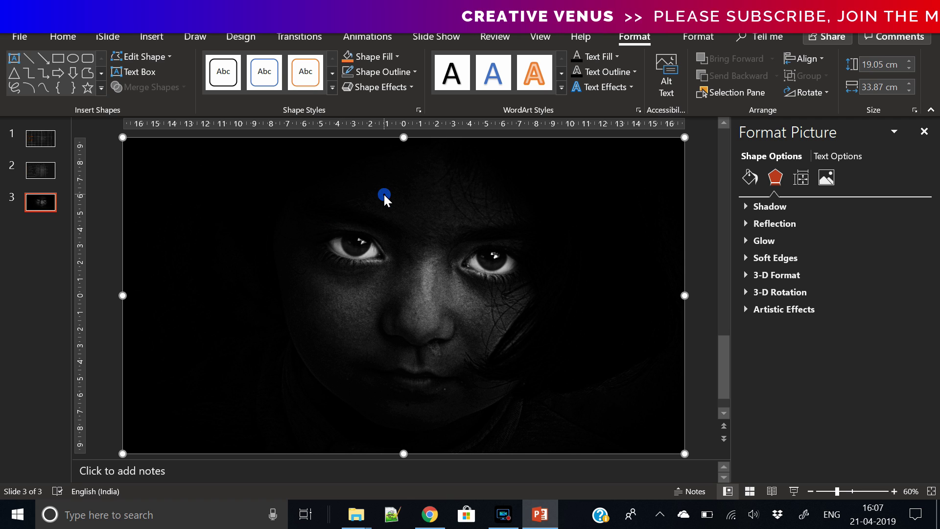
{"action": "key", "text": "ctrl+v"}
{"action": "left_click", "coordinate": [312, 214]}
{"action": "left_click_drag", "start_coordinate": [329, 238], "coordinate": [322, 283]}
Step: Align the duplicate over the slide with a solid black fill at 28% transparency
{"action": "left_click", "coordinate": [750, 178]}
{"action": "left_click", "coordinate": [779, 243]}
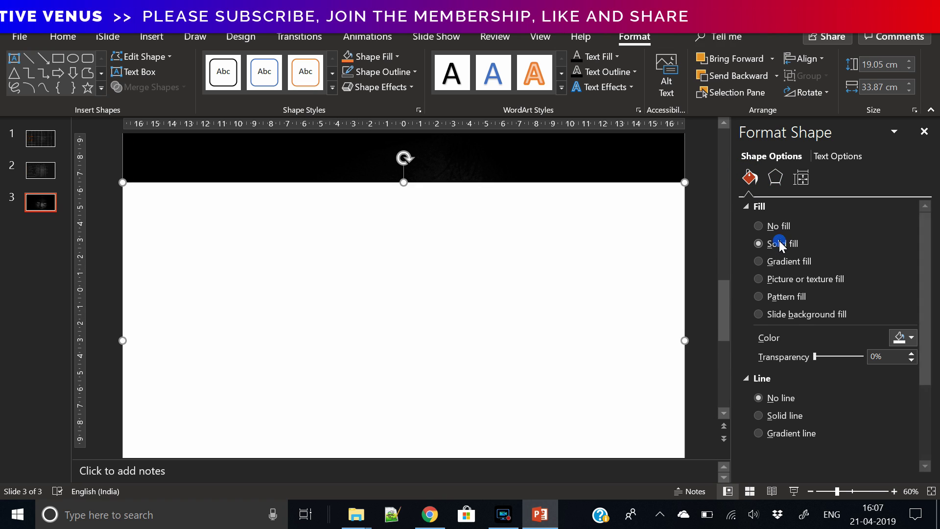
{"action": "left_click_drag", "start_coordinate": [450, 240], "coordinate": [454, 198]}
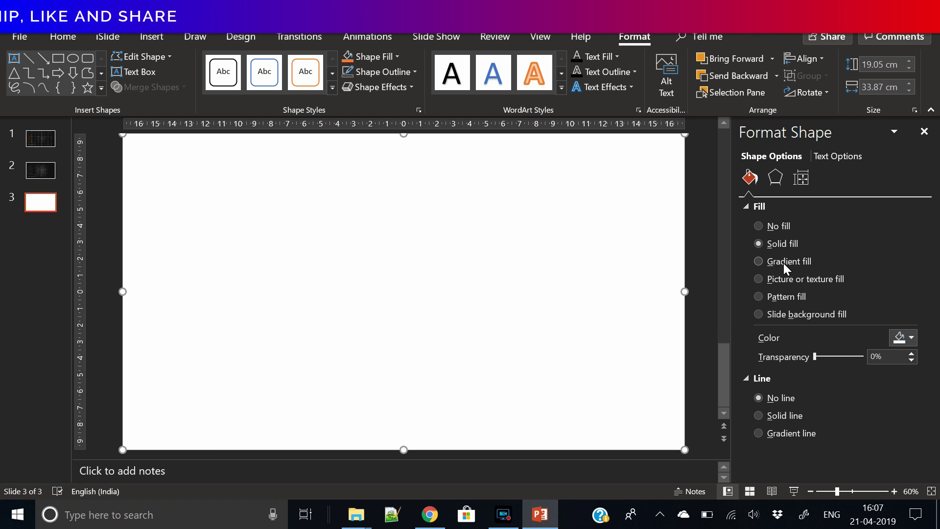
{"action": "left_click", "coordinate": [908, 338]}
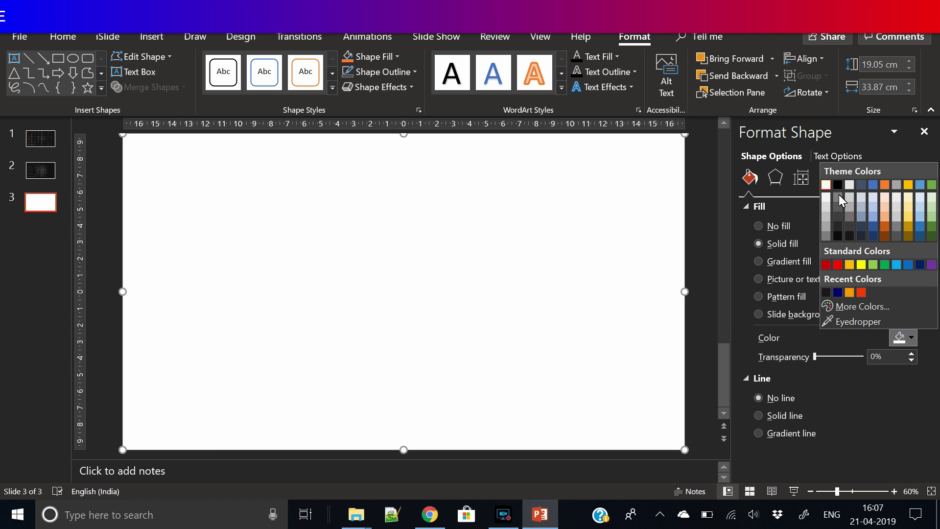
{"action": "left_click", "coordinate": [837, 237]}
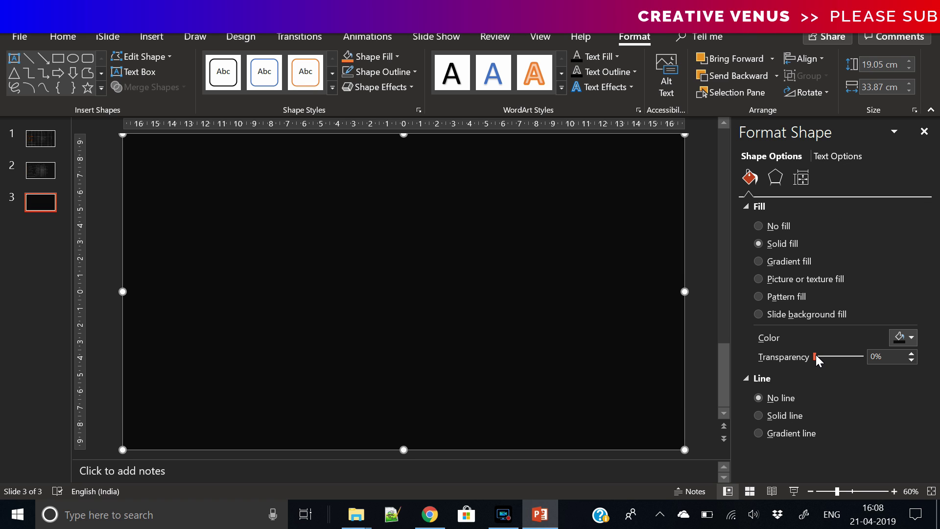
{"action": "left_click_drag", "start_coordinate": [816, 357], "coordinate": [830, 356]}
{"action": "left_click", "coordinate": [693, 330]}
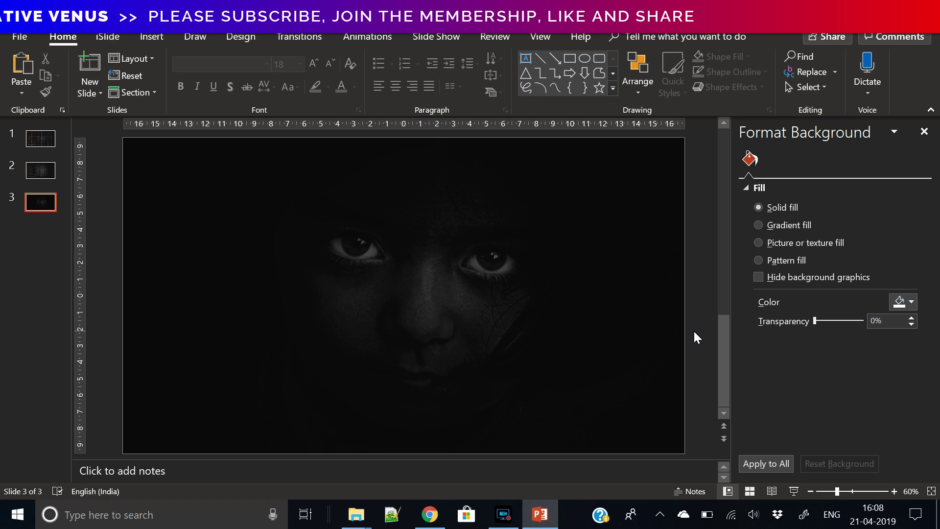
Step: Raise the Windows screen brightness to 100%
{"action": "left_click", "coordinate": [916, 514]}
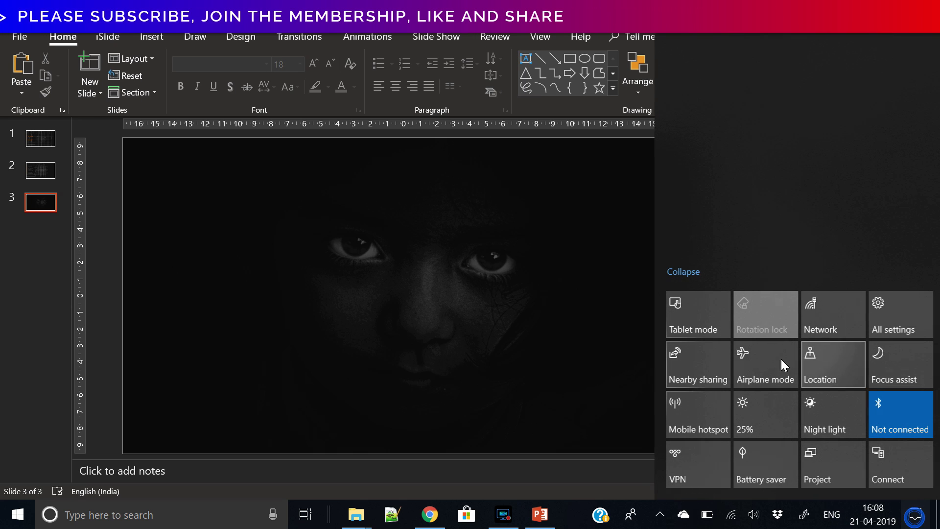
{"action": "triple_click", "coordinate": [767, 414]}
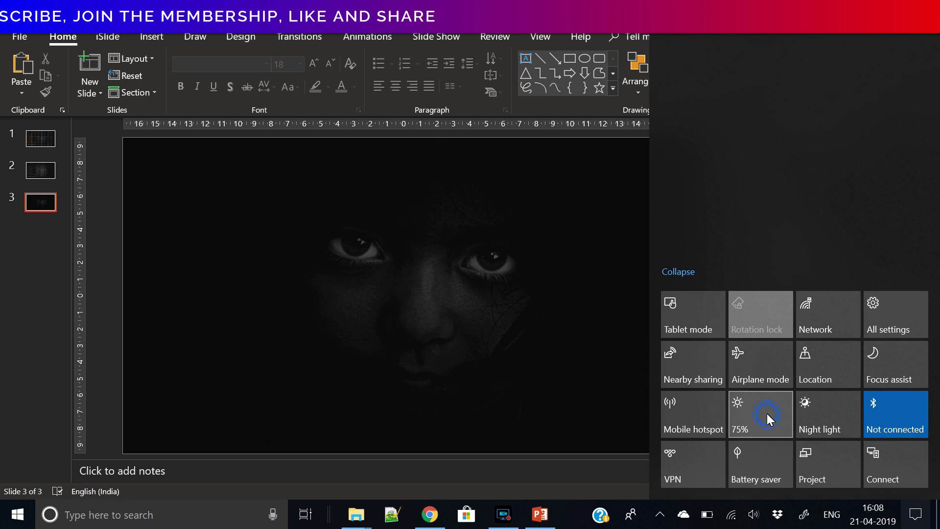
{"action": "left_click", "coordinate": [97, 278]}
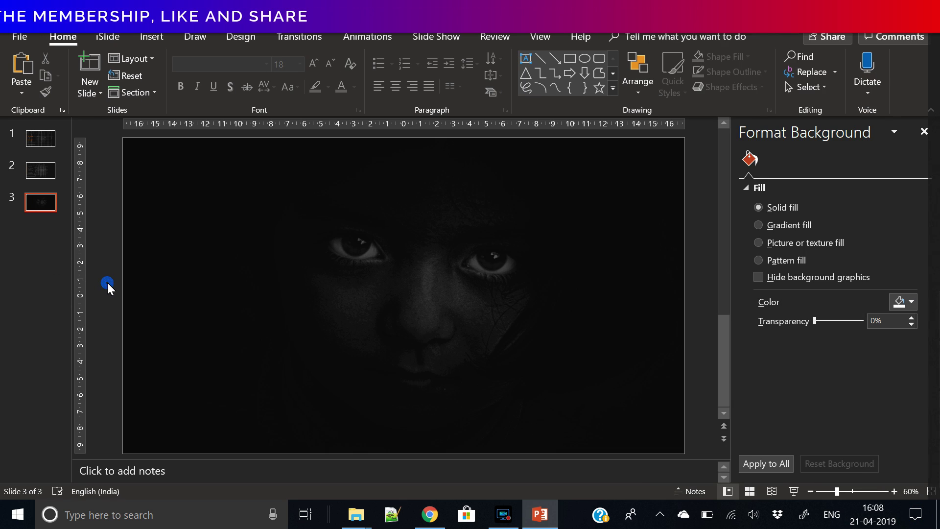
Step: Check the black overlay's settings, deselect it, and bring up the Insert ribbon
{"action": "left_click", "coordinate": [695, 315]}
{"action": "left_click", "coordinate": [350, 259]}
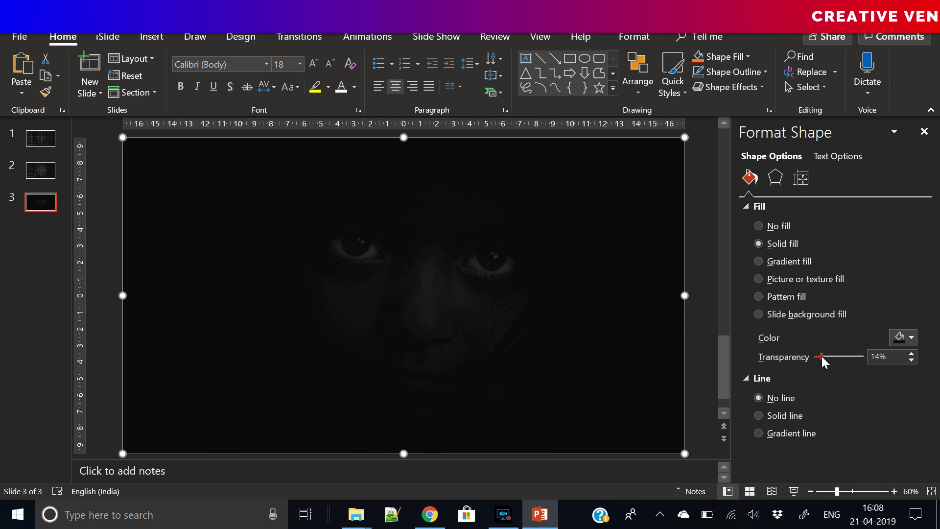
{"action": "left_click", "coordinate": [707, 333]}
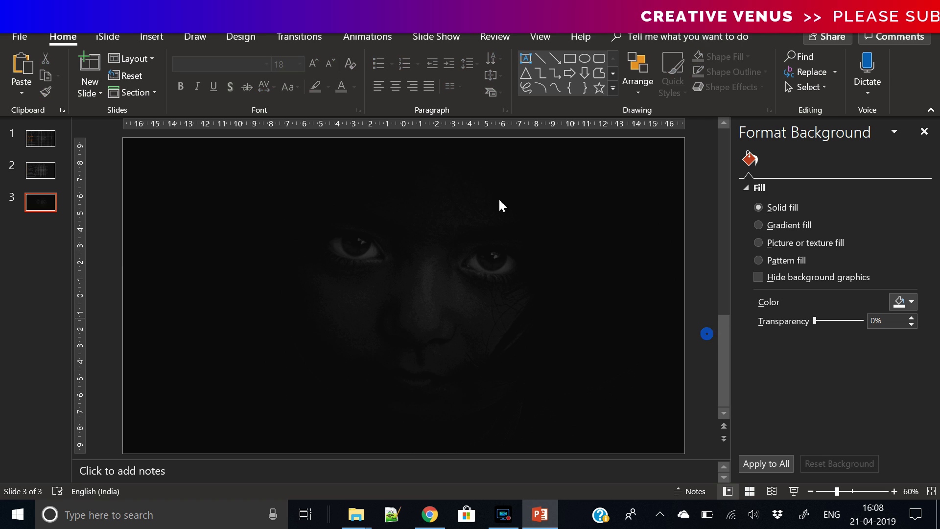
{"action": "left_click", "coordinate": [155, 40]}
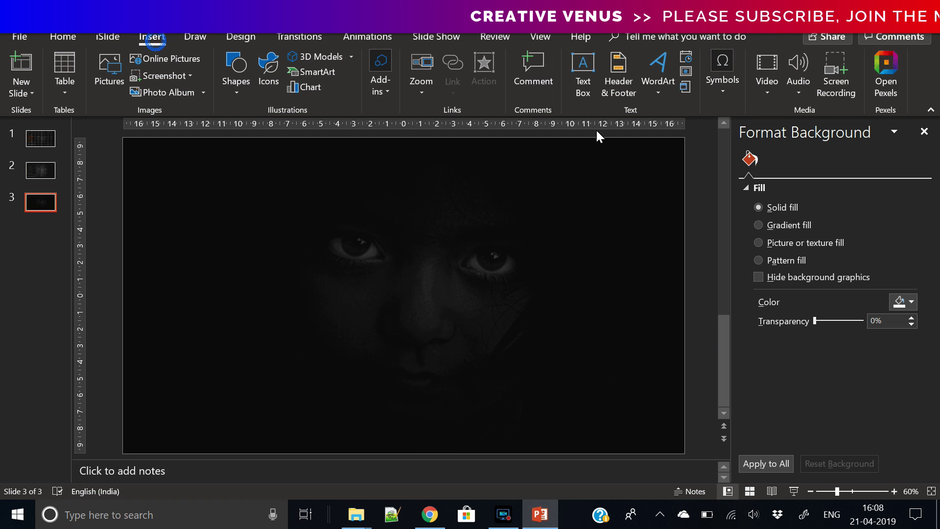
Step: Draw a text box in the lower centre of the slide using the Raleway font
{"action": "left_click", "coordinate": [583, 73]}
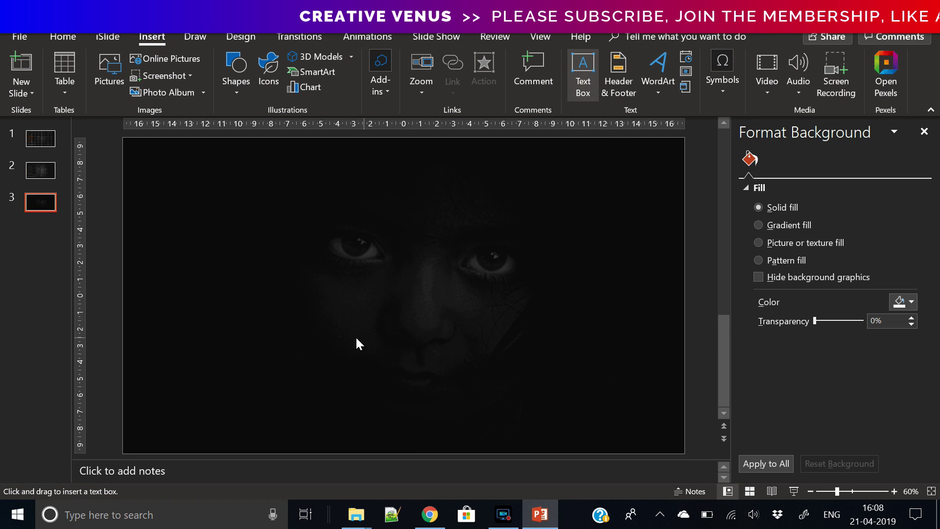
{"action": "left_click_drag", "start_coordinate": [244, 364], "coordinate": [562, 415]}
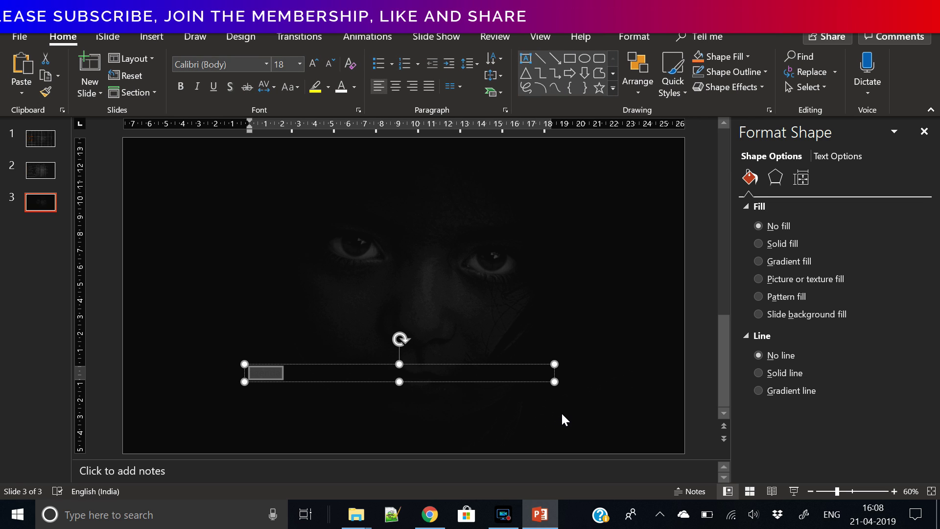
{"action": "left_click", "coordinate": [250, 67]}
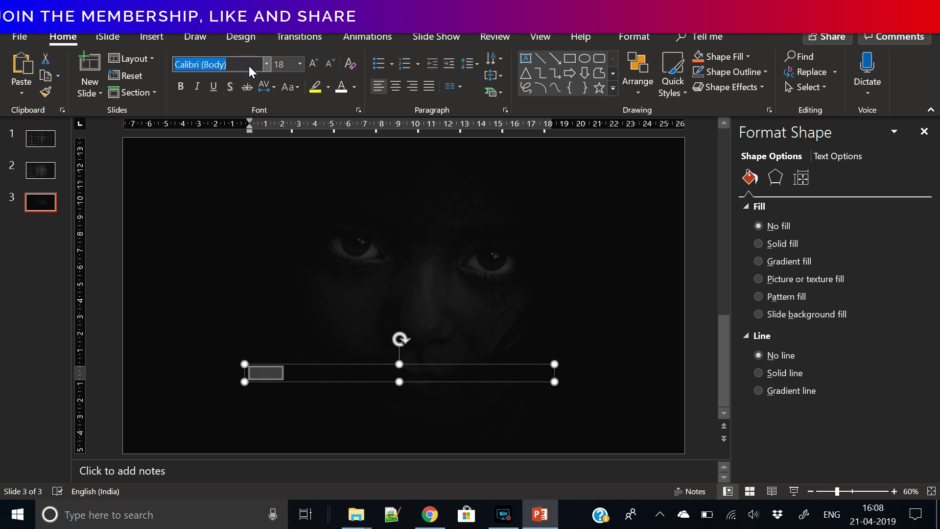
{"action": "type", "text": "Raw"}
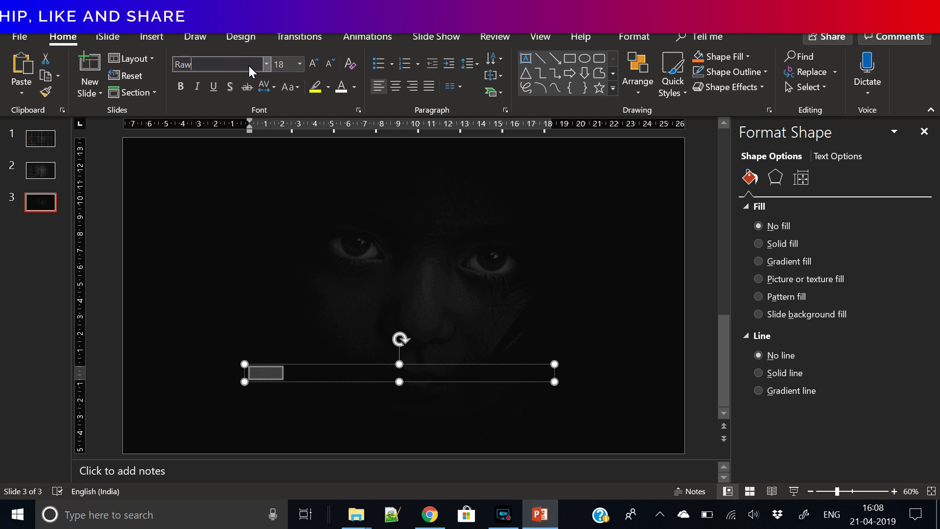
{"action": "key", "text": "BackSpace"}
{"action": "type", "text": "leway"}
{"action": "key", "text": "Return"}
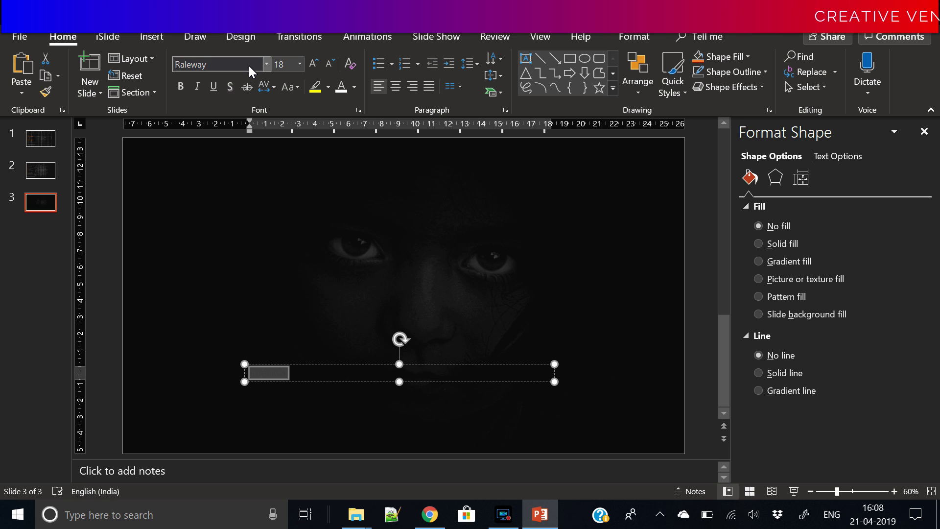
Step: Make the text white, all uppercase AGENDA, at 72 pt
{"action": "left_click", "coordinate": [353, 88]}
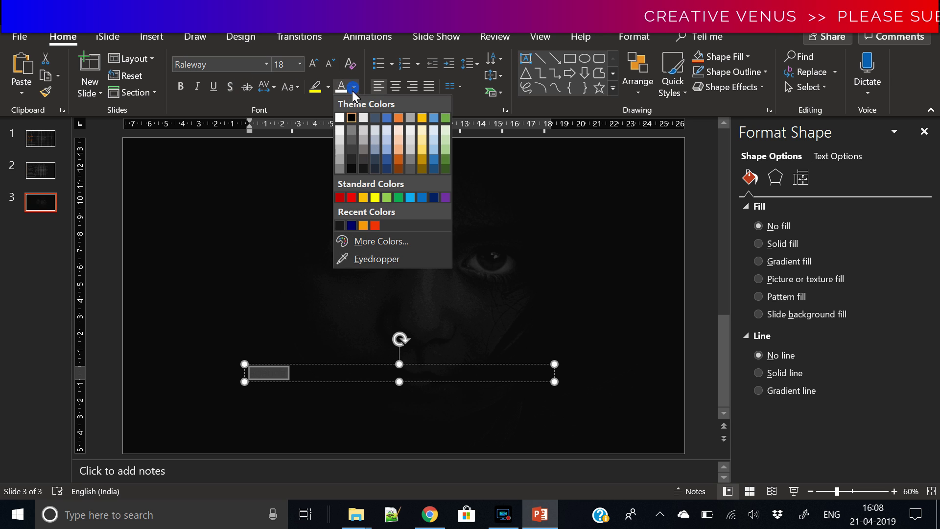
{"action": "left_click", "coordinate": [340, 118]}
{"action": "left_click", "coordinate": [295, 91]}
{"action": "left_click", "coordinate": [310, 134]}
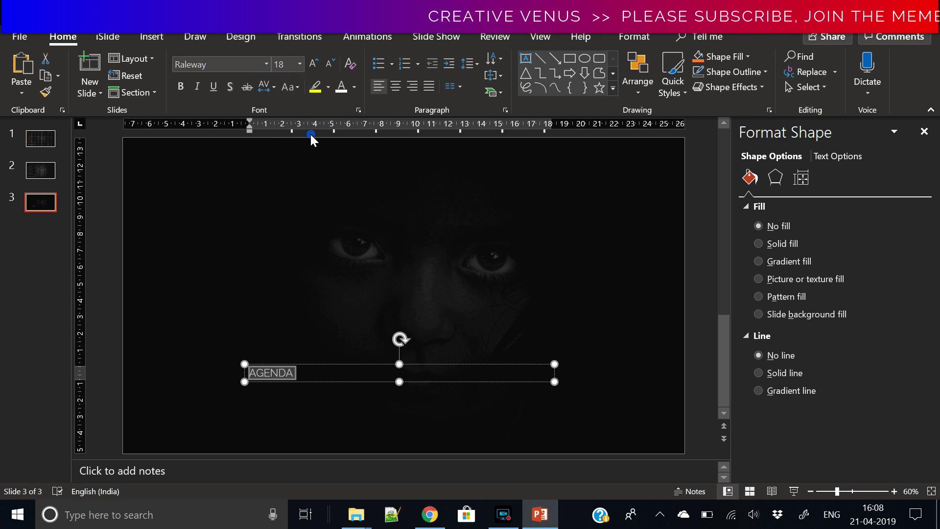
{"action": "left_click", "coordinate": [313, 63]}
{"action": "left_click", "coordinate": [313, 64]}
{"action": "left_click", "coordinate": [313, 64]}
{"action": "left_click", "coordinate": [313, 64]}
{"action": "left_click", "coordinate": [312, 64]}
{"action": "left_click", "coordinate": [313, 63]}
{"action": "left_click", "coordinate": [313, 64]}
{"action": "left_click", "coordinate": [313, 63]}
{"action": "left_click", "coordinate": [313, 64]}
{"action": "left_click", "coordinate": [313, 64]}
{"action": "left_click", "coordinate": [313, 63]}
{"action": "left_click", "coordinate": [313, 63]}
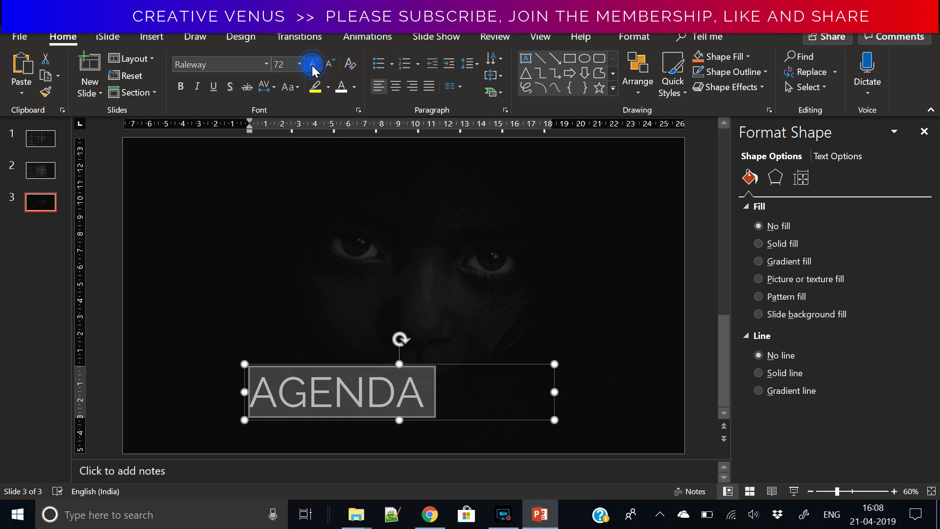
{"action": "left_click", "coordinate": [438, 363]}
Step: Move AGENDA to the top-left and set its text fill to 78% transparency
{"action": "left_click_drag", "start_coordinate": [474, 386], "coordinate": [345, 154]}
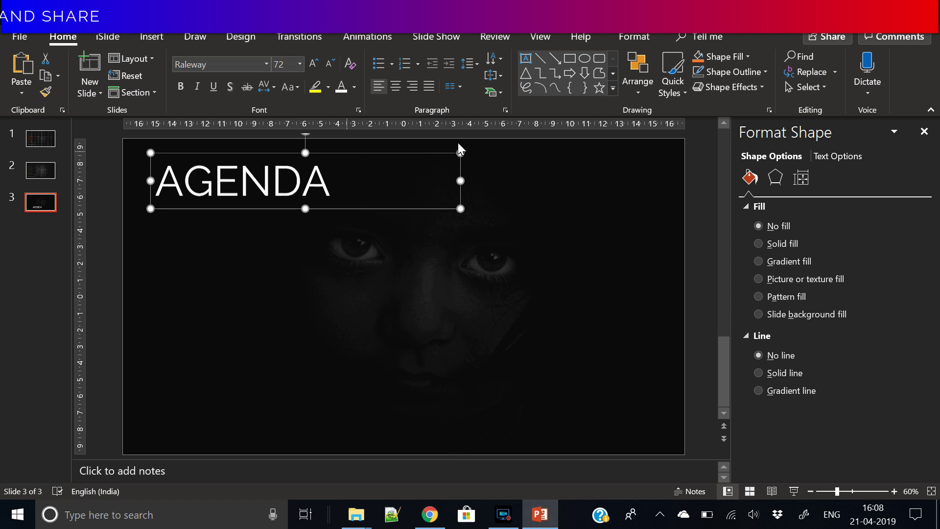
{"action": "left_click", "coordinate": [838, 157]}
{"action": "left_click_drag", "start_coordinate": [815, 339], "coordinate": [850, 337]}
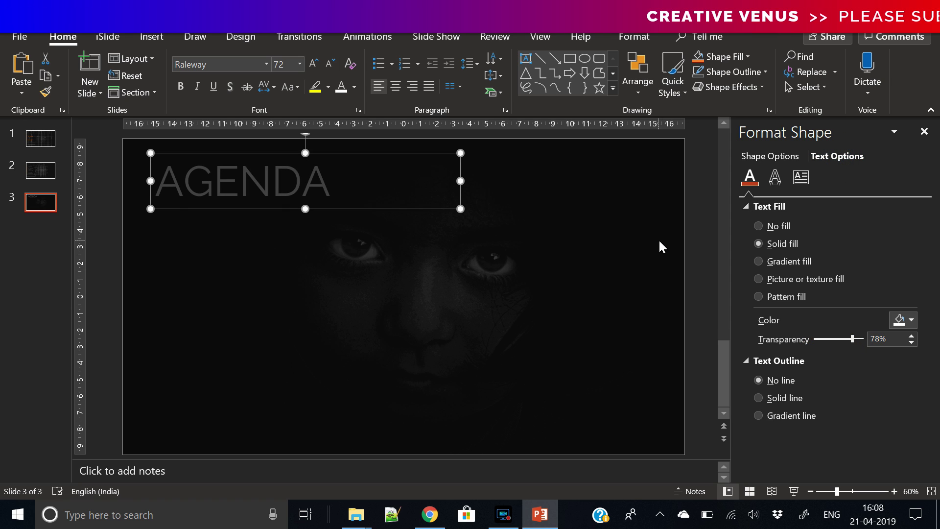
{"action": "left_click", "coordinate": [706, 269]}
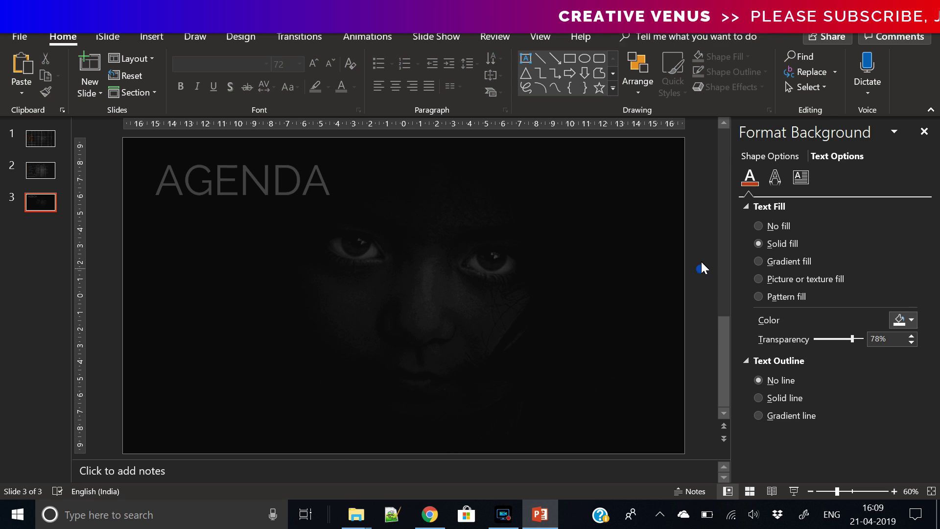
Step: Draw a white horizontal line under AGENDA at 80% transparency
{"action": "left_click", "coordinate": [160, 40]}
{"action": "left_click", "coordinate": [239, 92]}
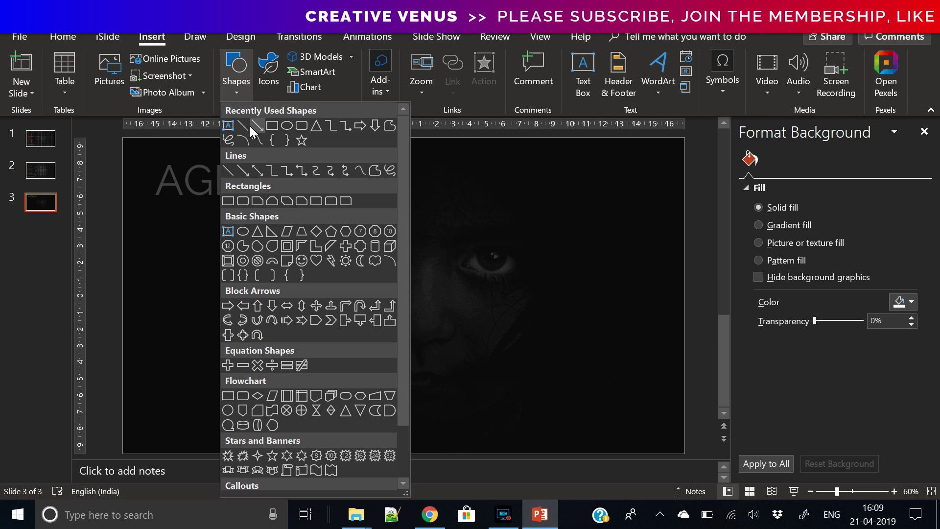
{"action": "left_click", "coordinate": [249, 125]}
{"action": "mouse_move", "coordinate": [124, 200]}
{"action": "left_mouse_down"}
{"action": "mouse_move", "coordinate": [442, 214]}
{"action": "mouse_move", "coordinate": [405, 216]}
{"action": "left_mouse_up"}
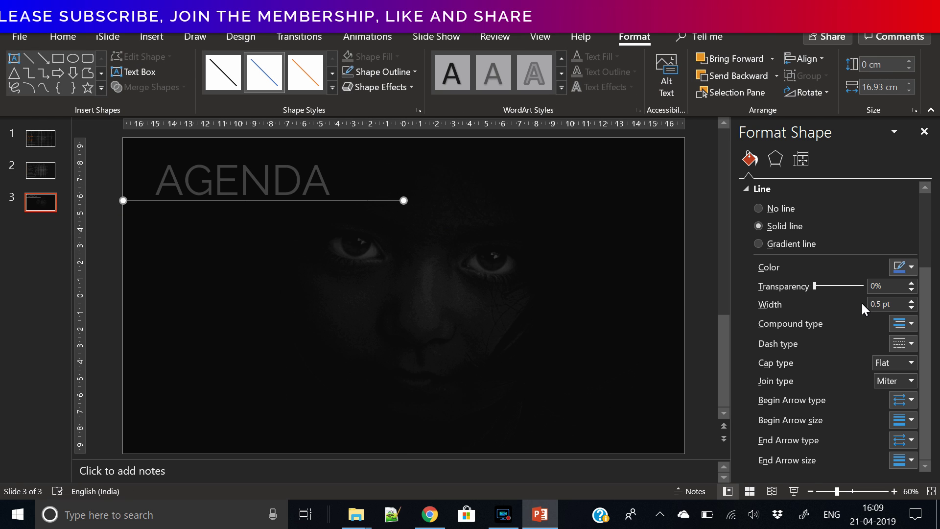
{"action": "left_click", "coordinate": [901, 269]}
{"action": "left_click", "coordinate": [826, 299]}
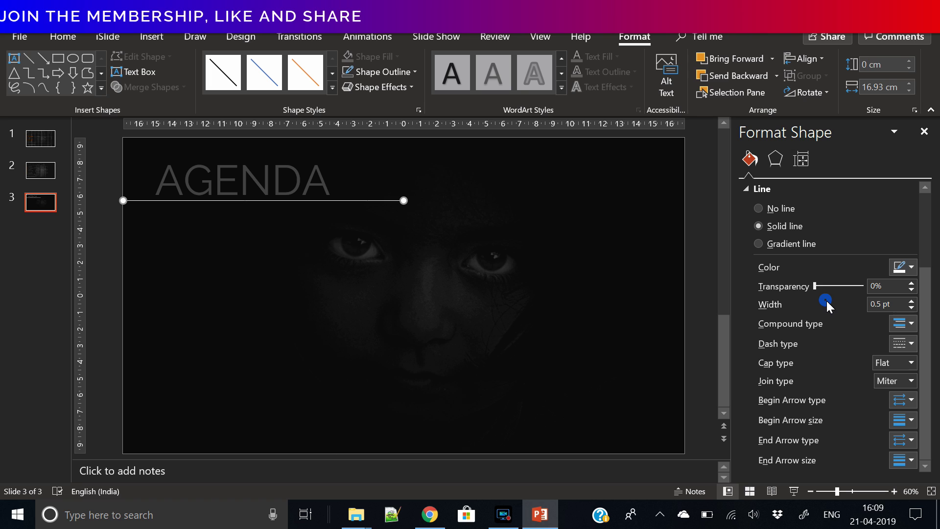
{"action": "left_click_drag", "start_coordinate": [815, 284], "coordinate": [852, 284]}
{"action": "left_click", "coordinate": [695, 272]}
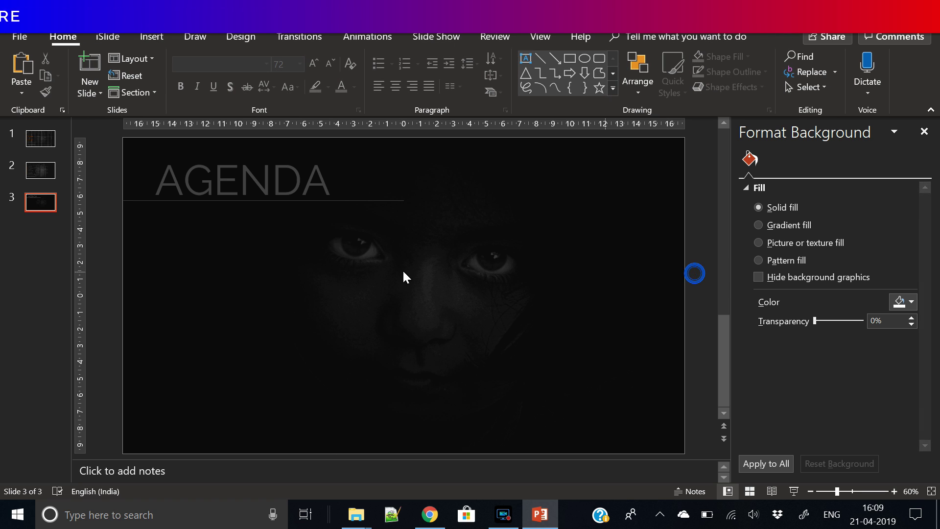
Step: Draw a white vertical line down the slide's left side at 80% transparency
{"action": "left_click", "coordinate": [143, 39]}
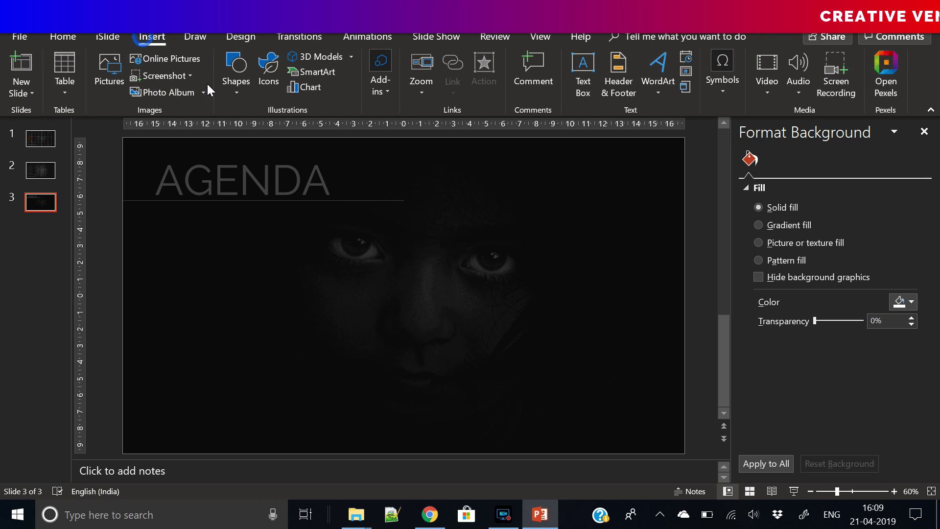
{"action": "left_click", "coordinate": [238, 95]}
{"action": "left_click", "coordinate": [254, 128]}
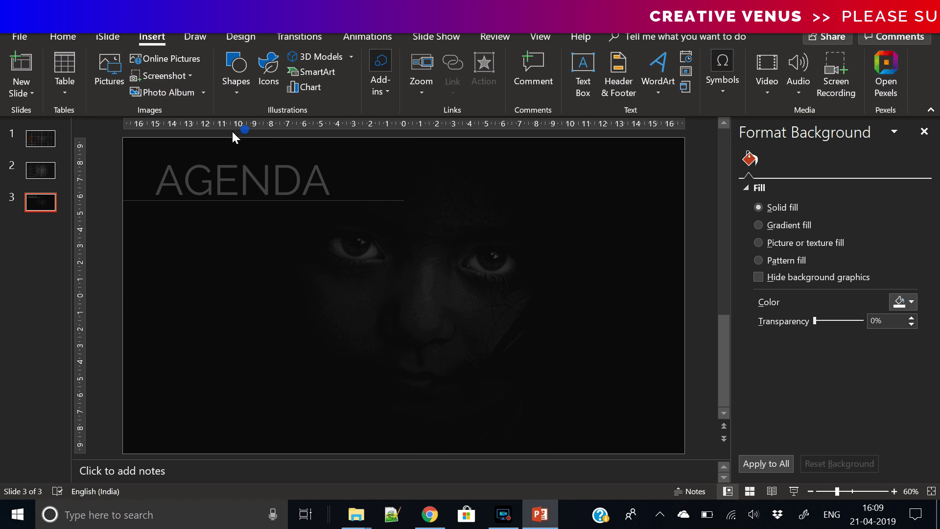
{"action": "left_click_drag", "start_coordinate": [151, 138], "coordinate": [160, 456]}
{"action": "left_click", "coordinate": [910, 267]}
{"action": "left_click", "coordinate": [827, 301]}
{"action": "left_click_drag", "start_coordinate": [816, 285], "coordinate": [854, 289]}
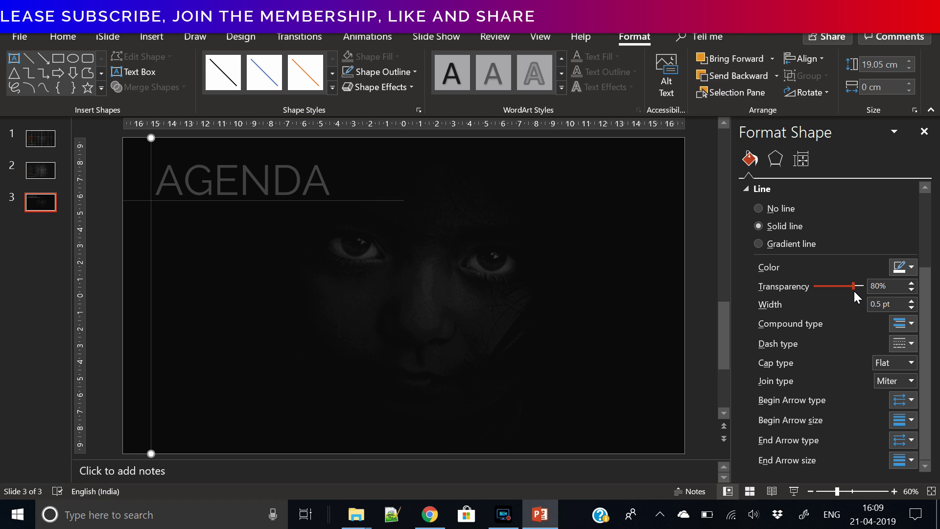
{"action": "left_click", "coordinate": [695, 271]}
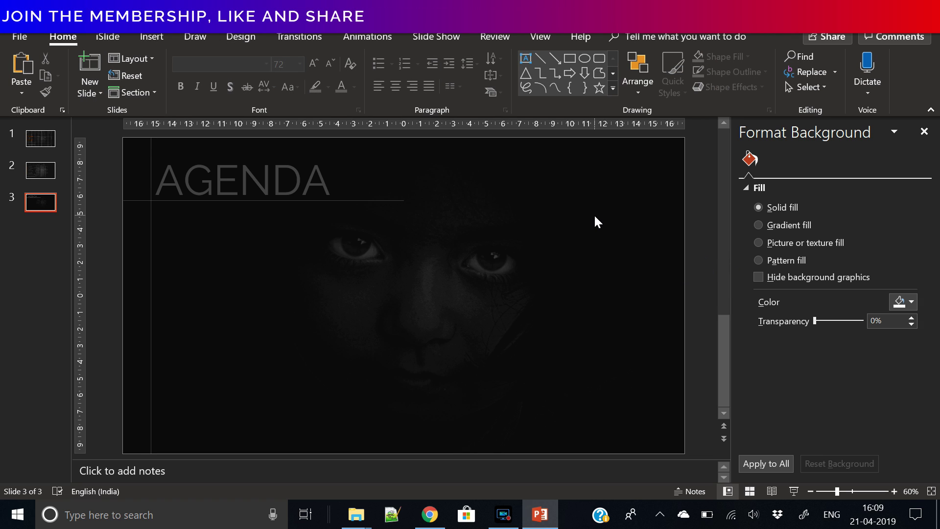
Step: Check the underline and the AGENDA box, then clear the selection
{"action": "left_click", "coordinate": [366, 200]}
{"action": "left_click", "coordinate": [343, 201]}
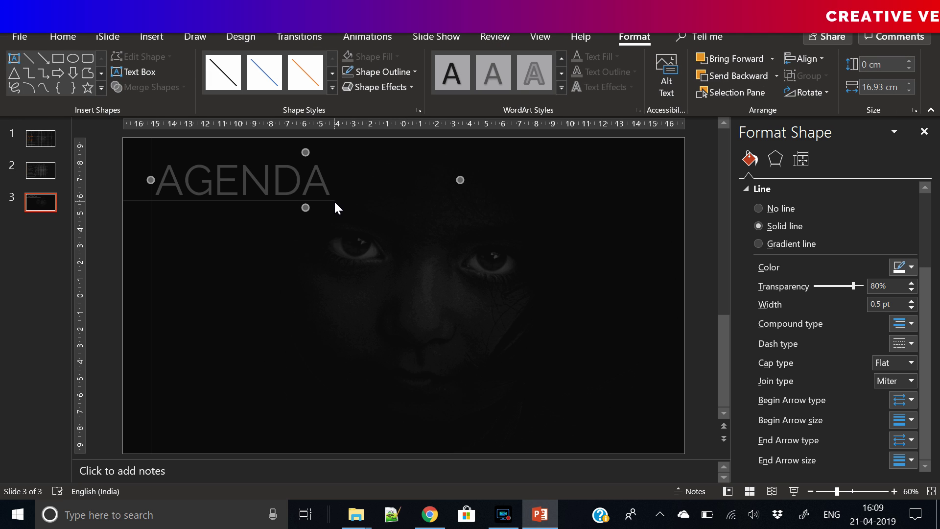
{"action": "left_click", "coordinate": [109, 231]}
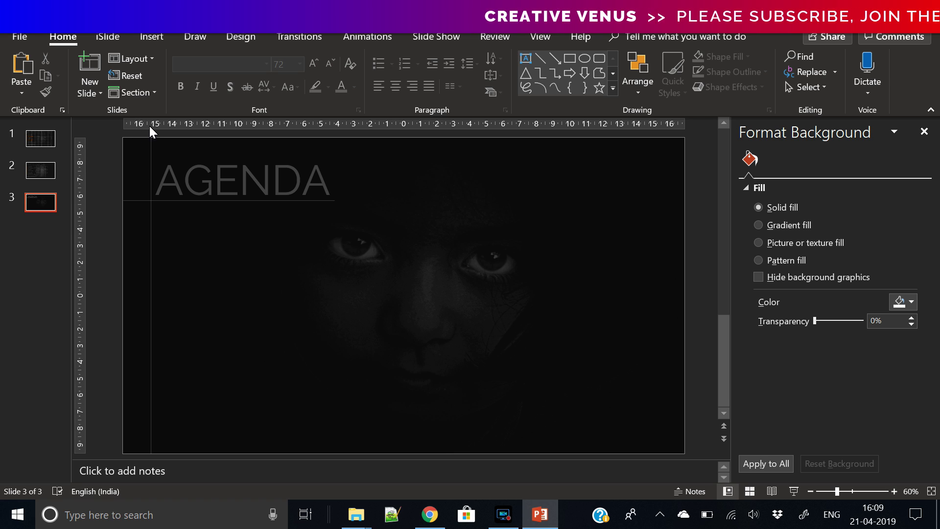
{"action": "left_click", "coordinate": [154, 37]}
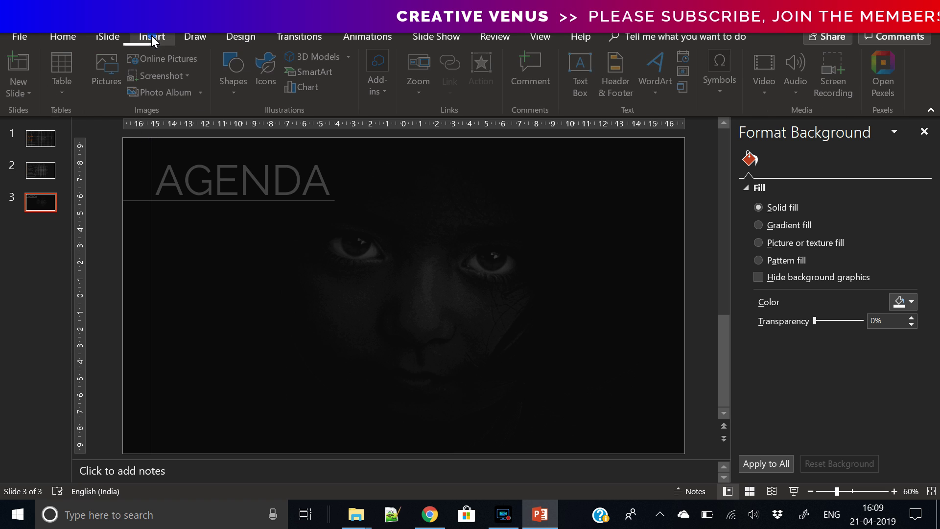
Step: Add a text box below AGENDA set in Raleway Thin at 24 pt
{"action": "left_click", "coordinate": [582, 91]}
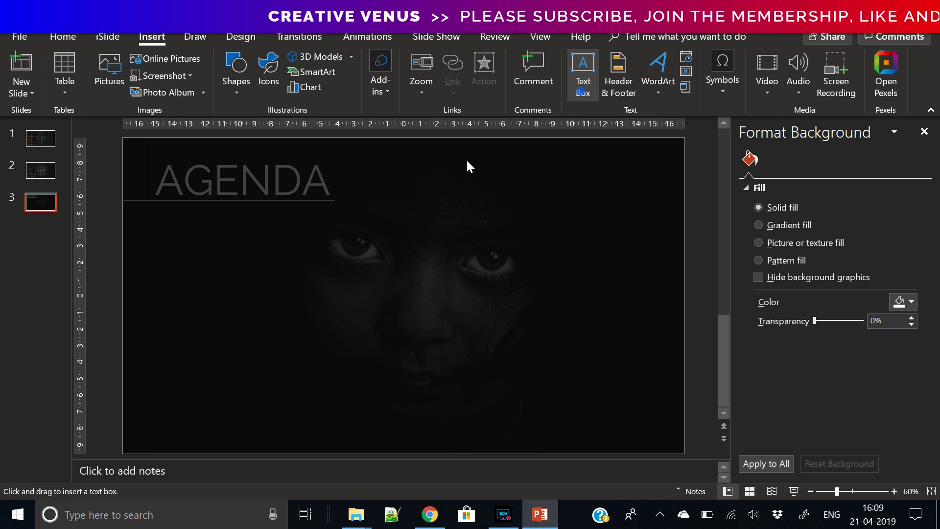
{"action": "left_click", "coordinate": [164, 223]}
{"action": "left_click_drag", "start_coordinate": [164, 224], "coordinate": [299, 247]}
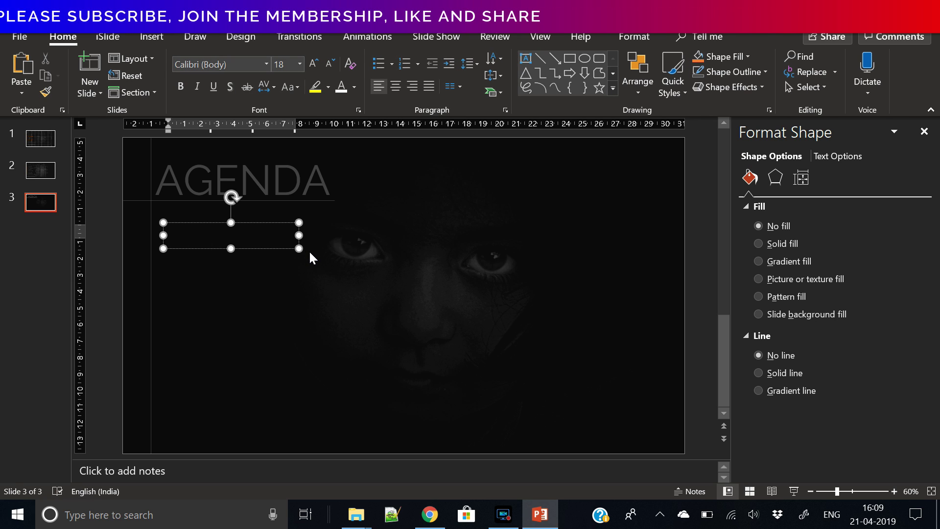
{"action": "type", "text": "1."}
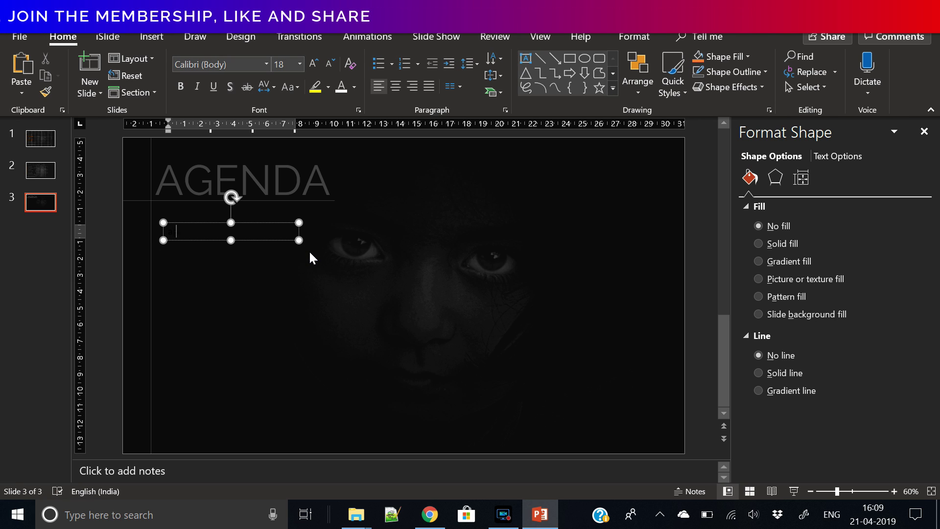
{"action": "key", "text": "ctrl+a"}
{"action": "left_click", "coordinate": [239, 63]}
{"action": "type", "text": "Ra"}
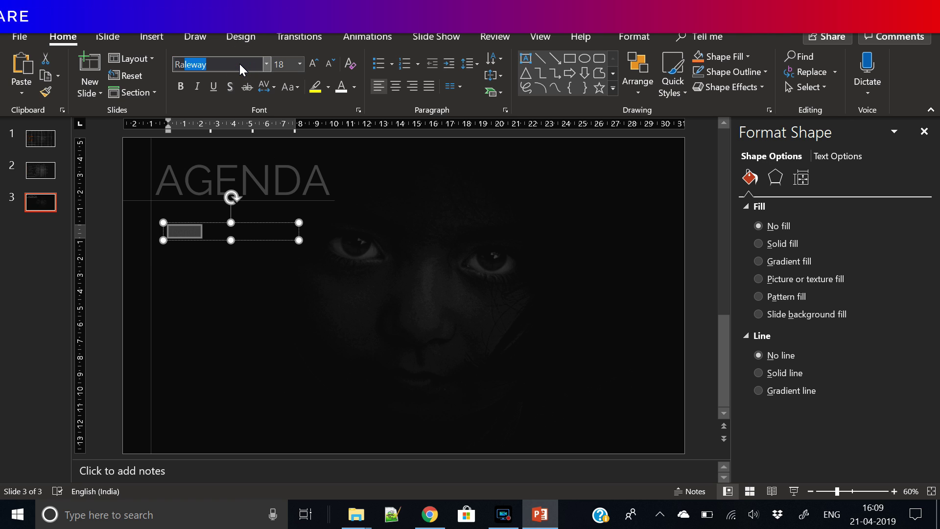
{"action": "type", "text": "lewa"}
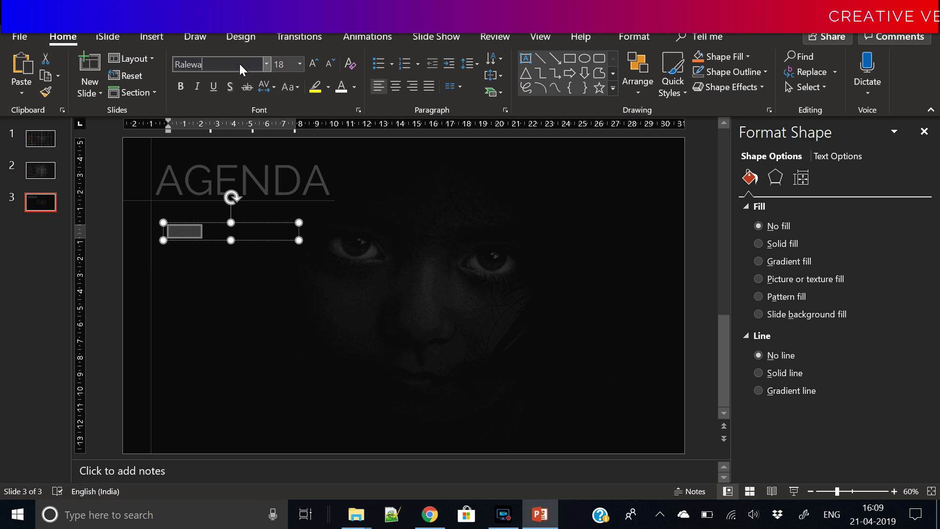
{"action": "type", "text": "y Thin"}
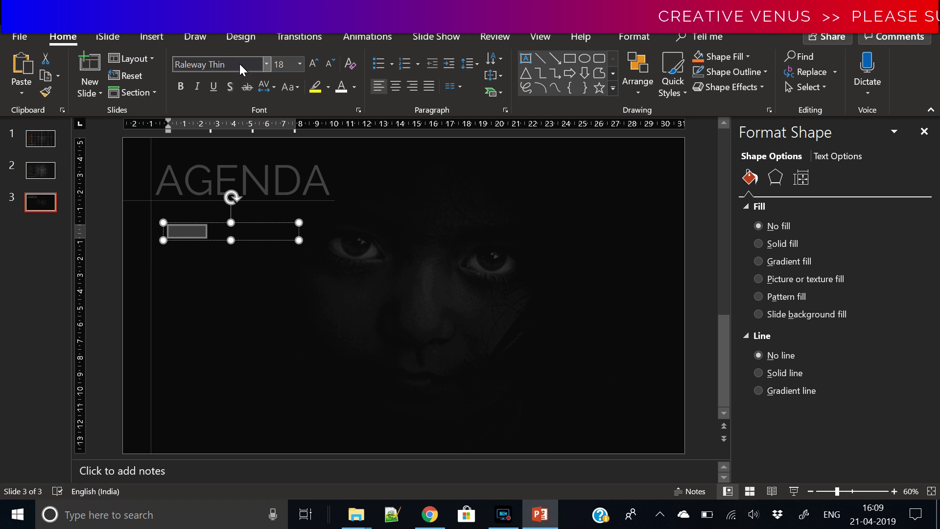
{"action": "key", "text": "Return"}
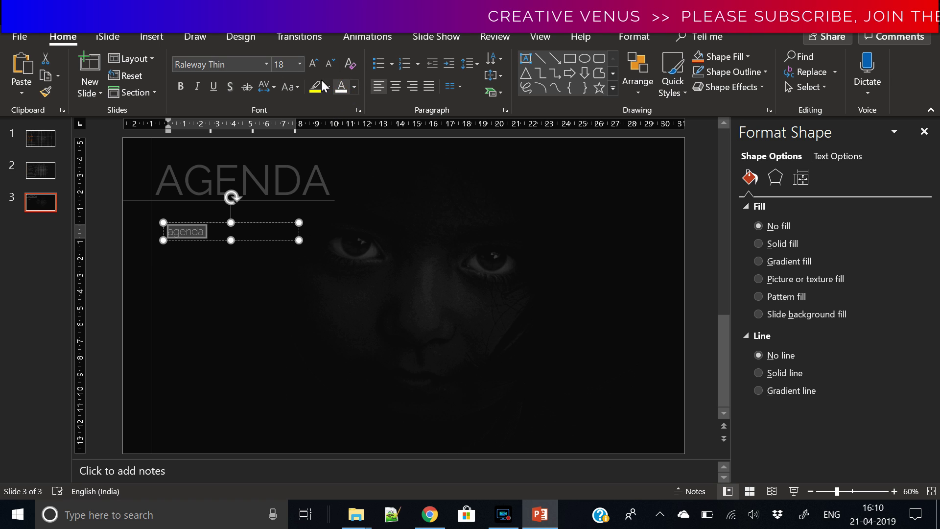
{"action": "left_click", "coordinate": [312, 64]}
{"action": "left_click", "coordinate": [313, 64]}
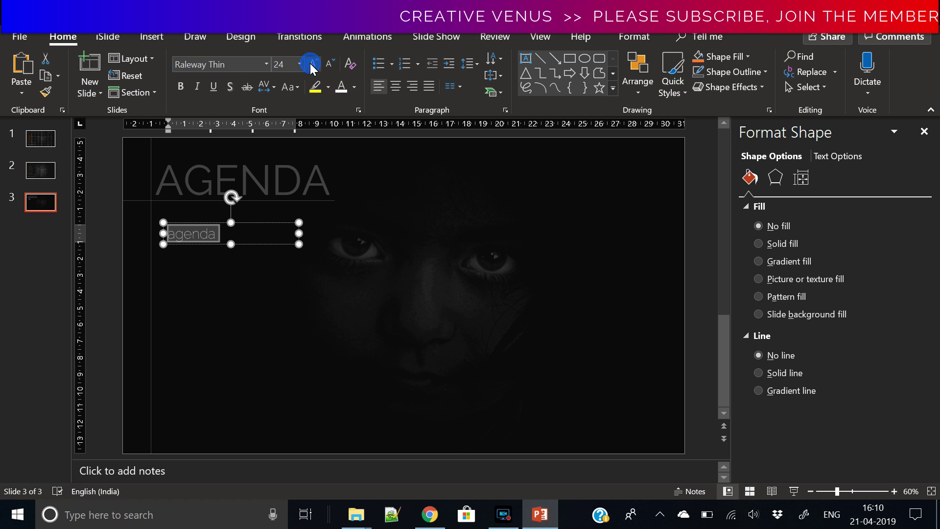
Step: Change the box's text to 'objectives' at 20 pt
{"action": "left_click", "coordinate": [252, 226]}
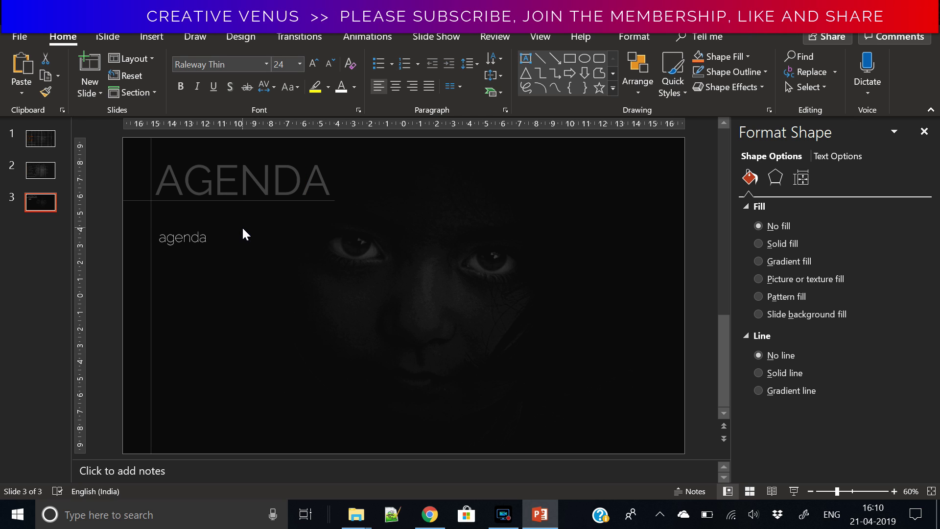
{"action": "left_click", "coordinate": [244, 229]}
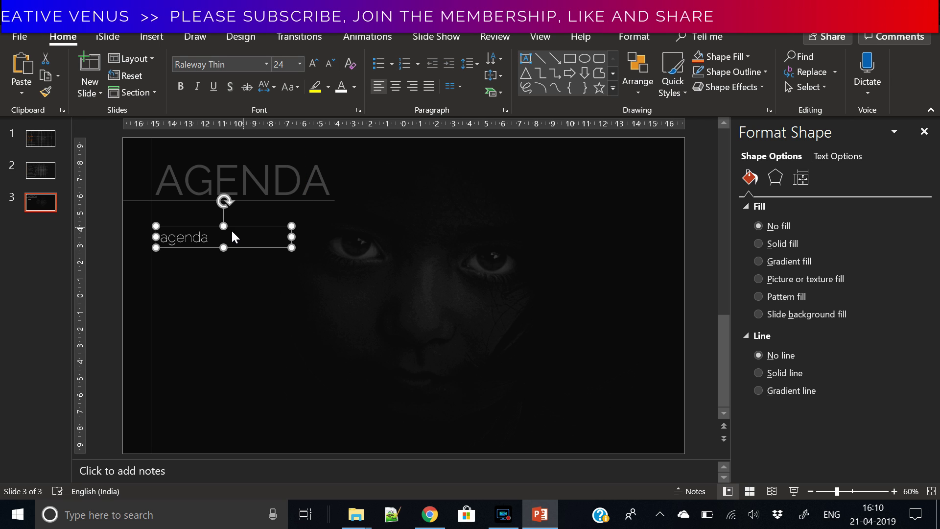
{"action": "left_click", "coordinate": [202, 237]}
{"action": "double_click", "coordinate": [201, 236]}
{"action": "type", "text": "obj"}
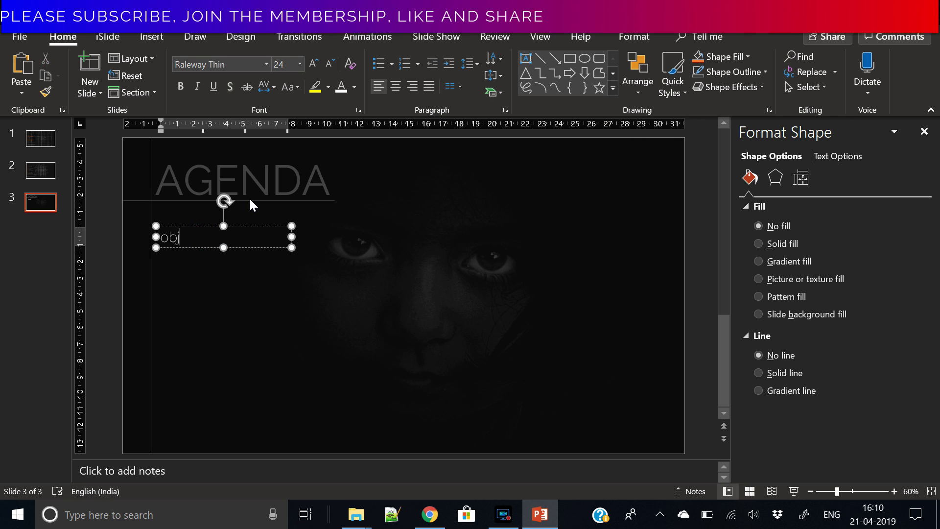
{"action": "type", "text": "ectives"}
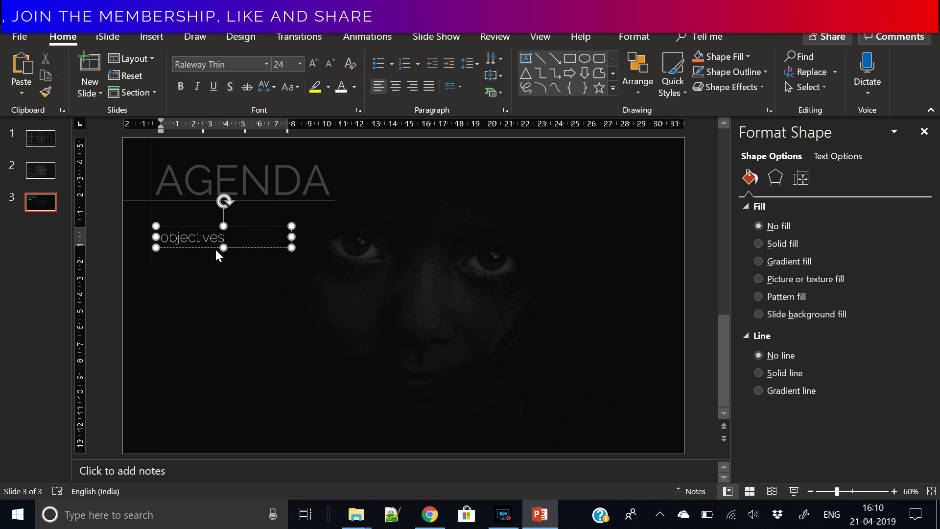
{"action": "left_click", "coordinate": [210, 248]}
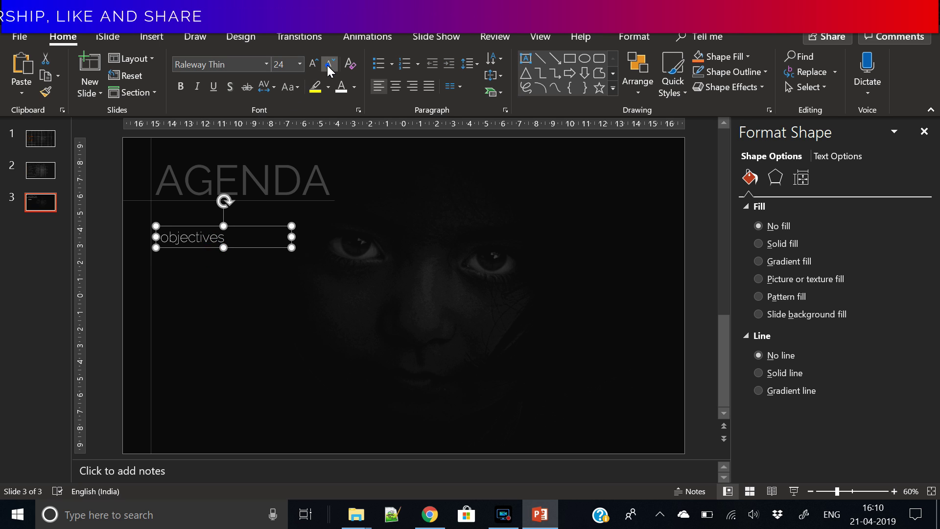
Step: Duplicate it below and retype the copy as lowercase 'high level tasks'
{"action": "mouse_move", "coordinate": [198, 228]}
{"action": "left_mouse_down"}
{"action": "mouse_move", "coordinate": [202, 222]}
{"action": "mouse_move", "coordinate": [198, 233]}
{"action": "left_mouse_up"}
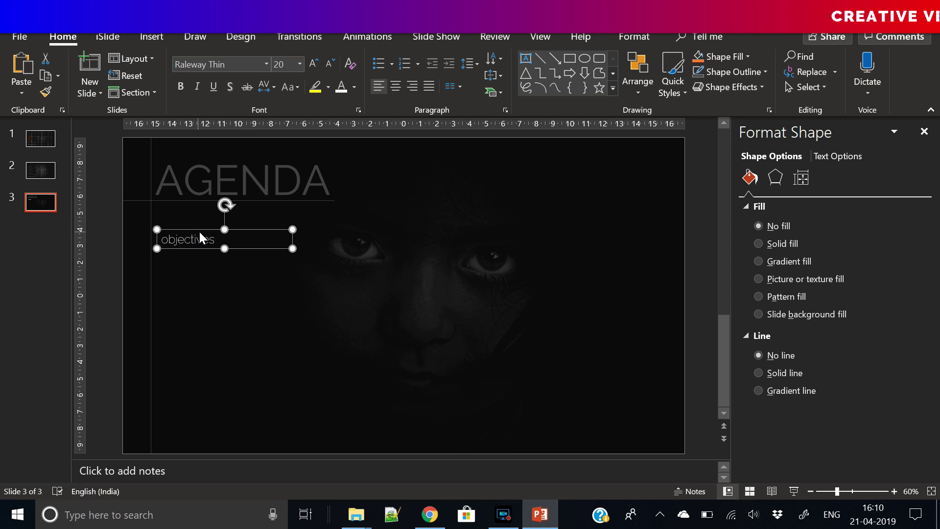
{"action": "left_click", "coordinate": [205, 238]}
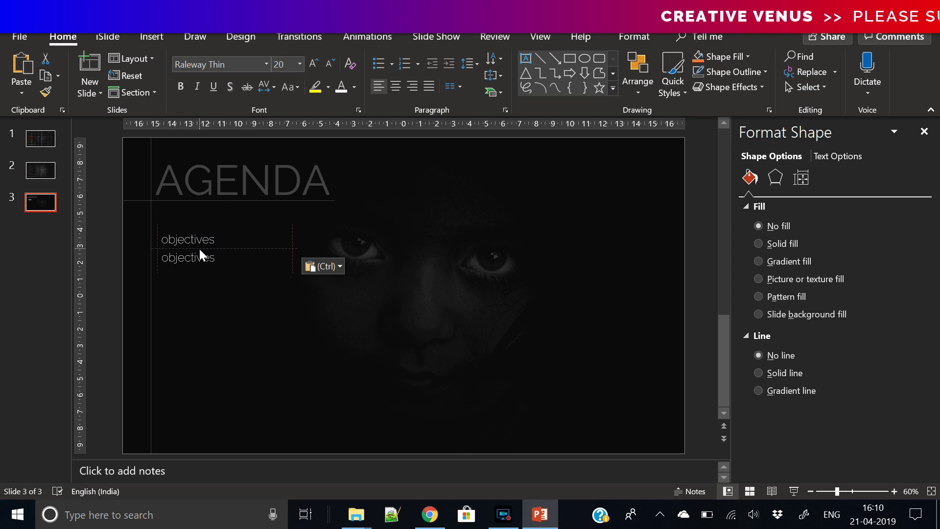
{"action": "double_click", "coordinate": [193, 259]}
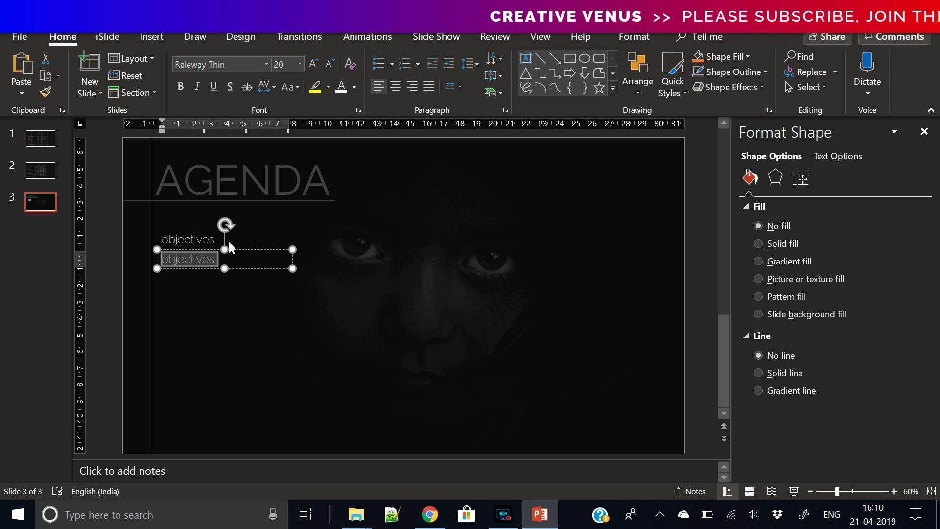
{"action": "type", "text": "high"}
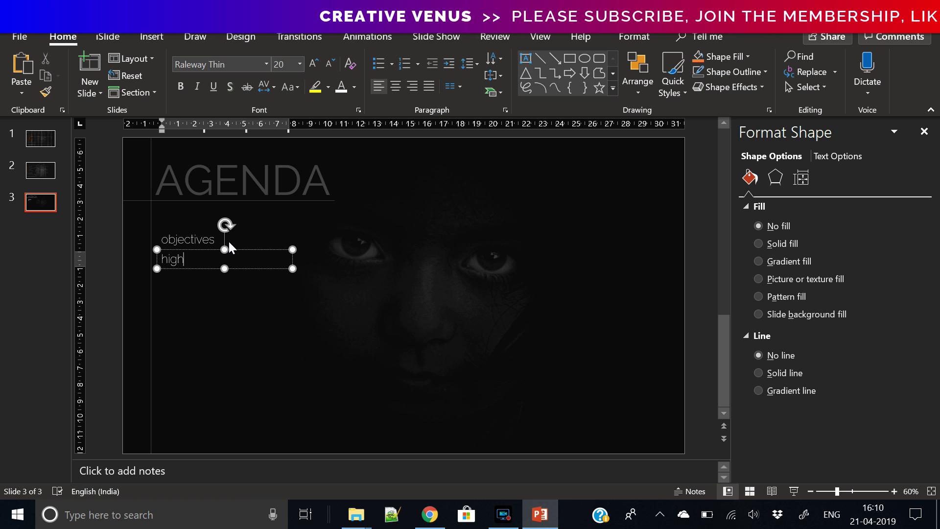
{"action": "type", "text": " level "}
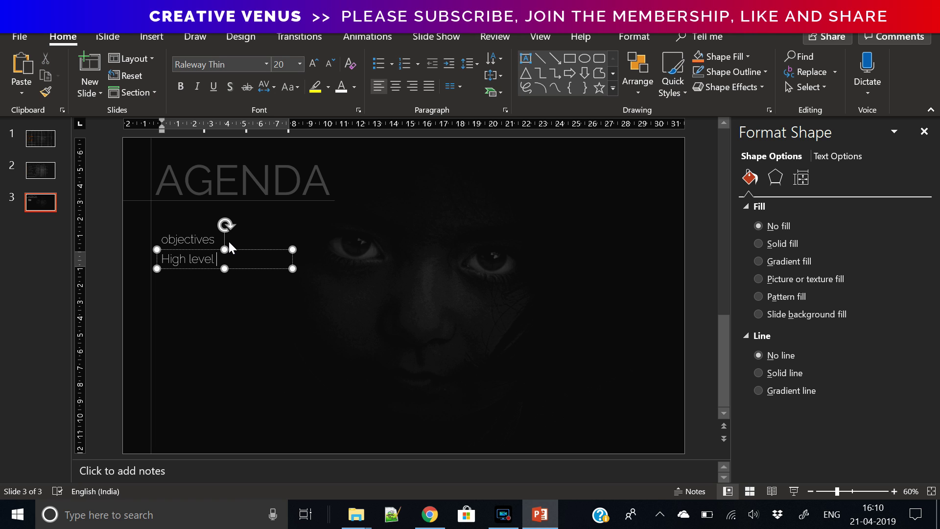
{"action": "type", "text": "tasks"}
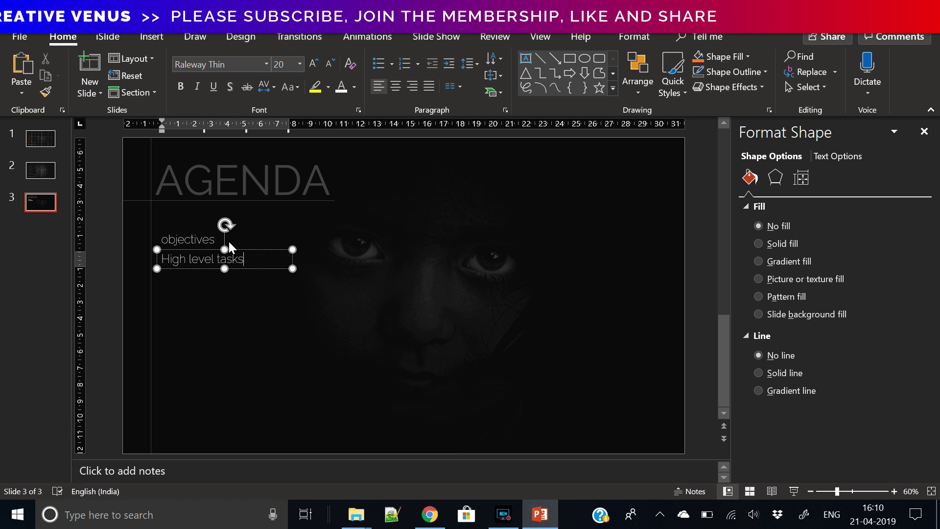
{"action": "key", "text": "Home"}
{"action": "key", "text": "Delete"}
{"action": "type", "text": "h"}
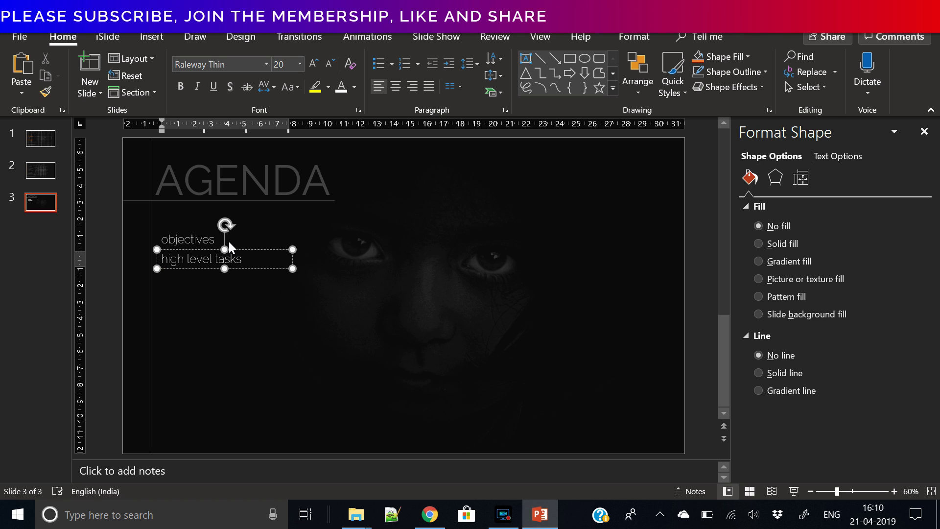
Step: Add copies below retyped as 'positioning' and then 'projects'
{"action": "left_click_drag", "start_coordinate": [168, 250], "coordinate": [194, 257]}
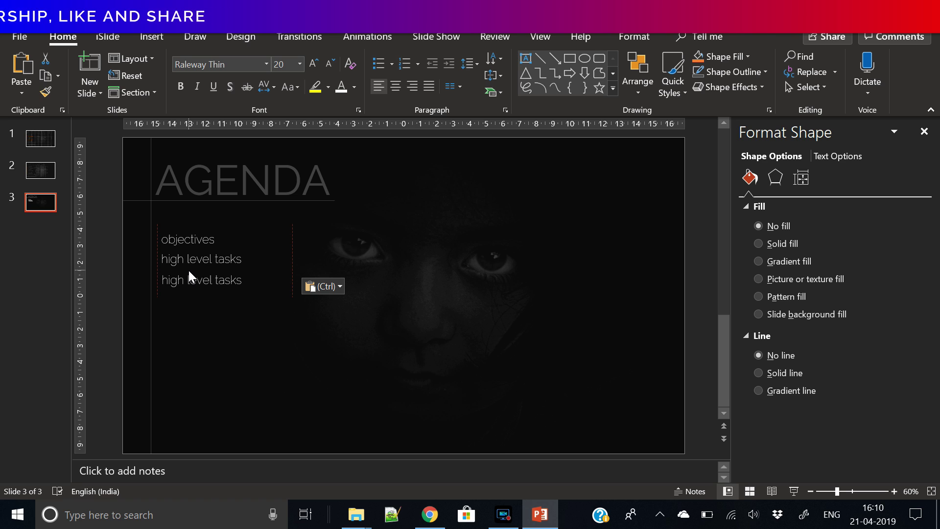
{"action": "triple_click", "coordinate": [189, 274]}
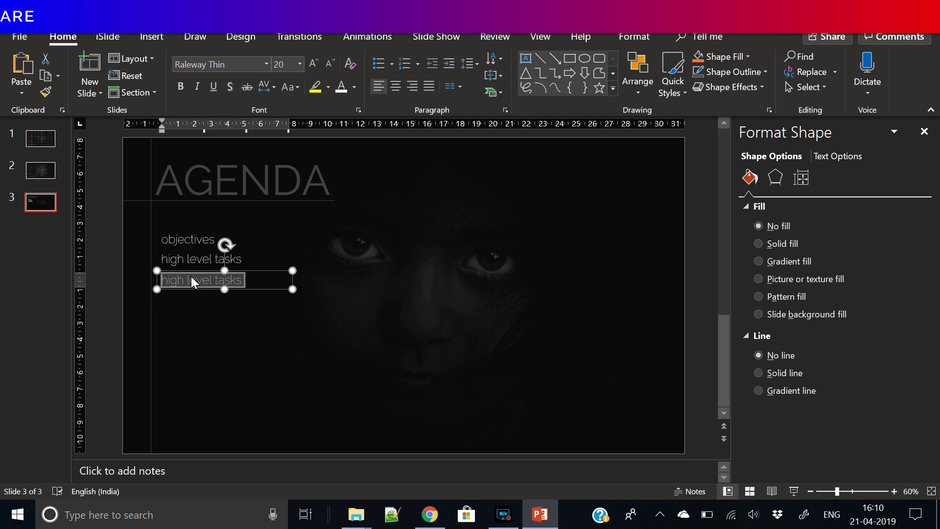
{"action": "type", "text": "pd"}
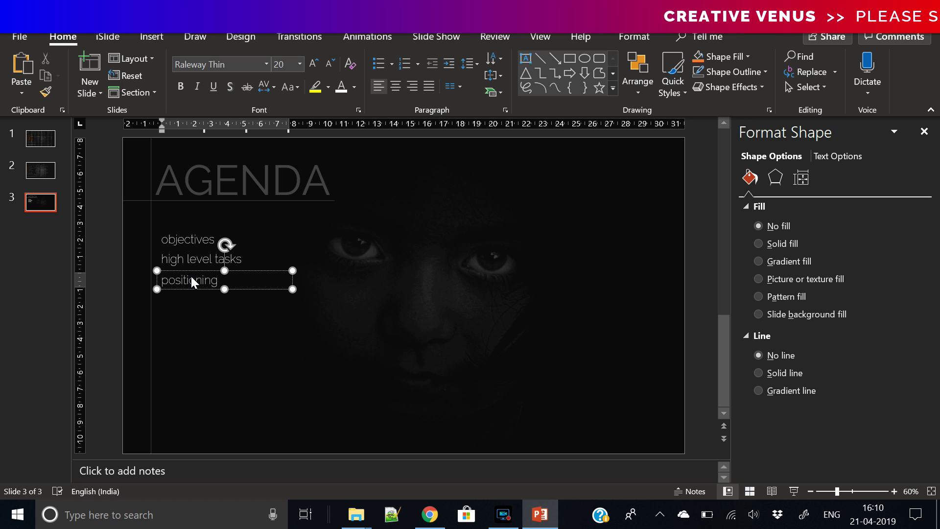
{"action": "left_click", "coordinate": [188, 289]}
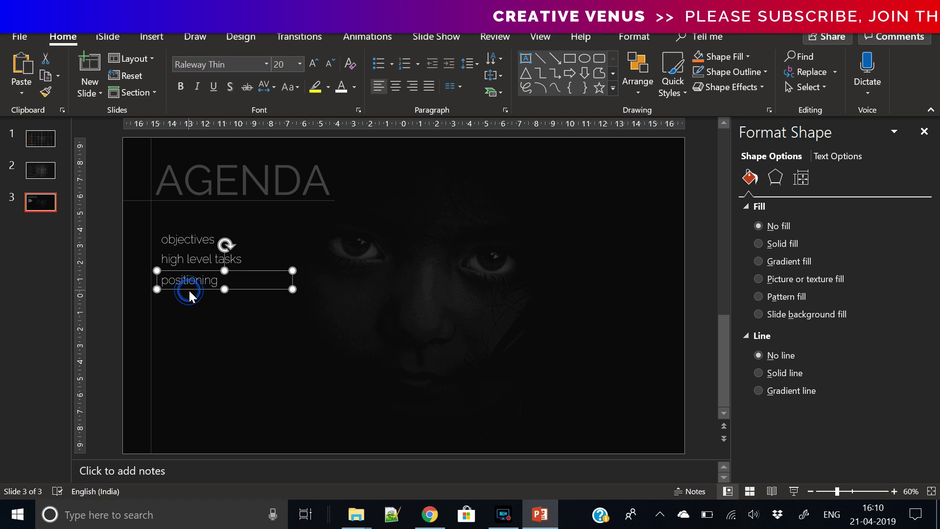
{"action": "key", "text": "ctrl+c"}
{"action": "key", "text": "ctrl+v"}
{"action": "left_click_drag", "start_coordinate": [185, 295], "coordinate": [176, 304]}
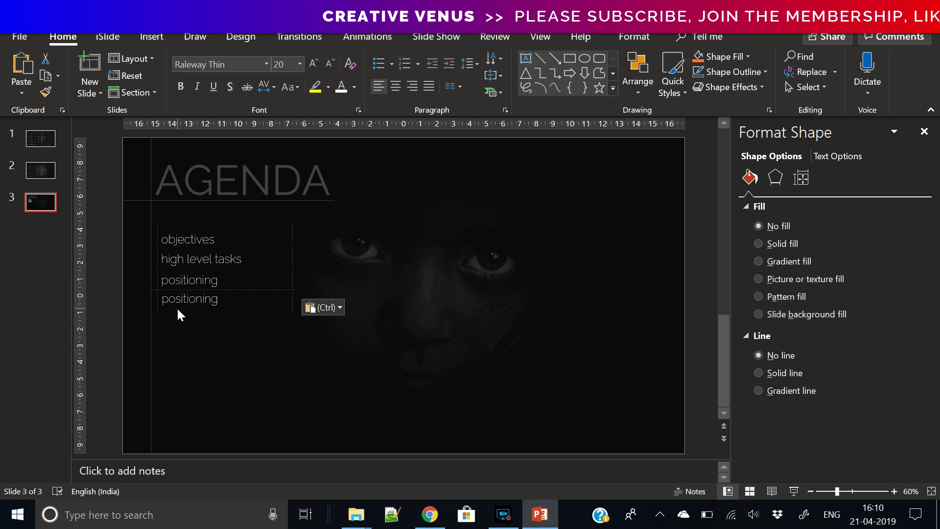
{"action": "left_click", "coordinate": [177, 304]}
{"action": "double_click", "coordinate": [177, 304]}
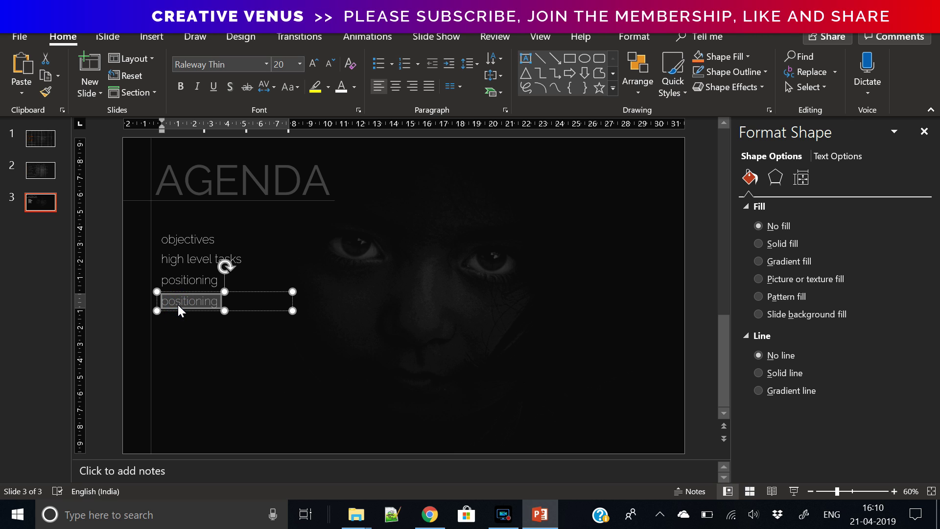
{"action": "type", "text": "projects"}
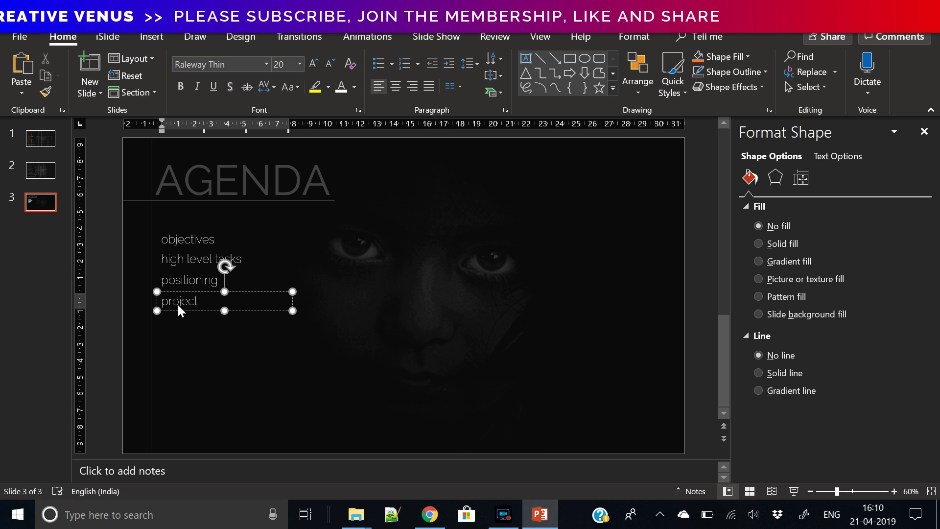
Step: Paste a copy under projects and retype it as lowercase 'case studies'
{"action": "left_click", "coordinate": [184, 312]}
{"action": "key", "text": "ctrl+c"}
{"action": "key", "text": "ctrl+v"}
{"action": "mouse_move", "coordinate": [184, 315]}
{"action": "left_mouse_down"}
{"action": "mouse_move", "coordinate": [176, 333]}
{"action": "mouse_move", "coordinate": [178, 321]}
{"action": "left_mouse_up"}
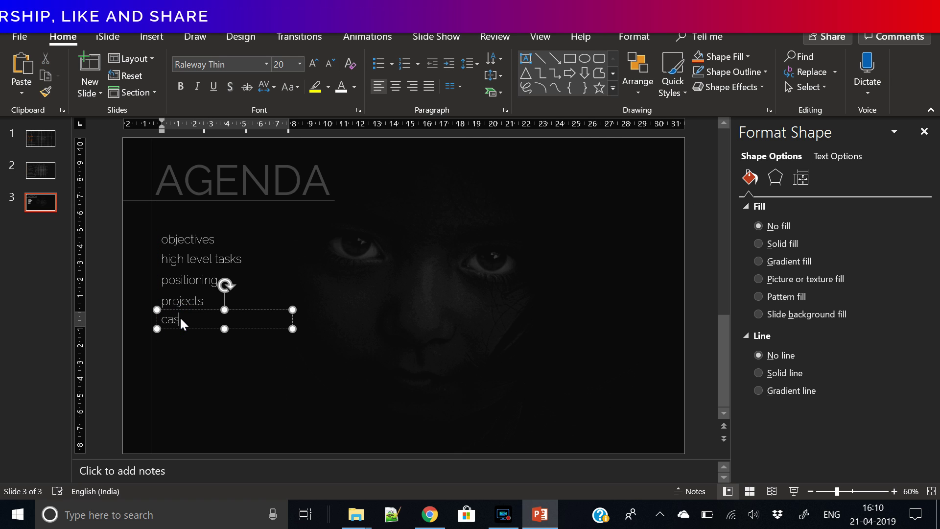
{"action": "type", "text": "udies"}
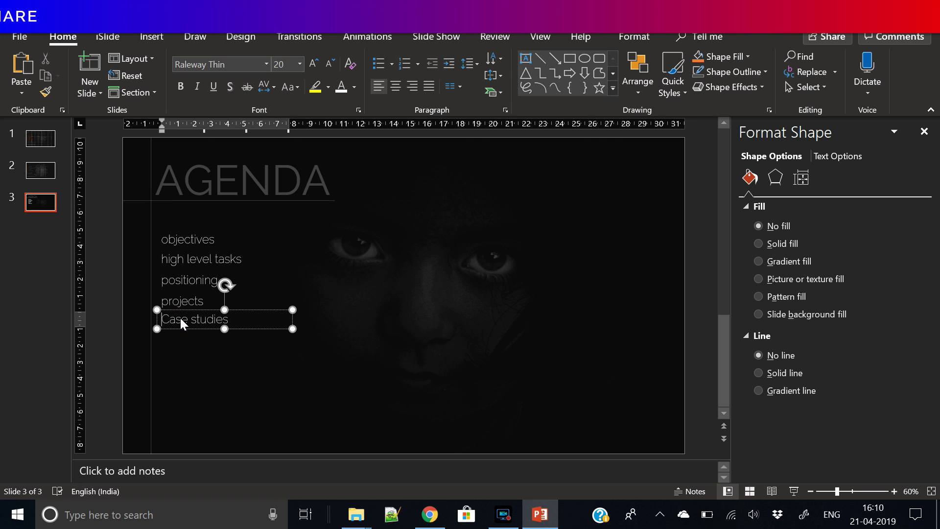
{"action": "key", "text": "Delete"}
{"action": "type", "text": "c"}
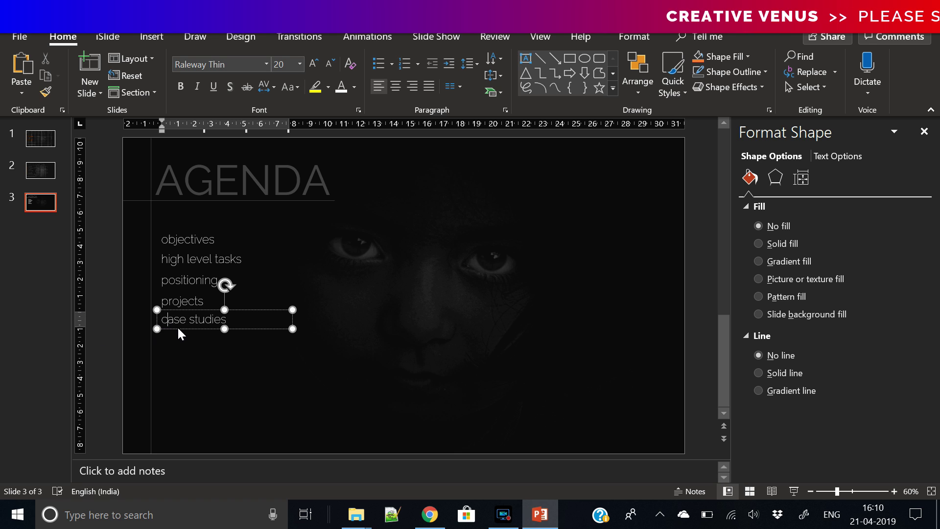
{"action": "key", "text": "Escape"}
Step: Paste a copy under case studies and retype it as 'conclusion'
{"action": "key", "text": "ctrl+c"}
{"action": "key", "text": "ctrl+v"}
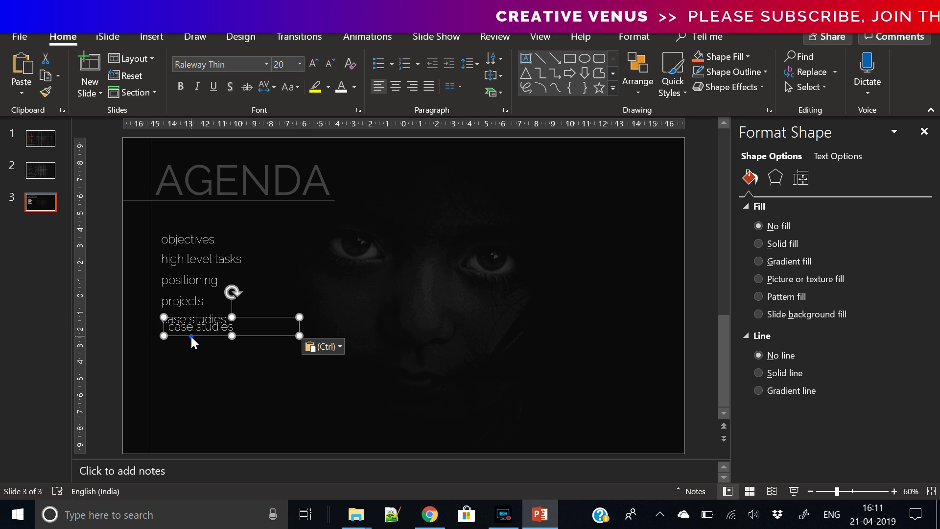
{"action": "left_click_drag", "start_coordinate": [190, 335], "coordinate": [182, 348]}
{"action": "left_click", "coordinate": [183, 342]}
{"action": "key", "text": "ctrl+a"}
{"action": "type", "text": "conclusion"}
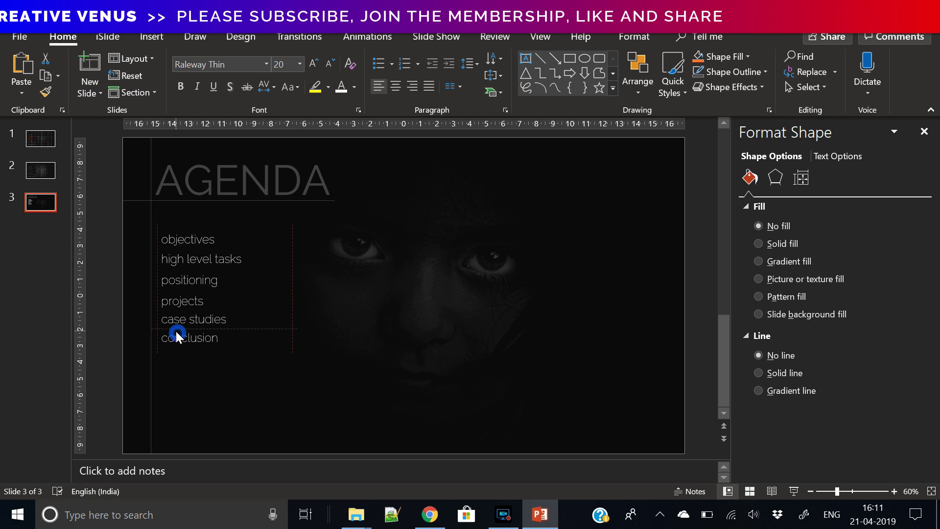
{"action": "left_click", "coordinate": [115, 240]}
Step: Select the six agenda boxes and distribute them vertically
{"action": "left_click_drag", "start_coordinate": [104, 226], "coordinate": [270, 382]}
{"action": "left_click_drag", "start_coordinate": [105, 360], "coordinate": [553, 213]}
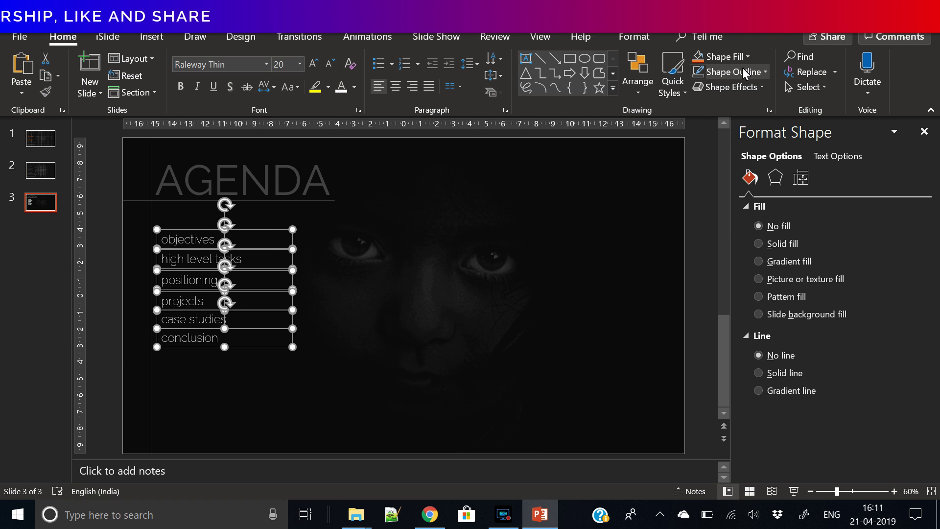
{"action": "left_click", "coordinate": [642, 38]}
{"action": "left_click", "coordinate": [805, 59]}
{"action": "left_click", "coordinate": [811, 58]}
{"action": "left_click", "coordinate": [811, 58]}
{"action": "left_click", "coordinate": [845, 201]}
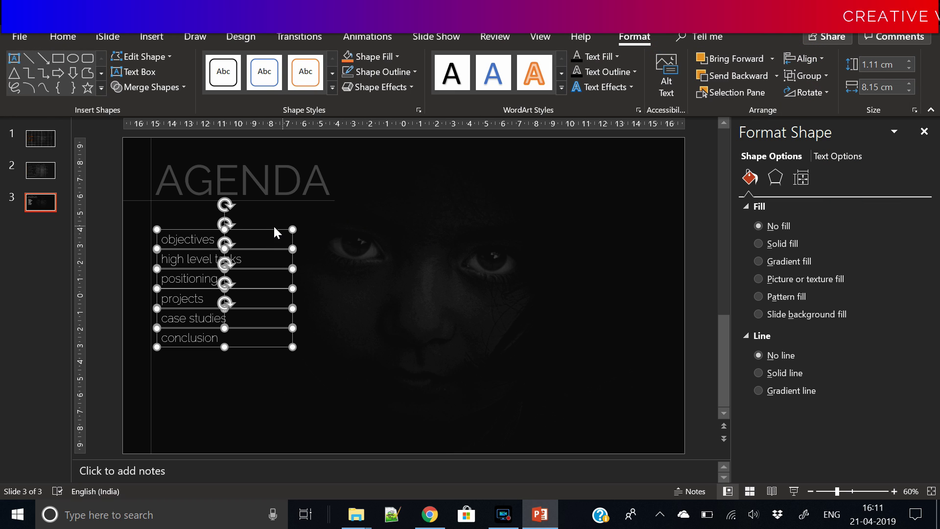
Step: Nudge the list slightly right and set the text fill to 65% transparency
{"action": "left_click_drag", "start_coordinate": [267, 228], "coordinate": [281, 221]}
{"action": "left_click", "coordinate": [842, 155]}
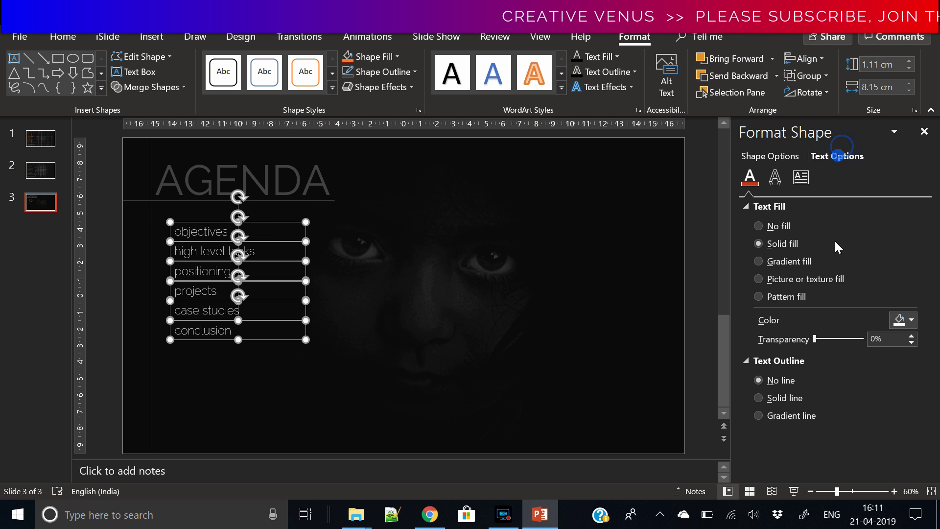
{"action": "left_click_drag", "start_coordinate": [816, 336], "coordinate": [841, 340]}
{"action": "left_click", "coordinate": [694, 317]}
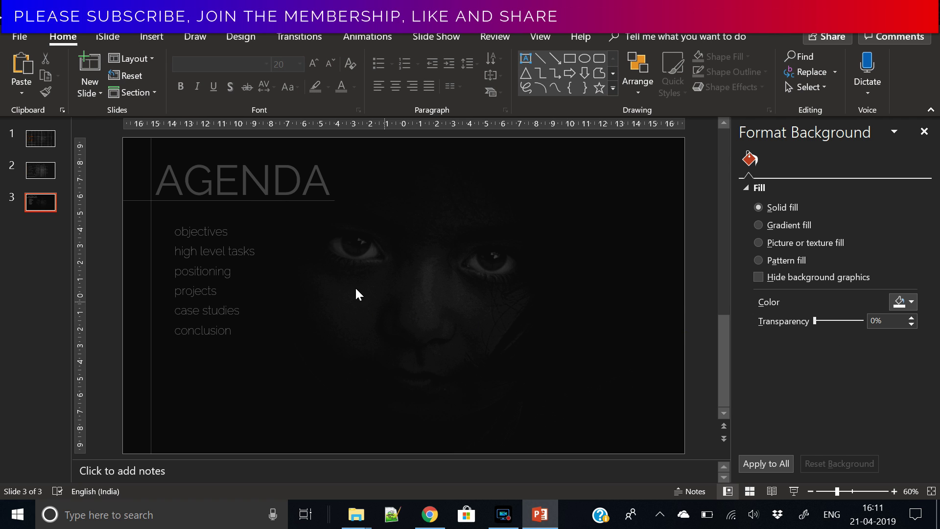
Step: Add a 'Creative Venus' text box at the slide's bottom left with a visible colour in Raleway Thin
{"action": "left_click", "coordinate": [146, 41]}
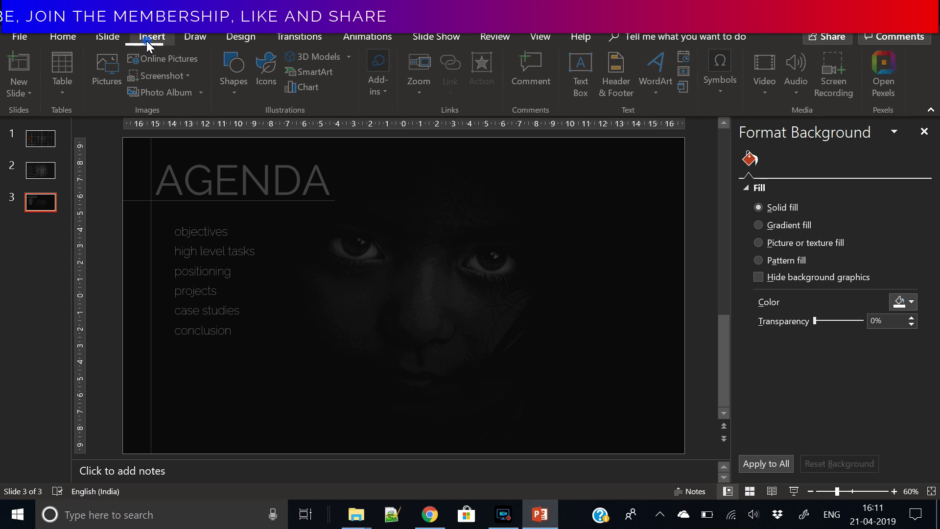
{"action": "left_click", "coordinate": [585, 82]}
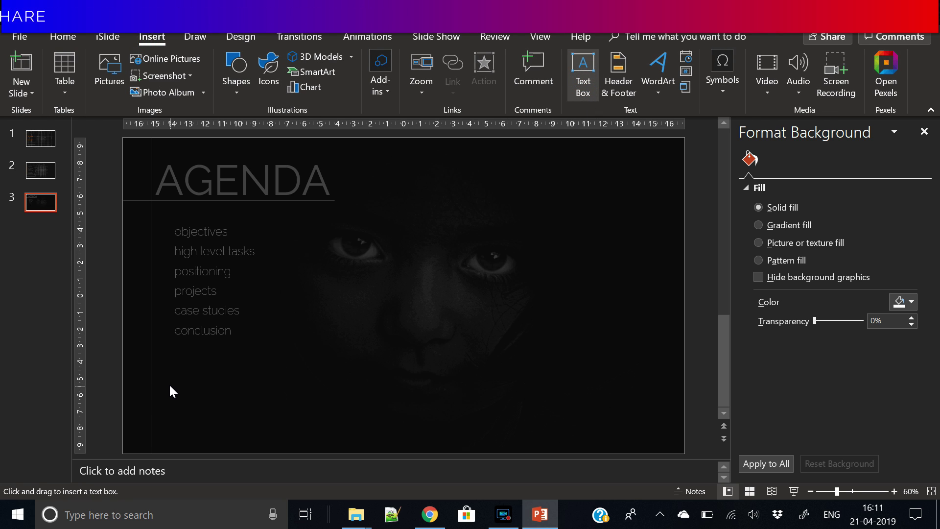
{"action": "left_click_drag", "start_coordinate": [169, 401], "coordinate": [327, 421]}
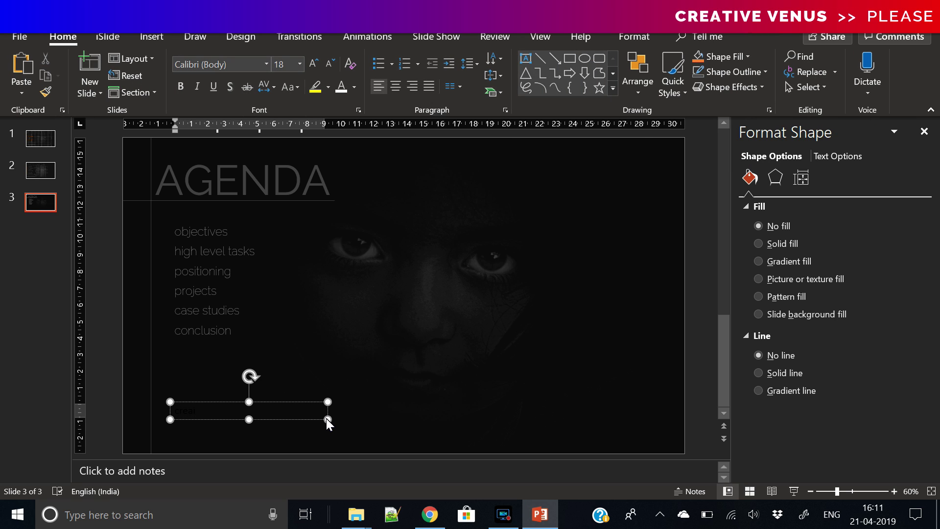
{"action": "type", "text": "Creative Venus"}
{"action": "key", "text": "ctrl+a"}
{"action": "left_click", "coordinate": [345, 92]}
{"action": "left_click", "coordinate": [211, 66]}
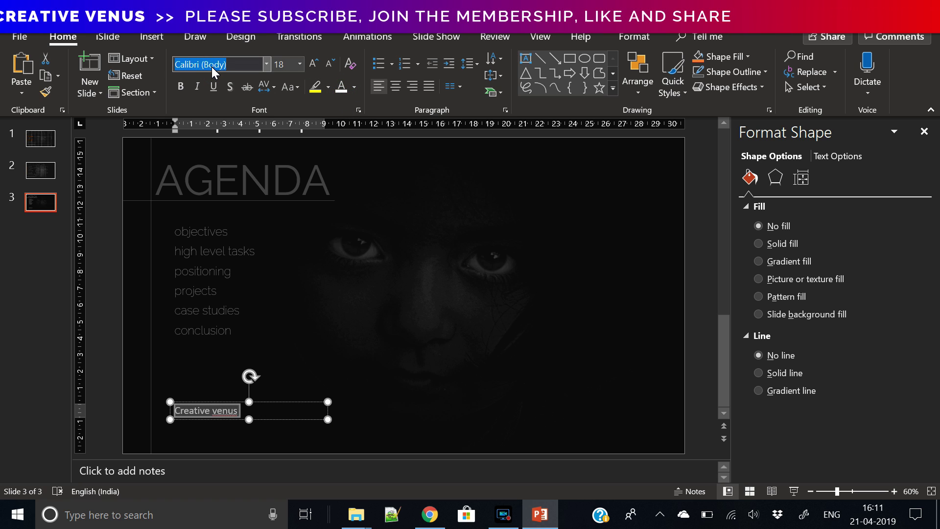
{"action": "type", "text": "Raleway Thin"}
{"action": "key", "text": "Return"}
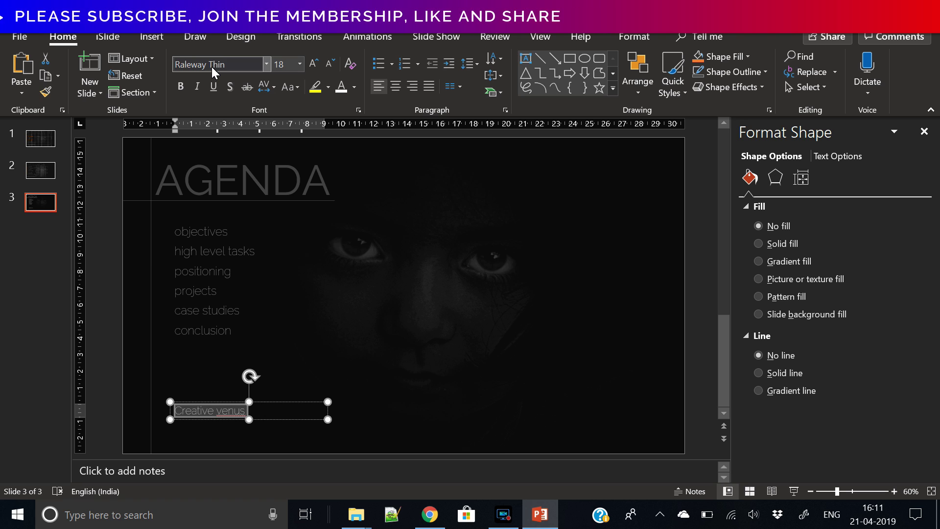
Step: Make the caption uppercase with Very Loose letter spacing and nudge it slightly lower
{"action": "left_click", "coordinate": [290, 87]}
{"action": "left_click", "coordinate": [313, 135]}
{"action": "left_click", "coordinate": [266, 87]}
{"action": "left_click", "coordinate": [289, 161]}
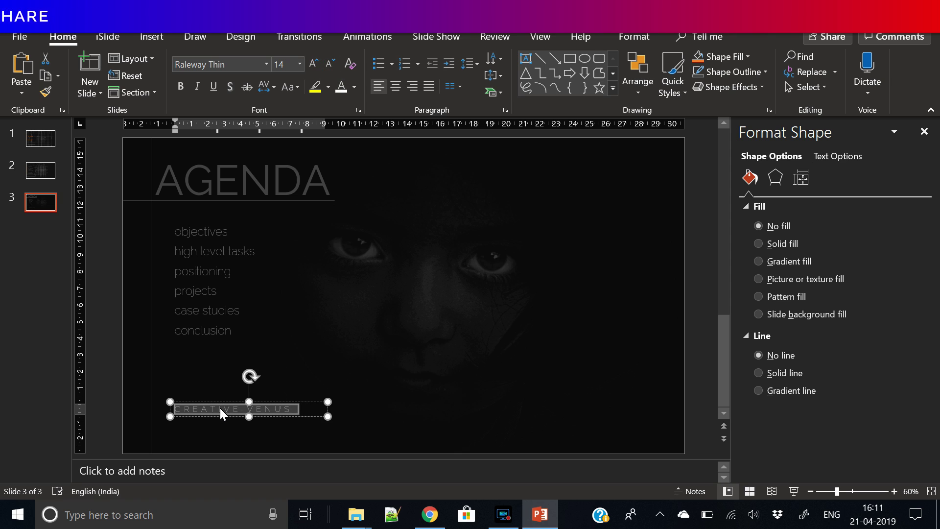
{"action": "left_click_drag", "start_coordinate": [218, 404], "coordinate": [209, 426]}
Step: Duplicate the caption as an uppercase 'Business presentations' line shrunk to 8 pt
{"action": "key", "text": "ctrl+v"}
{"action": "triple_click", "coordinate": [206, 429]}
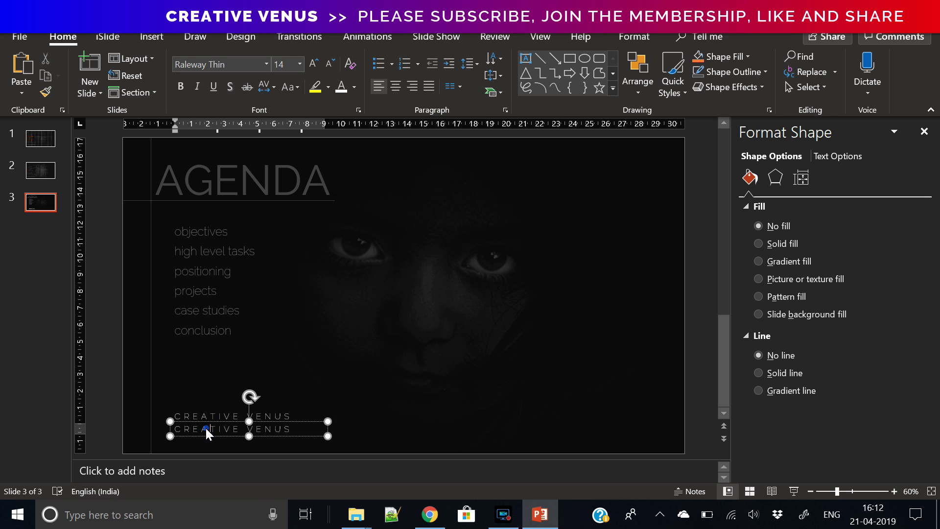
{"action": "type", "text": "Business"}
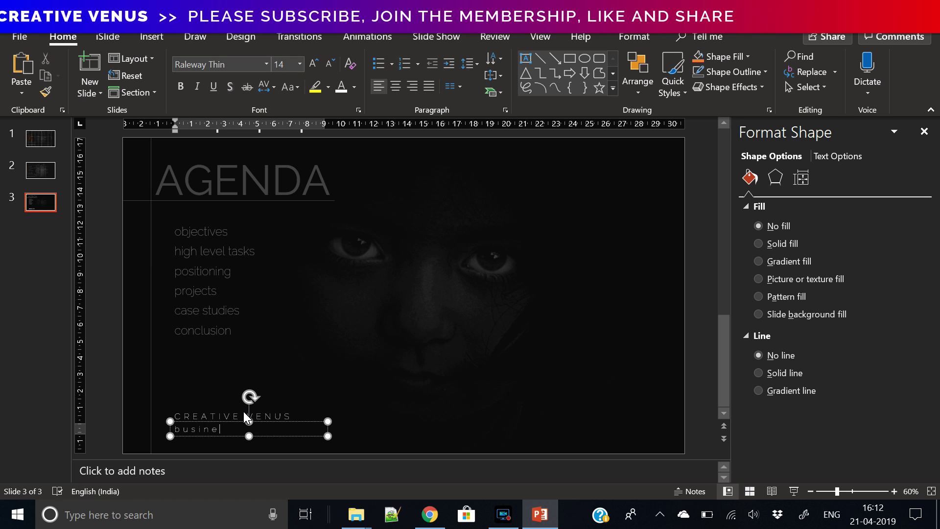
{"action": "type", "text": " presentations"}
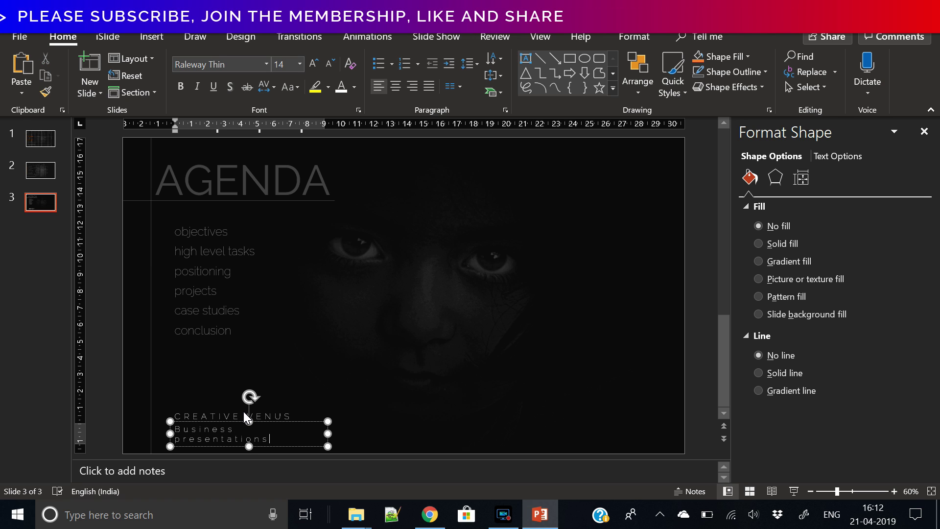
{"action": "key", "text": "ctrl+a"}
{"action": "left_click", "coordinate": [291, 87]}
{"action": "left_click", "coordinate": [304, 135]}
{"action": "left_click", "coordinate": [330, 64]}
{"action": "left_click", "coordinate": [330, 64]}
{"action": "left_click", "coordinate": [329, 64]}
{"action": "left_click", "coordinate": [329, 64]}
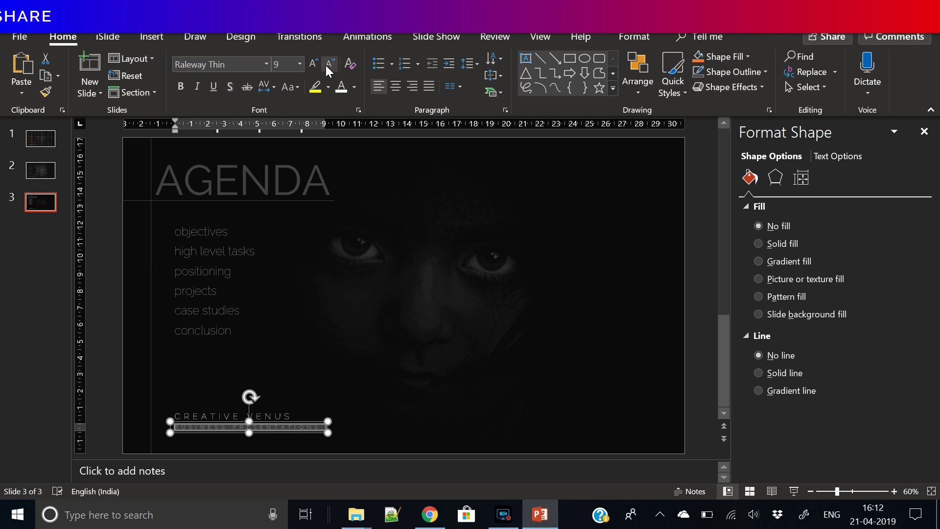
{"action": "left_click", "coordinate": [325, 66]}
Step: Set the CREATIVE VENUS and BUSINESS PRESENTATIONS text fill transparency to 53%
{"action": "left_click", "coordinate": [115, 313]}
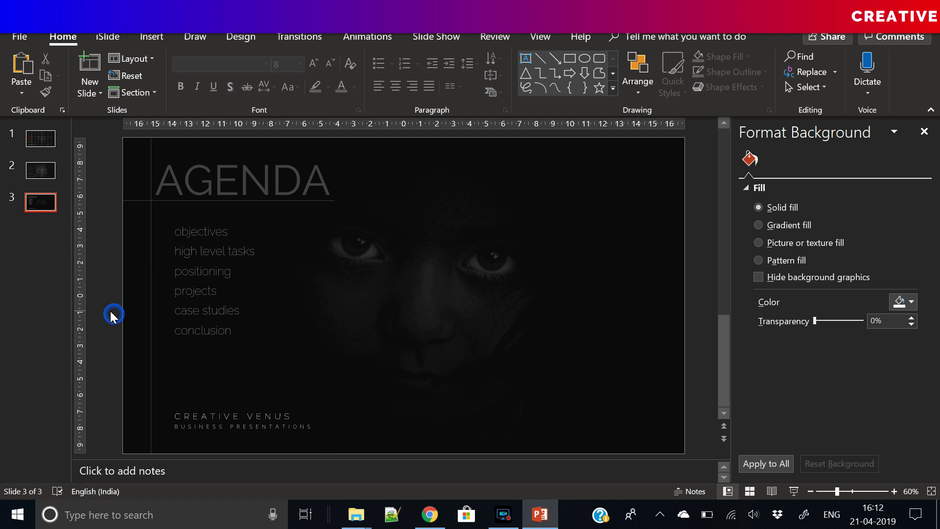
{"action": "left_click", "coordinate": [184, 413]}
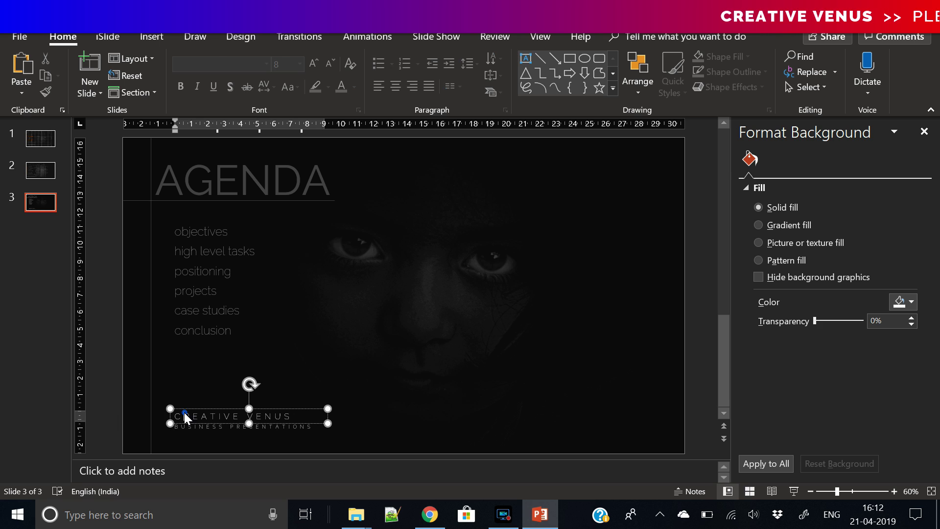
{"action": "left_click", "coordinate": [199, 329]}
{"action": "left_click", "coordinate": [221, 323]}
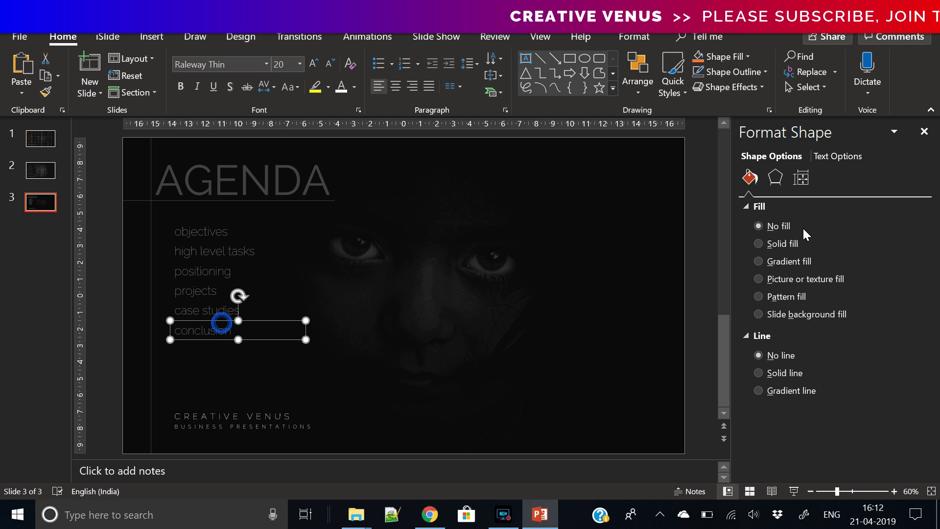
{"action": "left_click", "coordinate": [849, 157]}
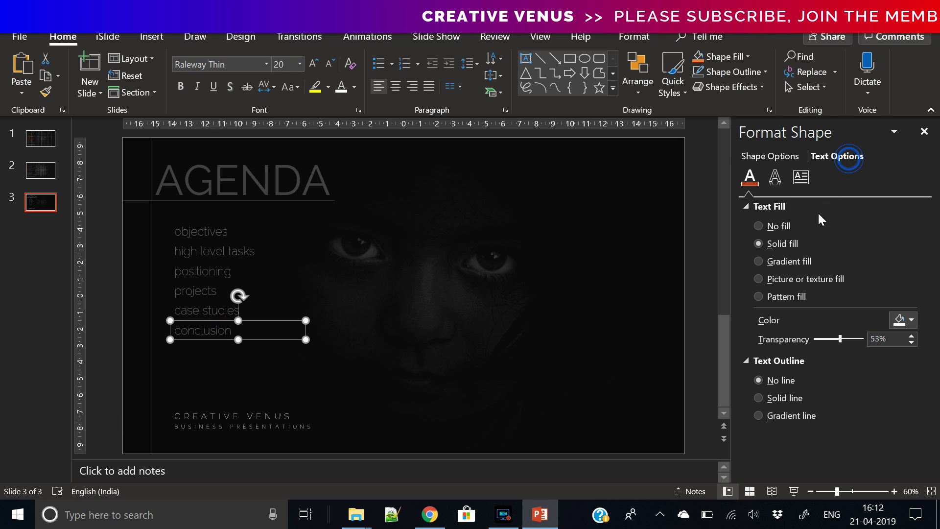
{"action": "left_click", "coordinate": [293, 414]}
{"action": "left_click", "coordinate": [299, 424], "text": "shift"}
{"action": "left_click_drag", "start_coordinate": [815, 339], "coordinate": [836, 339]}
{"action": "left_click", "coordinate": [910, 336]}
{"action": "left_click", "coordinate": [910, 336]}
{"action": "left_click", "coordinate": [910, 336]}
{"action": "left_click", "coordinate": [910, 336]}
Step: Preview the agenda slide as a full-screen slide show, then exit
{"action": "left_click", "coordinate": [698, 336]}
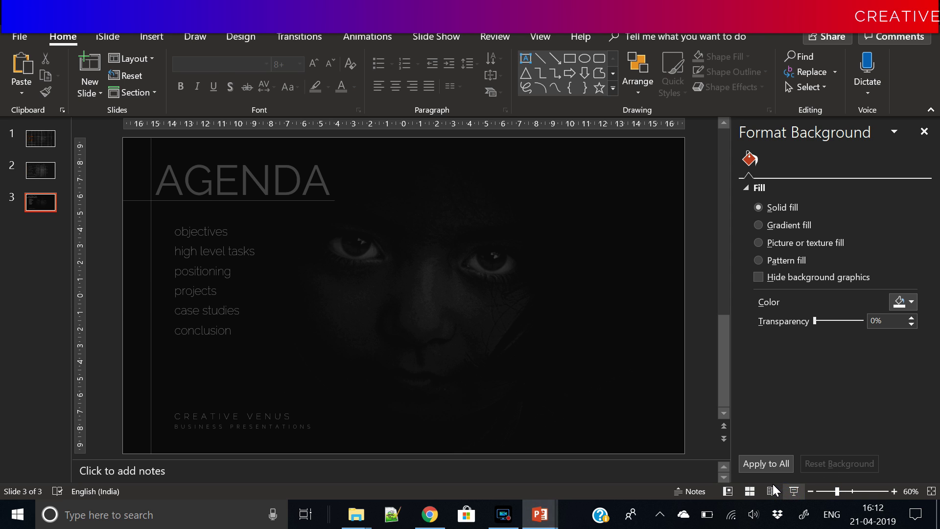
{"action": "left_click", "coordinate": [794, 491]}
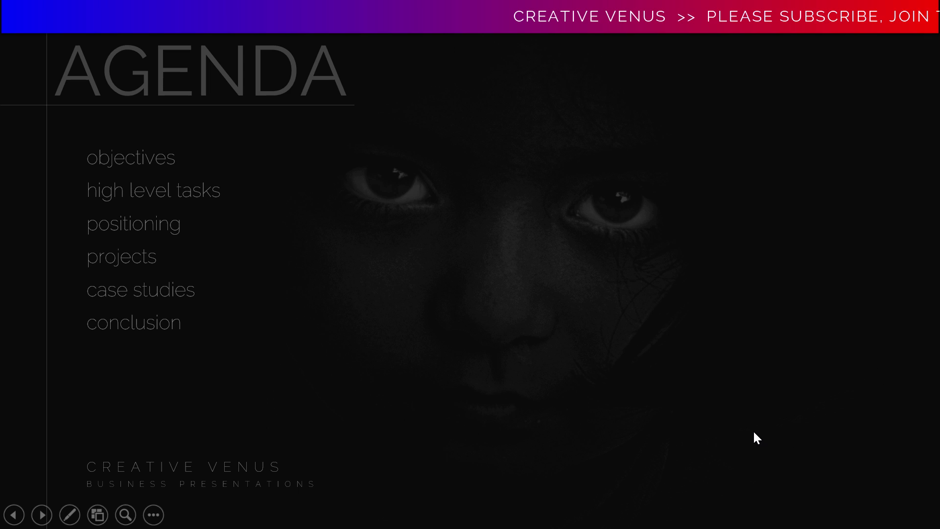
{"action": "key", "text": "Escape"}
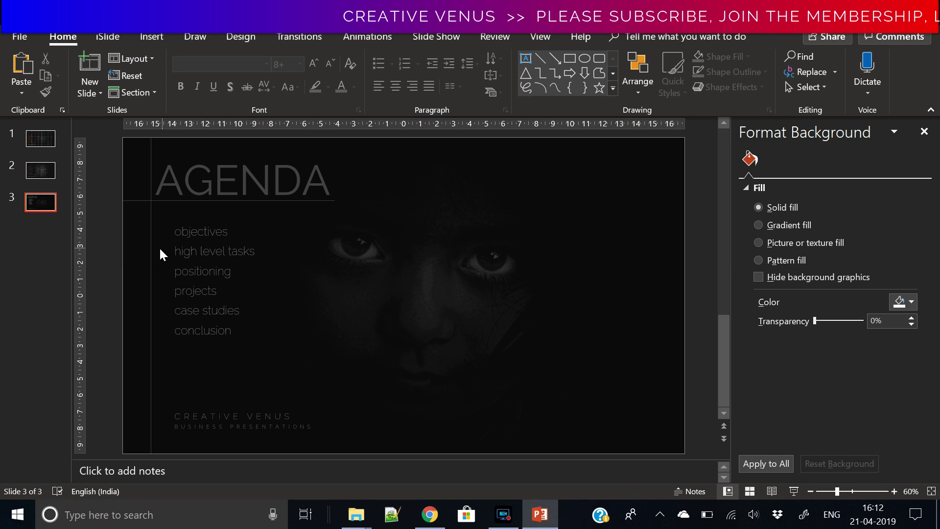
Step: Pick out the AGENDA title from the overlapping shapes and thin vertical line near it
{"action": "left_click", "coordinate": [150, 149]}
{"action": "left_click", "coordinate": [151, 184]}
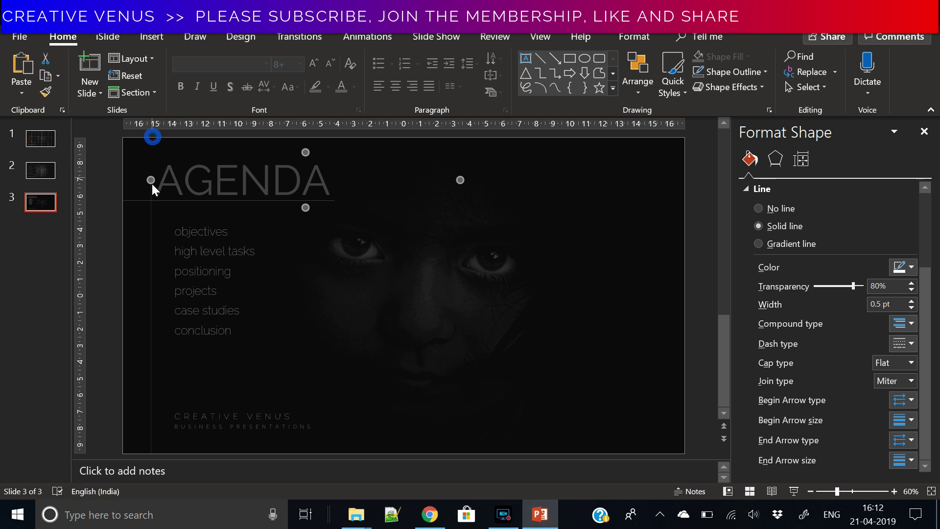
{"action": "left_click", "coordinate": [152, 213]}
{"action": "left_click", "coordinate": [152, 205]}
{"action": "left_click", "coordinate": [151, 214]}
{"action": "left_click", "coordinate": [152, 204]}
{"action": "left_click", "coordinate": [152, 215]}
{"action": "left_click", "coordinate": [152, 206]}
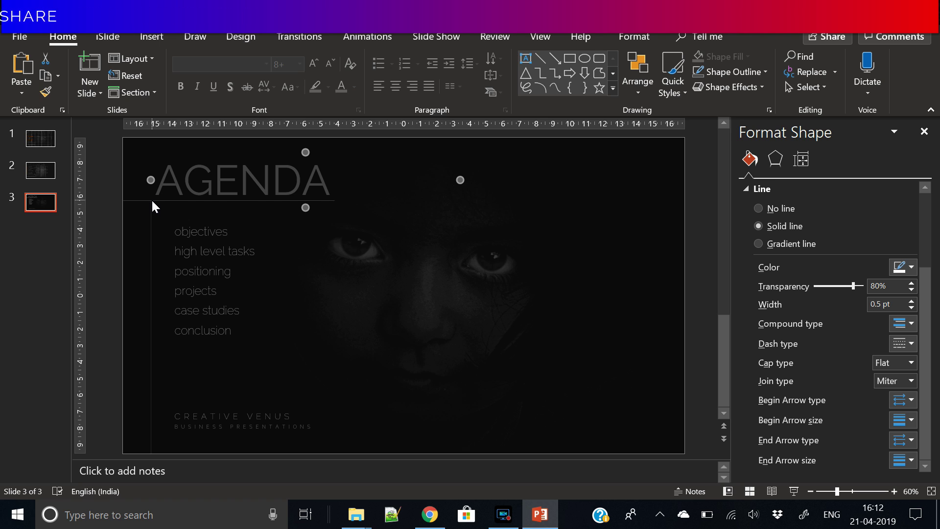
{"action": "left_click", "coordinate": [152, 201]}
{"action": "left_click", "coordinate": [99, 215]}
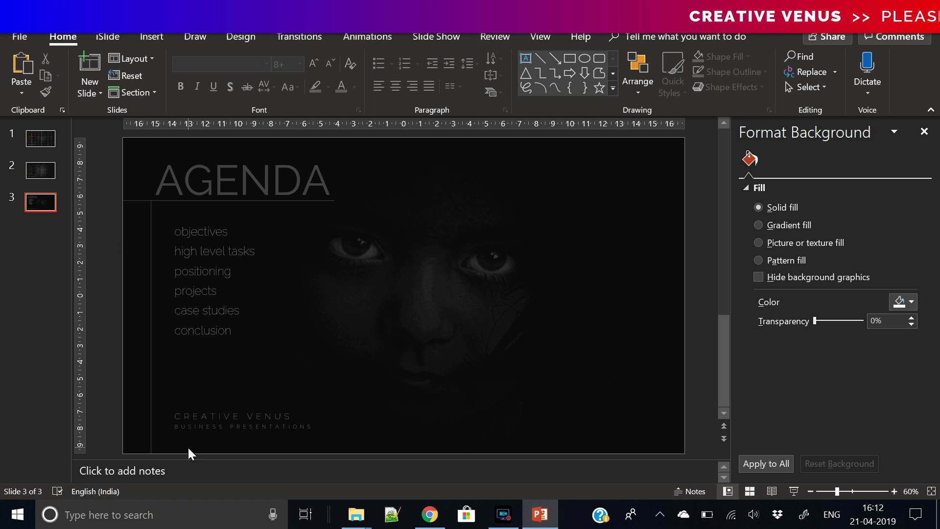
Step: Move the AGENDA title up and to the left and enlarge it to 80 pt
{"action": "left_click", "coordinate": [185, 181]}
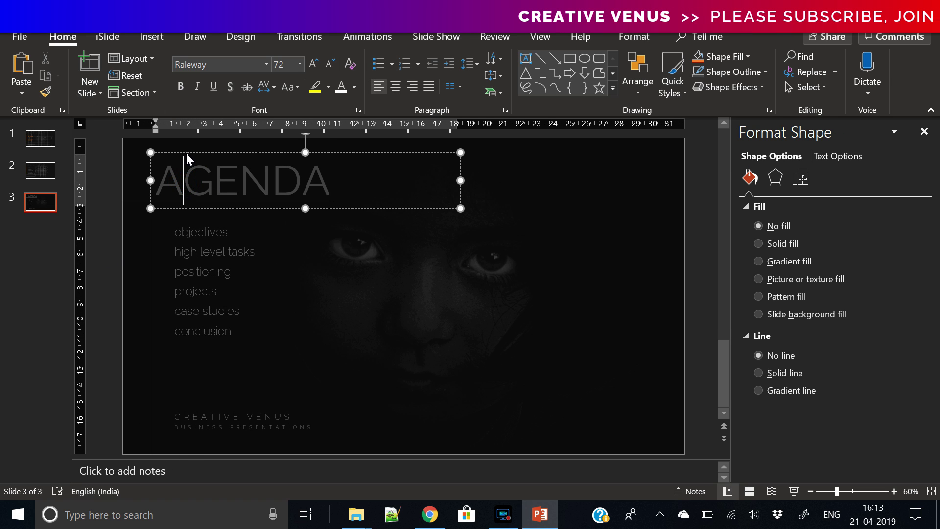
{"action": "left_click_drag", "start_coordinate": [186, 151], "coordinate": [163, 146]}
{"action": "left_click", "coordinate": [313, 63]}
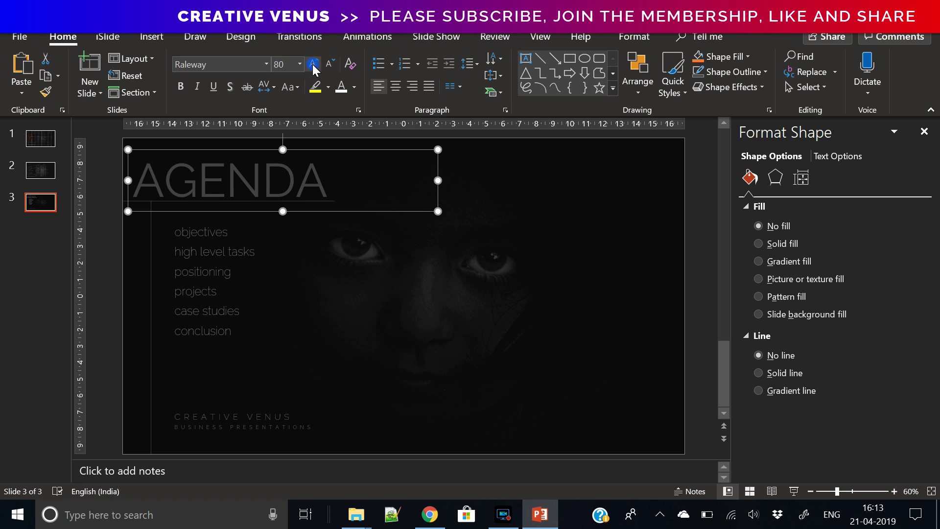
{"action": "left_click", "coordinate": [249, 147]}
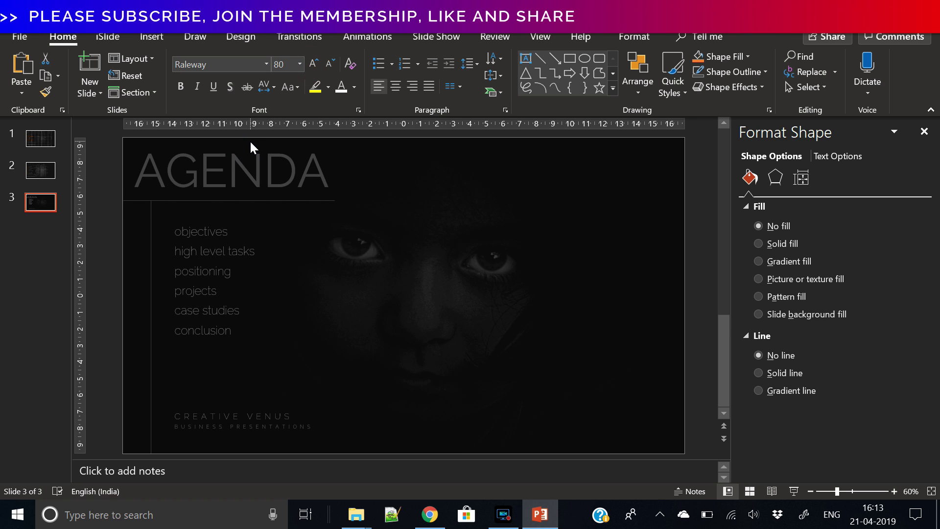
{"action": "left_click", "coordinate": [249, 140]}
{"action": "left_click", "coordinate": [105, 197]}
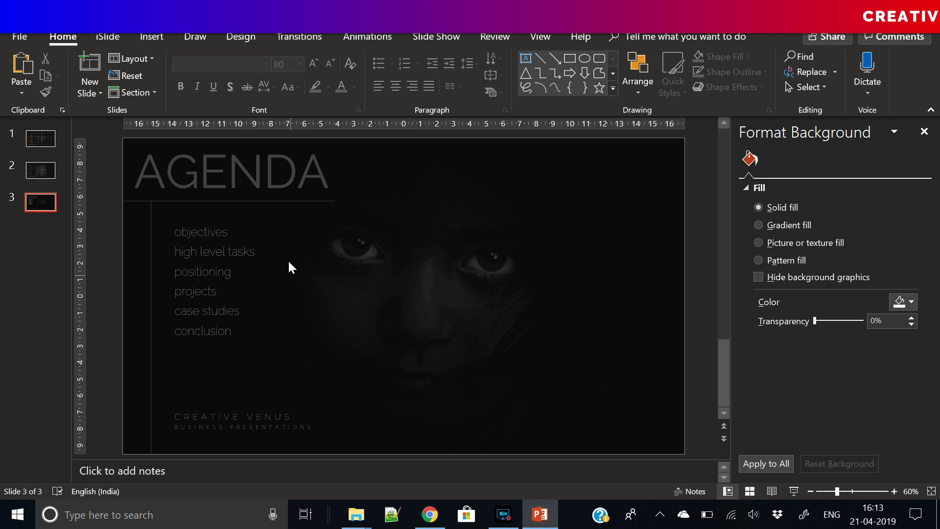
Step: Draw a straight horizontal line across the portrait beside the agenda list
{"action": "left_click", "coordinate": [149, 39]}
{"action": "left_click", "coordinate": [234, 96]}
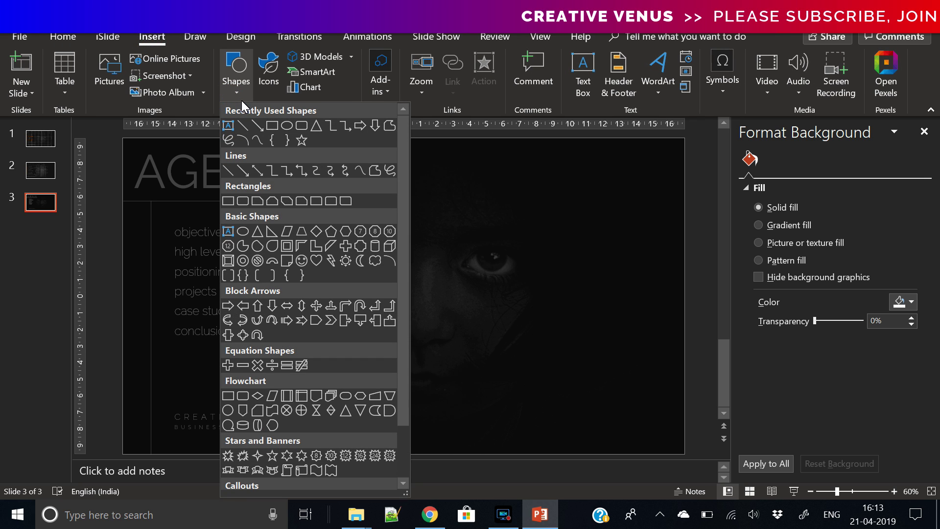
{"action": "left_click", "coordinate": [273, 128]}
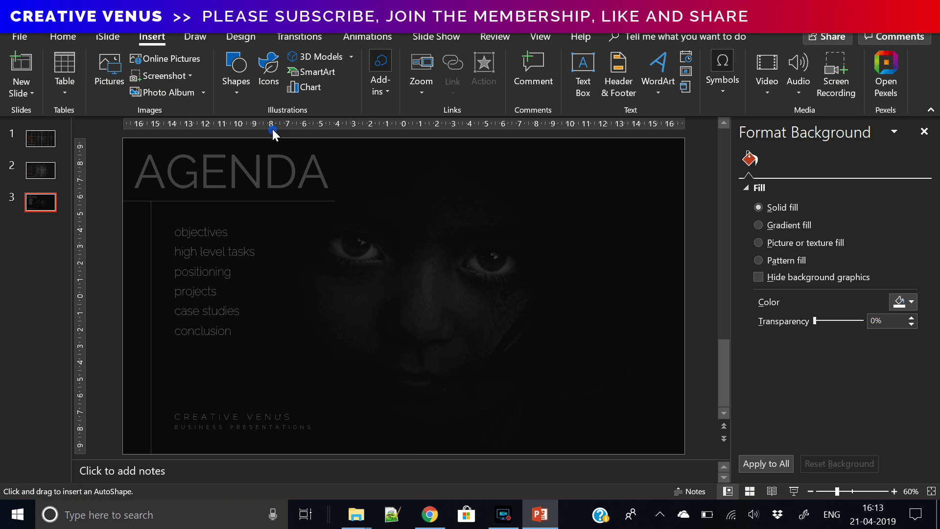
{"action": "left_click", "coordinate": [230, 92]}
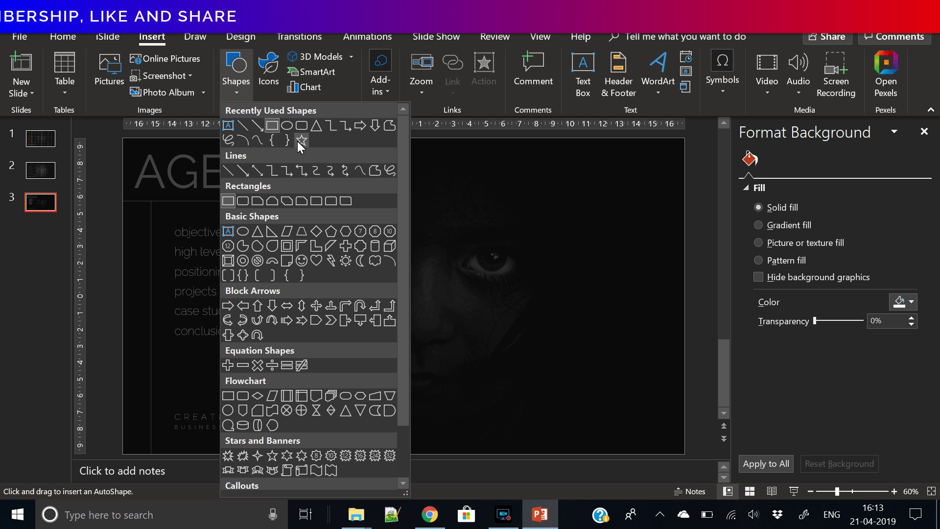
{"action": "left_click", "coordinate": [256, 127]}
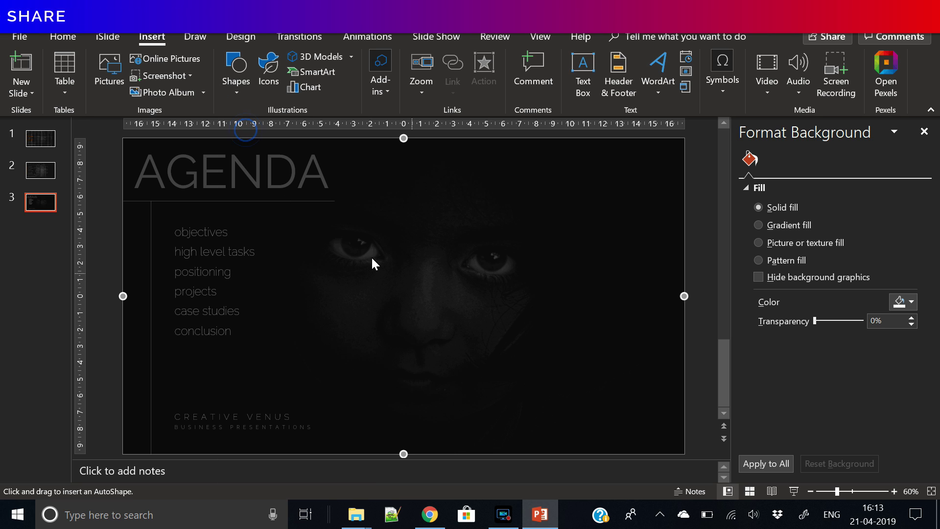
{"action": "left_click_drag", "start_coordinate": [324, 232], "coordinate": [485, 236]}
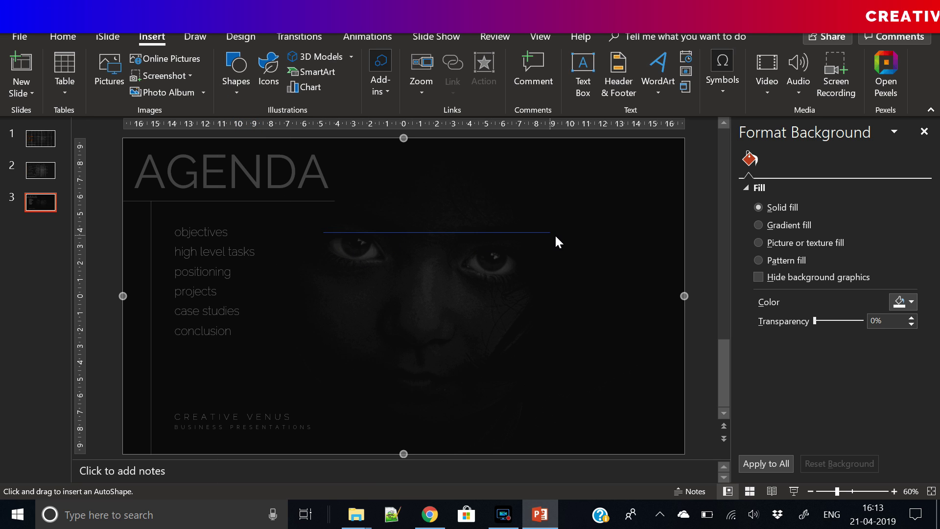
{"action": "left_click_drag", "start_coordinate": [570, 236], "coordinate": [573, 235]}
{"action": "left_click_drag", "start_coordinate": [515, 233], "coordinate": [493, 279]}
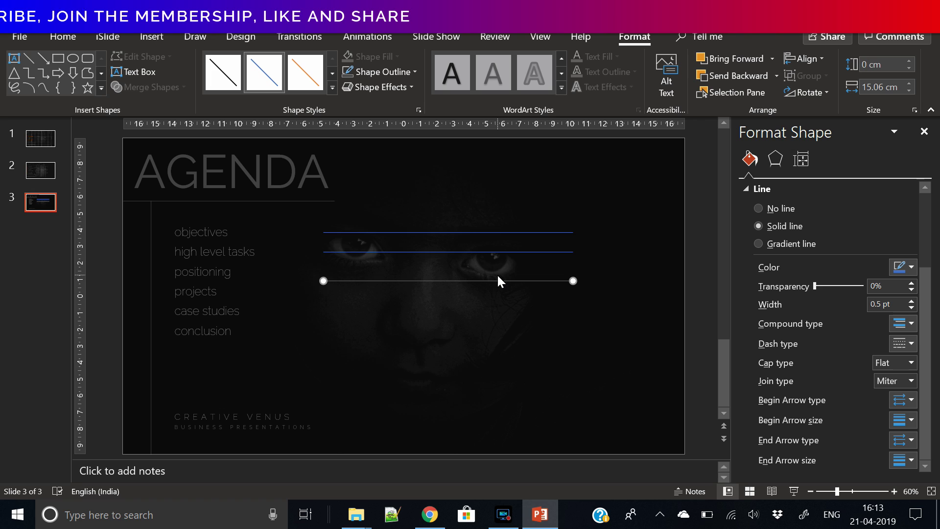
Step: Duplicate the line repeatedly with Ctrl+D to build a stack of seven lines
{"action": "key", "text": "ctrl+d"}
{"action": "left_click_drag", "start_coordinate": [492, 292], "coordinate": [474, 320]}
{"action": "key", "text": "ctrl+d"}
{"action": "key", "text": "ctrl+d"}
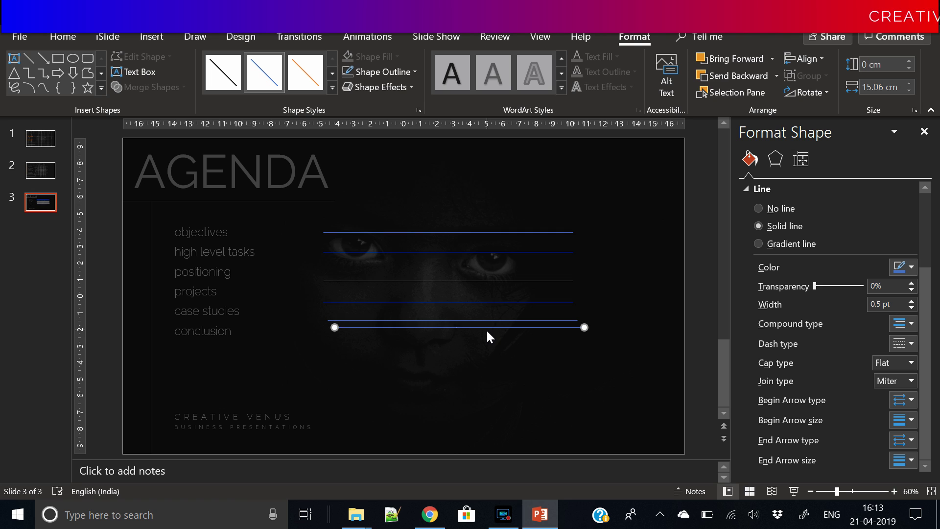
{"action": "left_click_drag", "start_coordinate": [485, 328], "coordinate": [468, 359]}
{"action": "key", "text": "ctrl+d"}
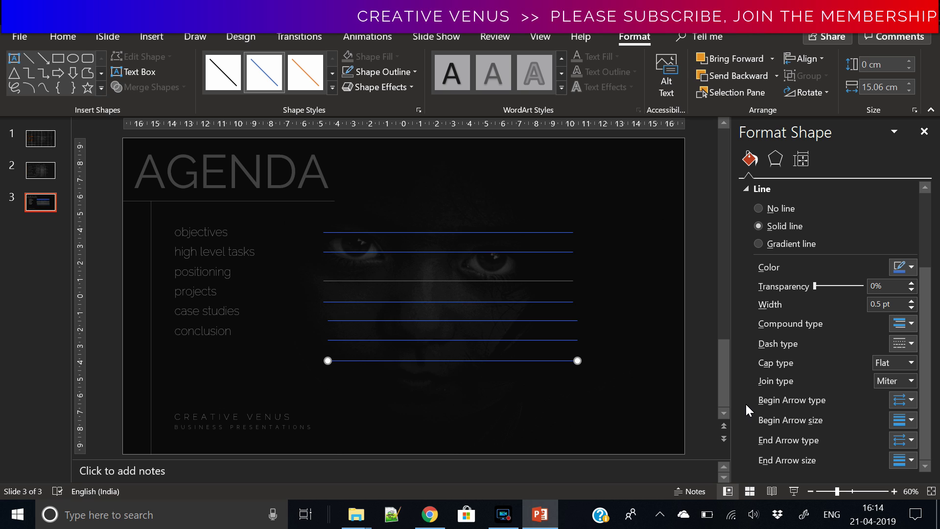
Step: Center-align the seven lines, distribute them vertically, and shift the set left
{"action": "left_click_drag", "start_coordinate": [703, 395], "coordinate": [293, 214]}
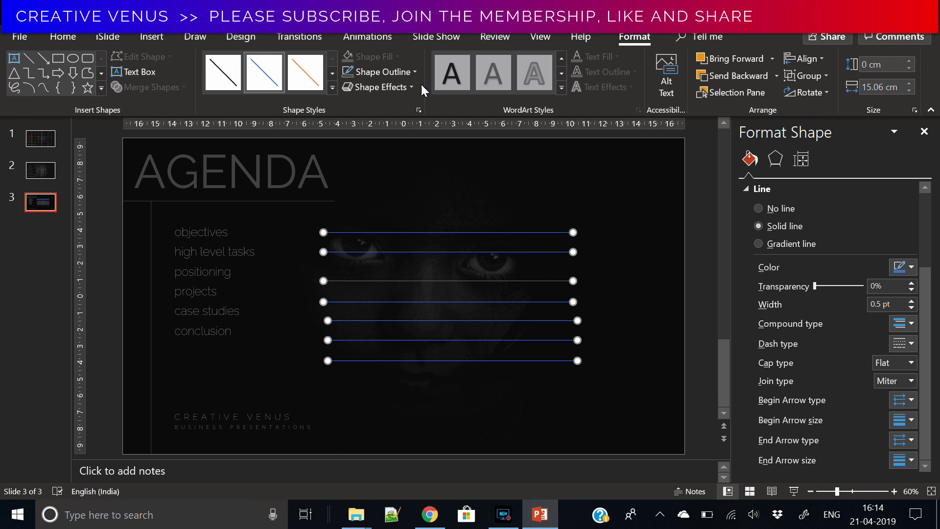
{"action": "left_click", "coordinate": [805, 59]}
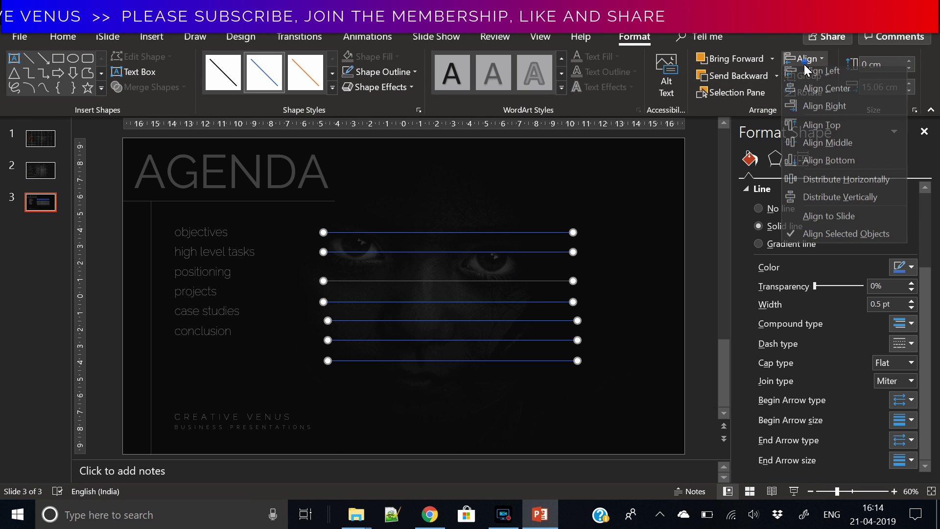
{"action": "left_click", "coordinate": [835, 147]}
{"action": "key", "text": "ctrl+z"}
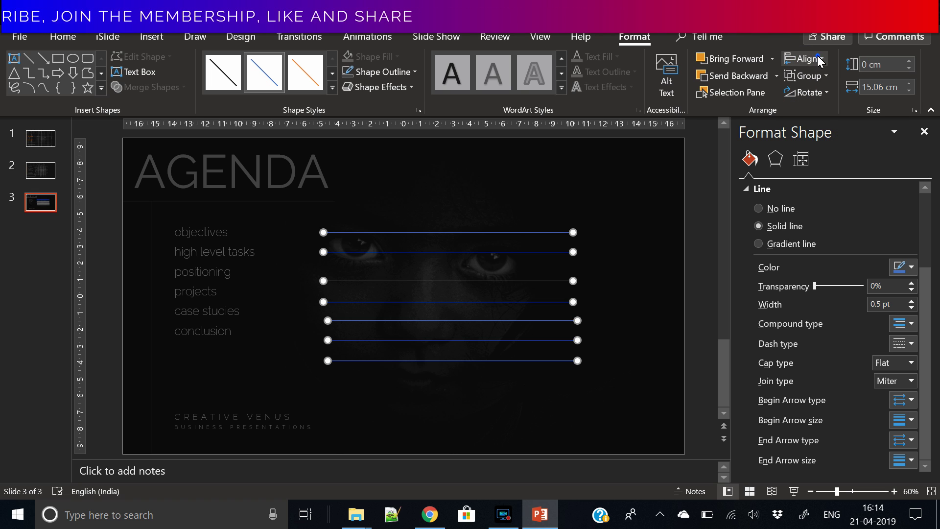
{"action": "left_click", "coordinate": [816, 57]}
{"action": "left_click", "coordinate": [829, 96]}
{"action": "left_click", "coordinate": [821, 62]}
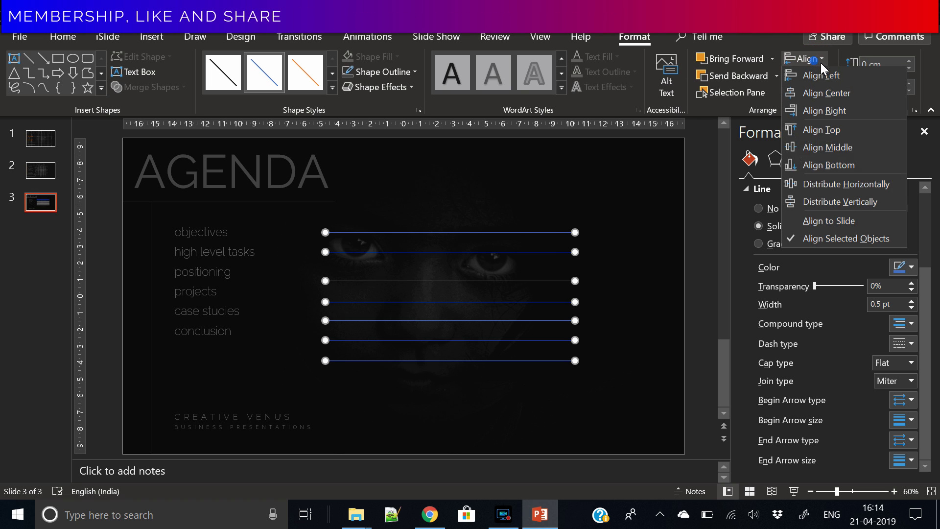
{"action": "left_click", "coordinate": [848, 201]}
{"action": "left_click_drag", "start_coordinate": [435, 231], "coordinate": [412, 218]}
{"action": "left_click", "coordinate": [912, 267]}
Step: Make the lines white at 80% transparency, group them, and stretch the group taller and wider
{"action": "left_click", "coordinate": [826, 299]}
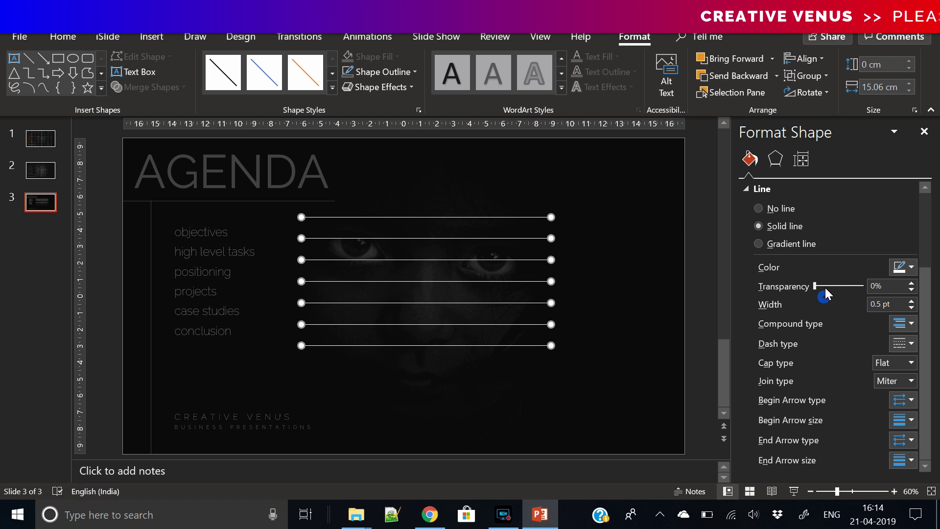
{"action": "left_click_drag", "start_coordinate": [815, 286], "coordinate": [853, 288]}
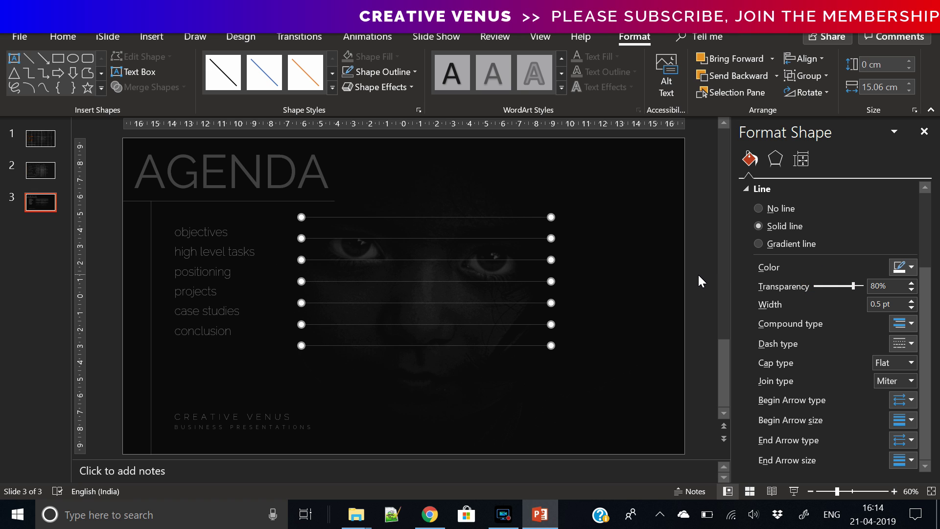
{"action": "key", "text": "ctrl+g"}
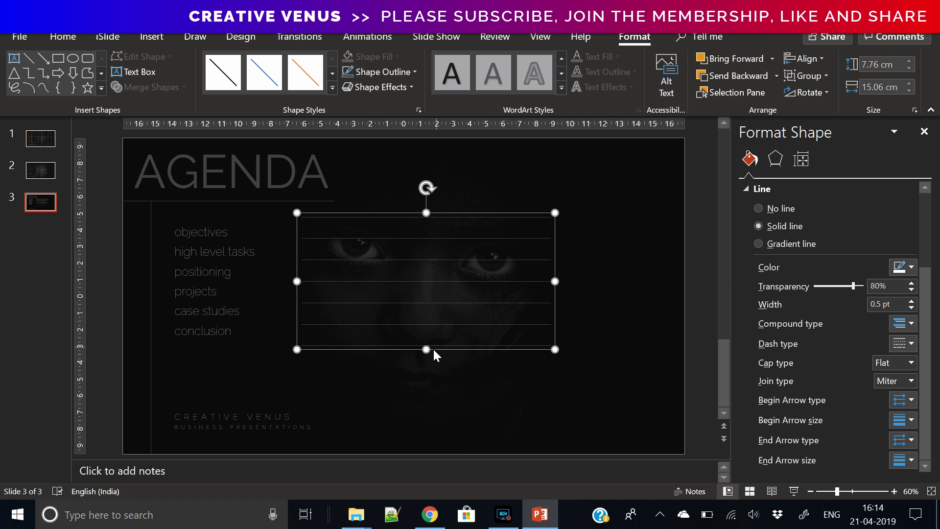
{"action": "left_click_drag", "start_coordinate": [426, 349], "coordinate": [431, 380]}
{"action": "left_click_drag", "start_coordinate": [427, 211], "coordinate": [427, 225]}
{"action": "left_click_drag", "start_coordinate": [559, 302], "coordinate": [639, 309]}
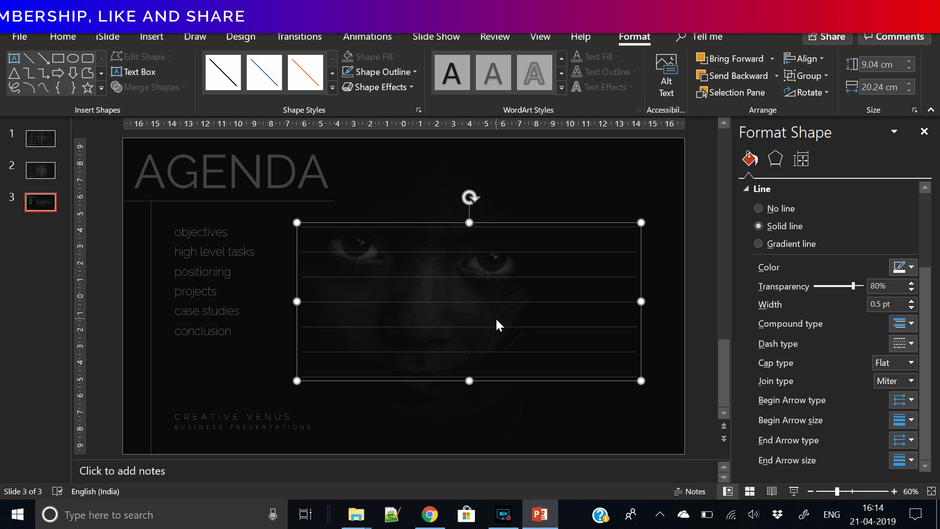
Step: Duplicate the line group, rotate it 90° left, and stretch it to the slide's full height
{"action": "key", "text": "ctrl+v"}
{"action": "left_click", "coordinate": [806, 92]}
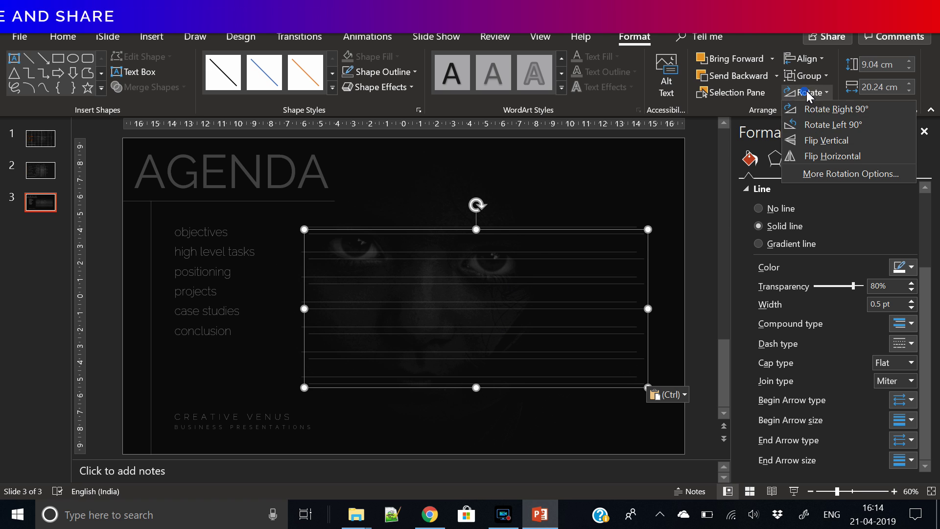
{"action": "left_click", "coordinate": [823, 124]}
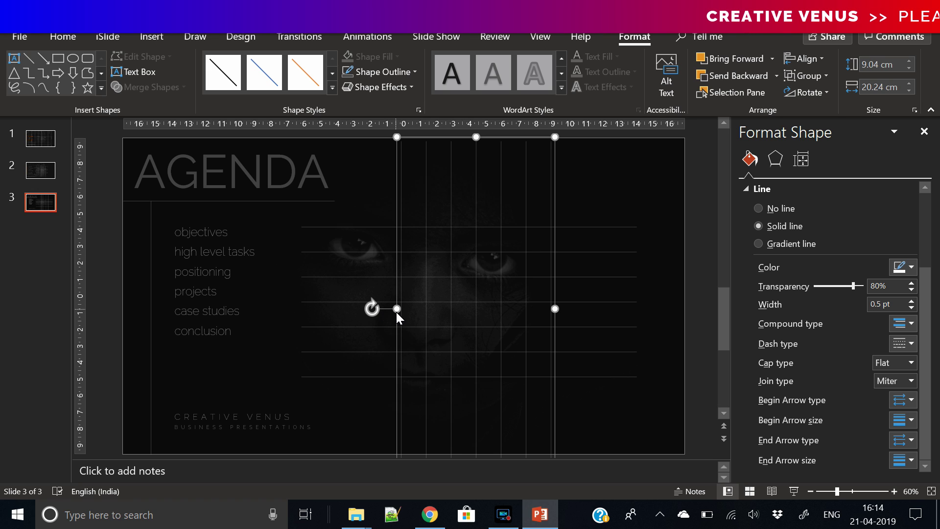
{"action": "left_click_drag", "start_coordinate": [397, 310], "coordinate": [335, 311]}
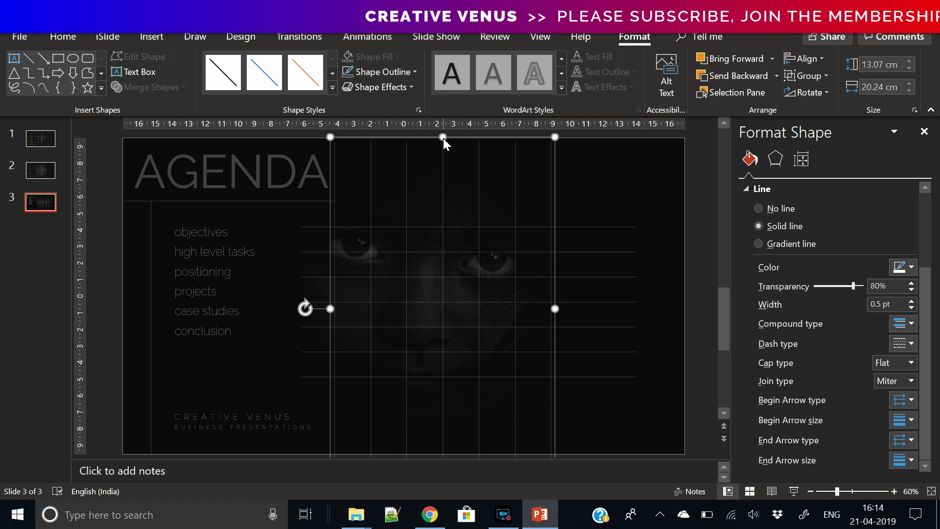
{"action": "left_click_drag", "start_coordinate": [443, 139], "coordinate": [445, 142]}
{"action": "left_click", "coordinate": [811, 491]}
{"action": "left_click", "coordinate": [812, 491]}
{"action": "left_click_drag", "start_coordinate": [430, 419], "coordinate": [432, 402]}
Step: Extend the vertical lines to the slide top and move the horizontal lines right to the edge
{"action": "left_click", "coordinate": [642, 359]}
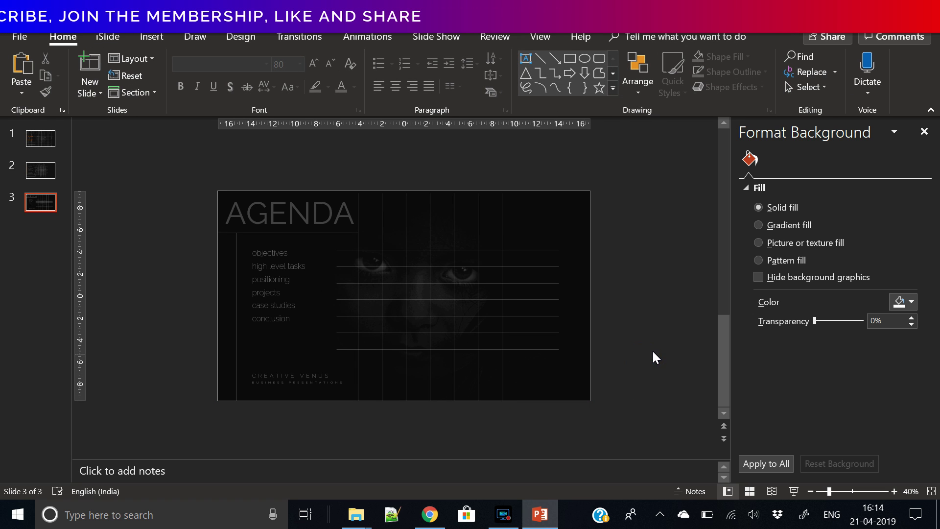
{"action": "left_click", "coordinate": [894, 491]}
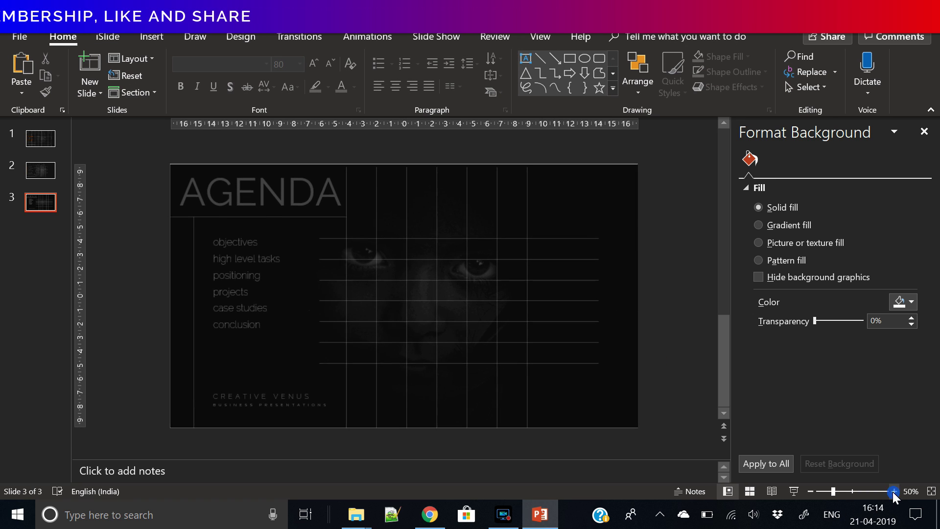
{"action": "left_click", "coordinate": [894, 491]}
{"action": "left_click", "coordinate": [551, 177]}
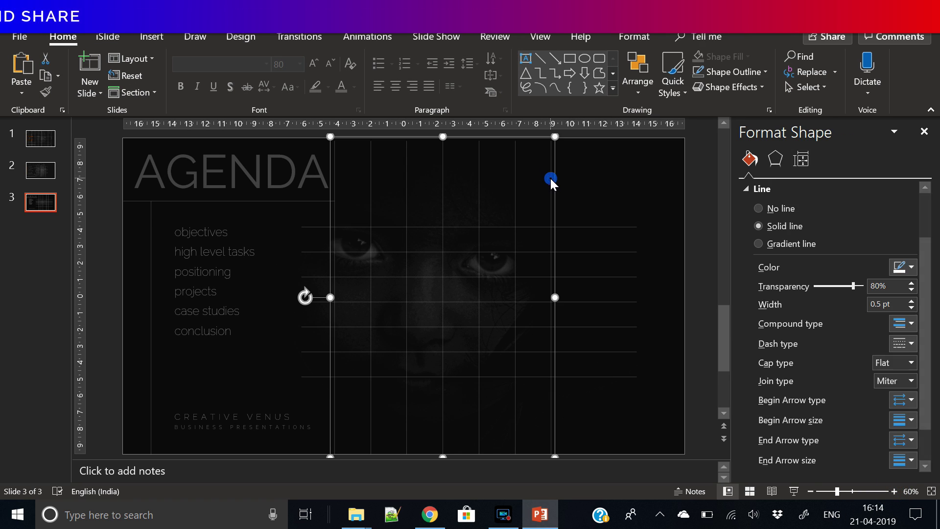
{"action": "left_click_drag", "start_coordinate": [442, 137], "coordinate": [440, 145]}
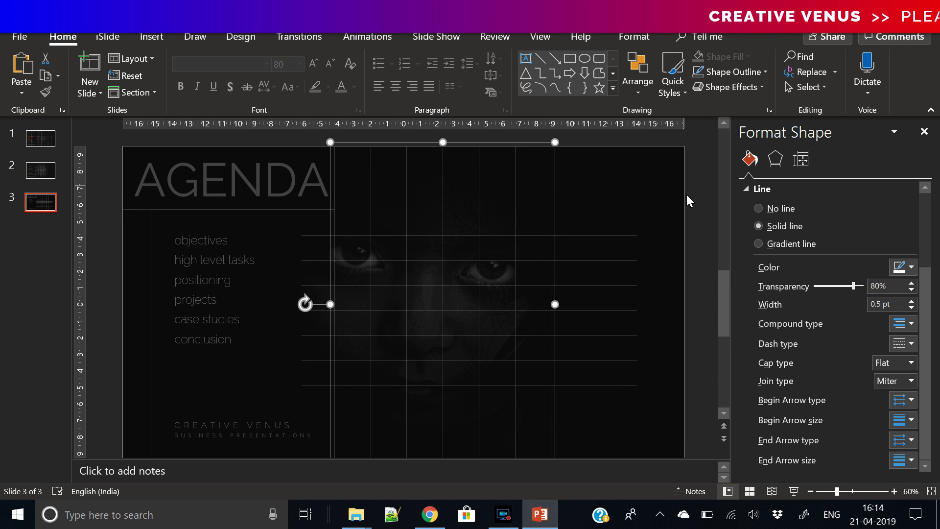
{"action": "left_click", "coordinate": [705, 230]}
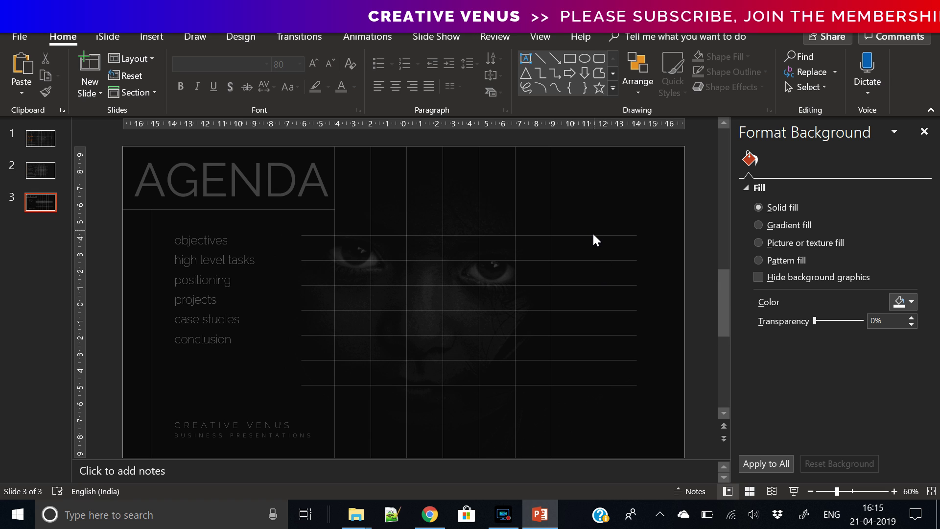
{"action": "left_click", "coordinate": [593, 235]}
{"action": "left_click_drag", "start_coordinate": [580, 230], "coordinate": [613, 222]}
{"action": "left_click", "coordinate": [681, 302]}
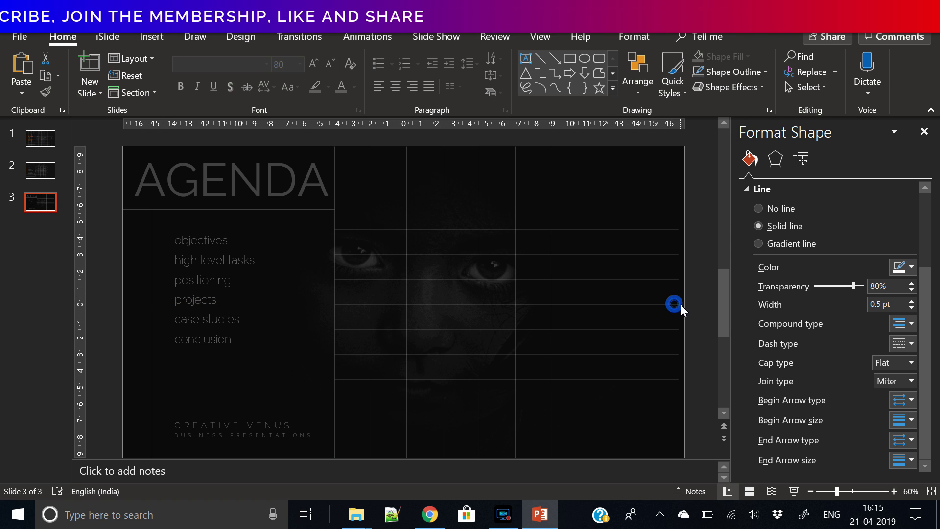
{"action": "left_click", "coordinate": [684, 304]}
{"action": "left_click", "coordinate": [699, 331]}
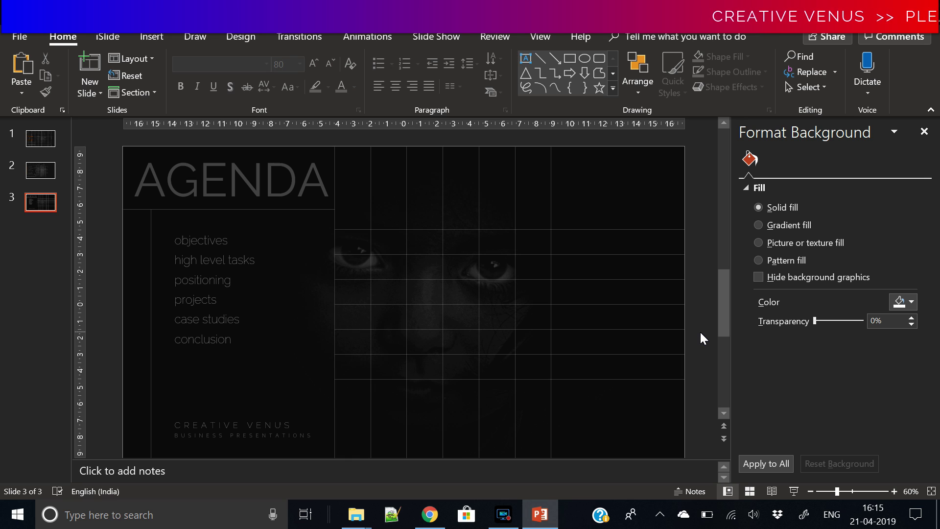
Step: Squeeze the vertical grid lines into a narrower band over the portrait's centre
{"action": "left_click", "coordinate": [170, 41]}
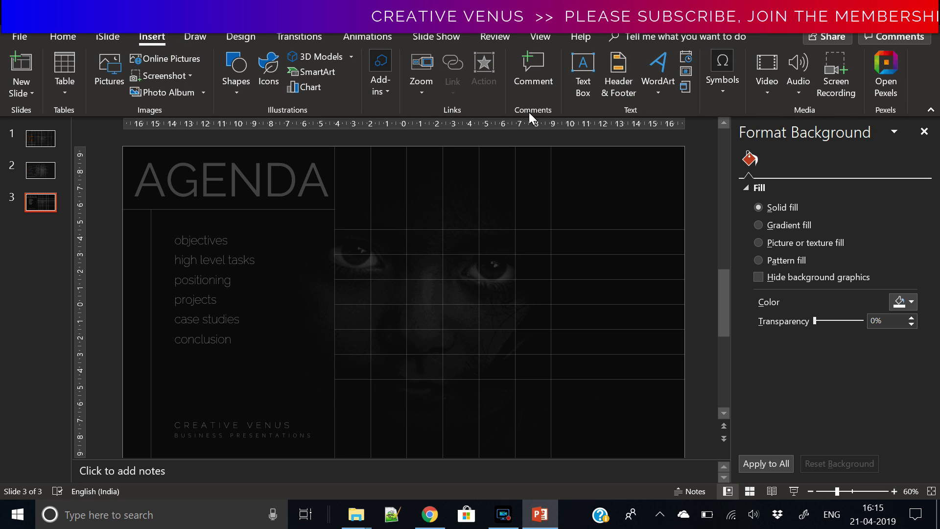
{"action": "left_click", "coordinate": [613, 230]}
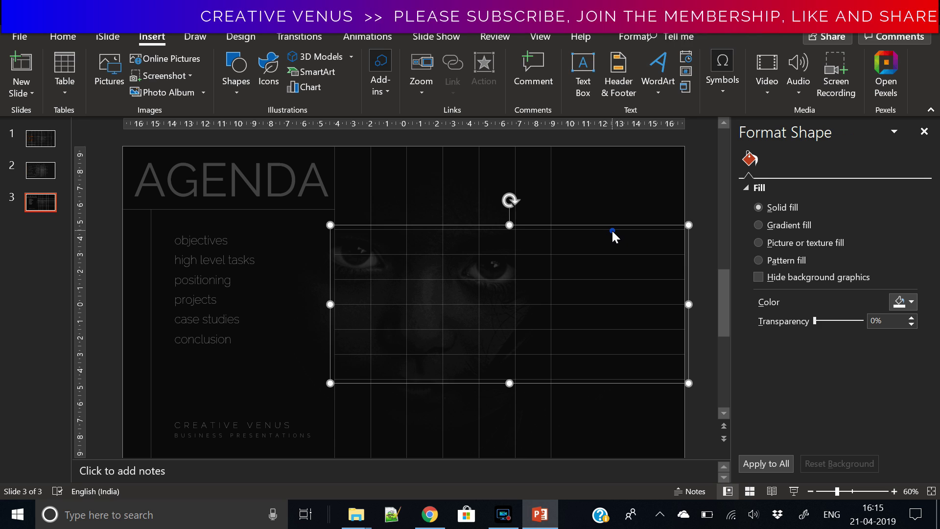
{"action": "left_click", "coordinate": [708, 215]}
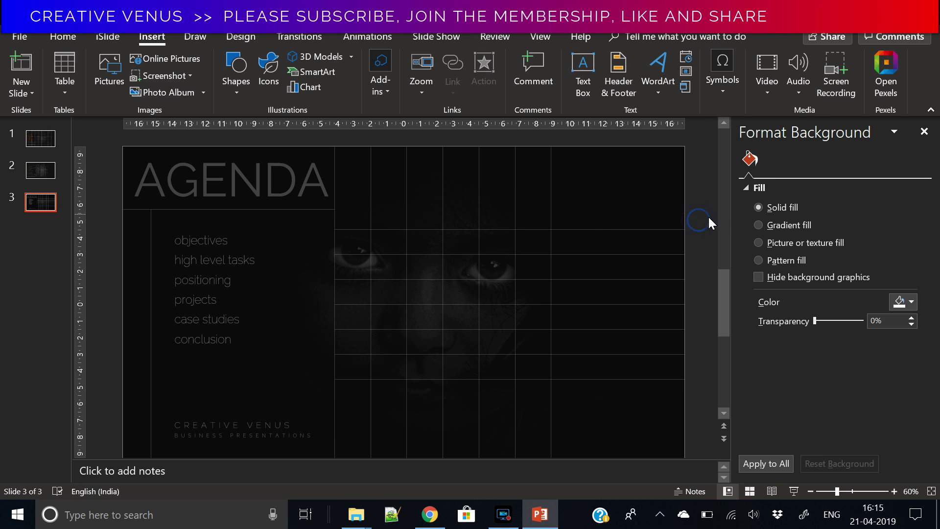
{"action": "left_click", "coordinate": [553, 199]}
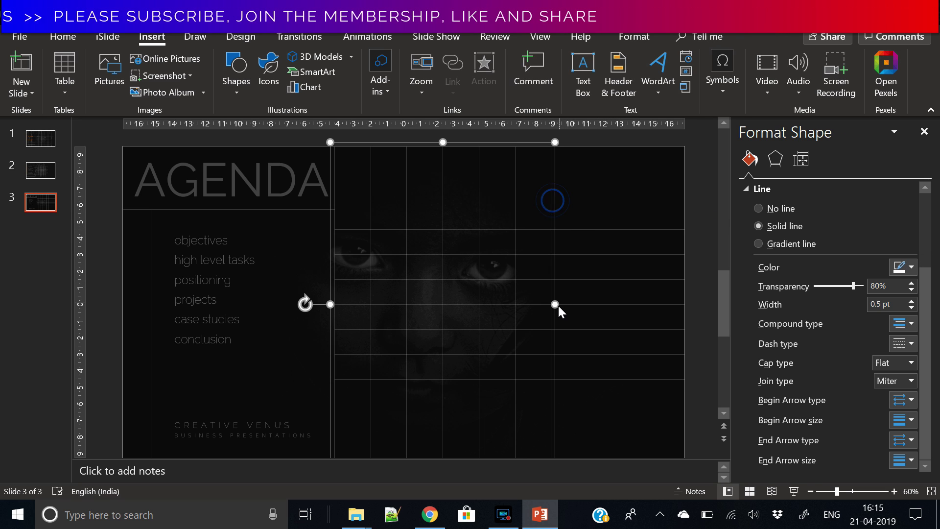
{"action": "left_click_drag", "start_coordinate": [556, 305], "coordinate": [625, 309]}
{"action": "left_click", "coordinate": [702, 348]}
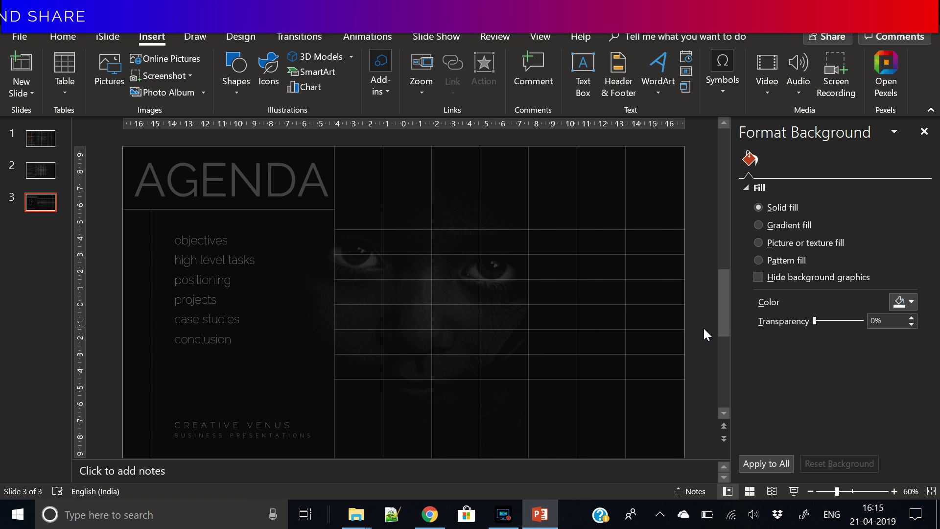
{"action": "key", "text": "ctrl+z"}
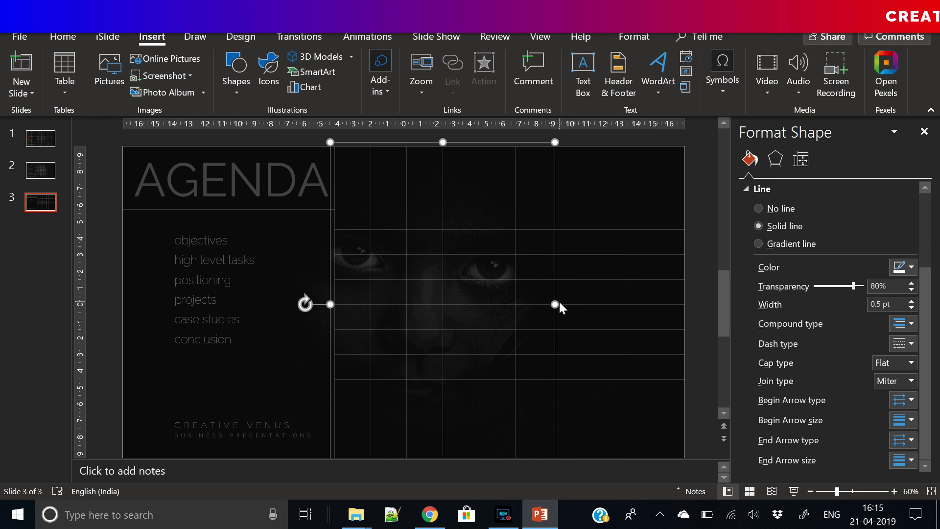
{"action": "left_click_drag", "start_coordinate": [555, 304], "coordinate": [497, 304]}
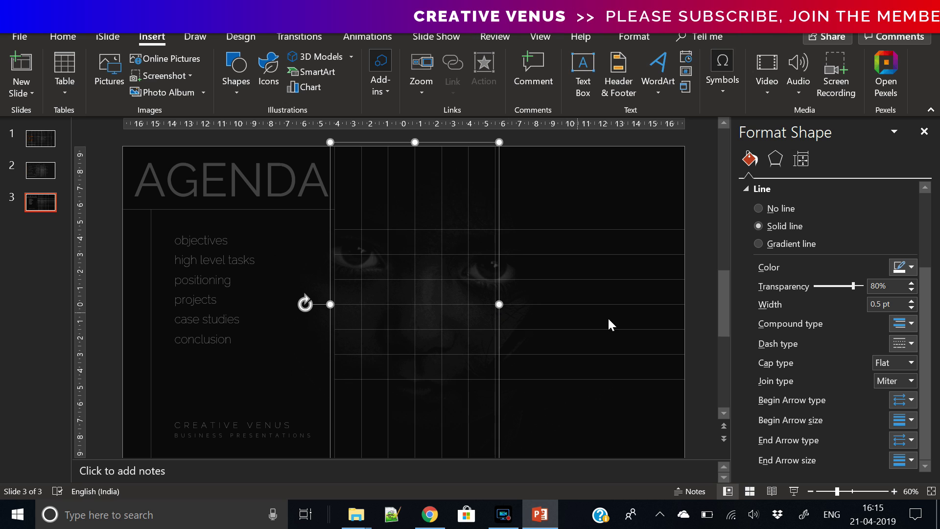
{"action": "left_click", "coordinate": [694, 351]}
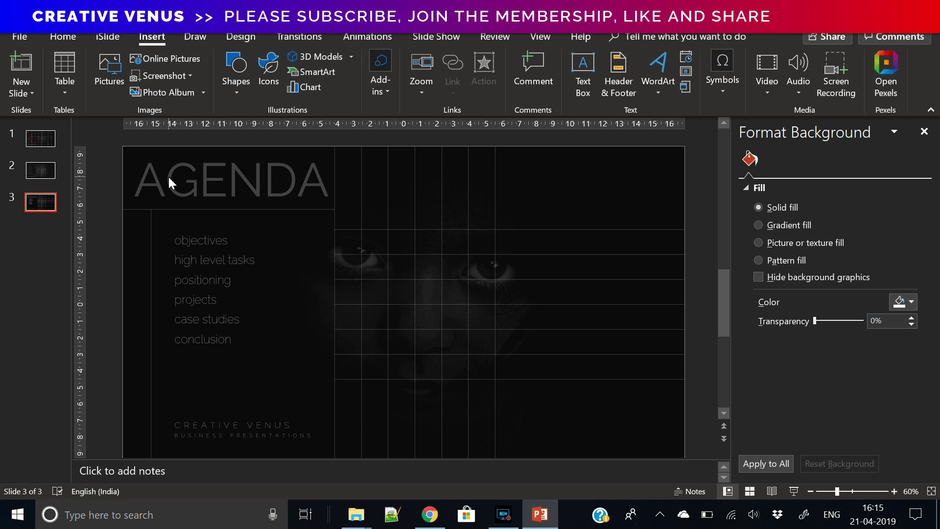
{"action": "left_click", "coordinate": [237, 96]}
Step: Draw a small blue square in a grid cell and remove its outline
{"action": "left_click", "coordinate": [273, 121]}
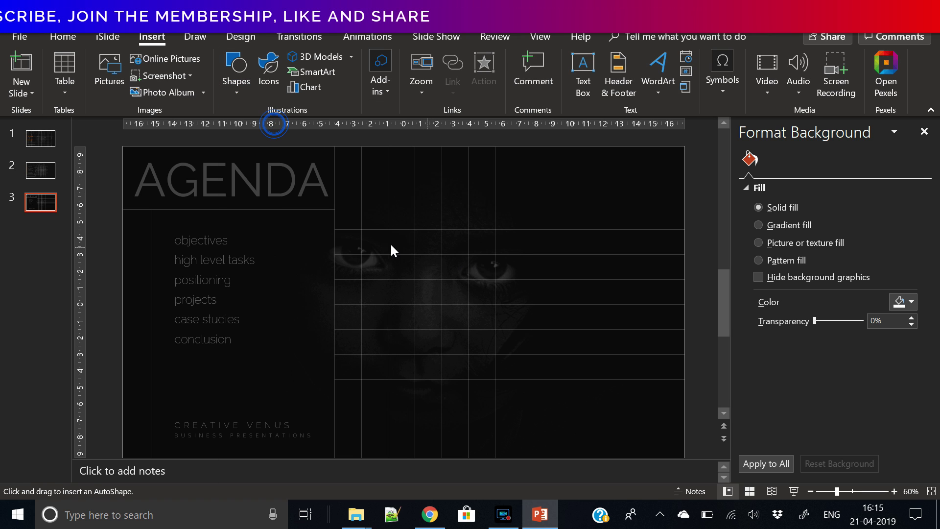
{"action": "mouse_move", "coordinate": [334, 230]}
{"action": "left_mouse_down"}
{"action": "mouse_move", "coordinate": [361, 258]}
{"action": "mouse_move", "coordinate": [339, 242]}
{"action": "mouse_move", "coordinate": [345, 230]}
{"action": "left_mouse_up"}
{"action": "left_click", "coordinate": [775, 399]}
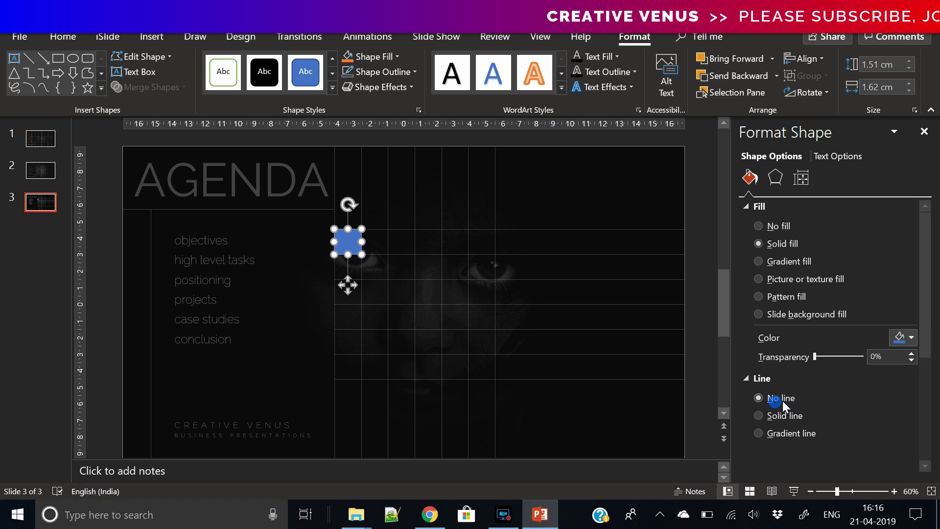
{"action": "left_click", "coordinate": [894, 492]}
{"action": "left_click", "coordinate": [894, 491]}
Step: Copy the blue square and place copies in grid cells to the lower right and upper right
{"action": "left_click", "coordinate": [911, 492]}
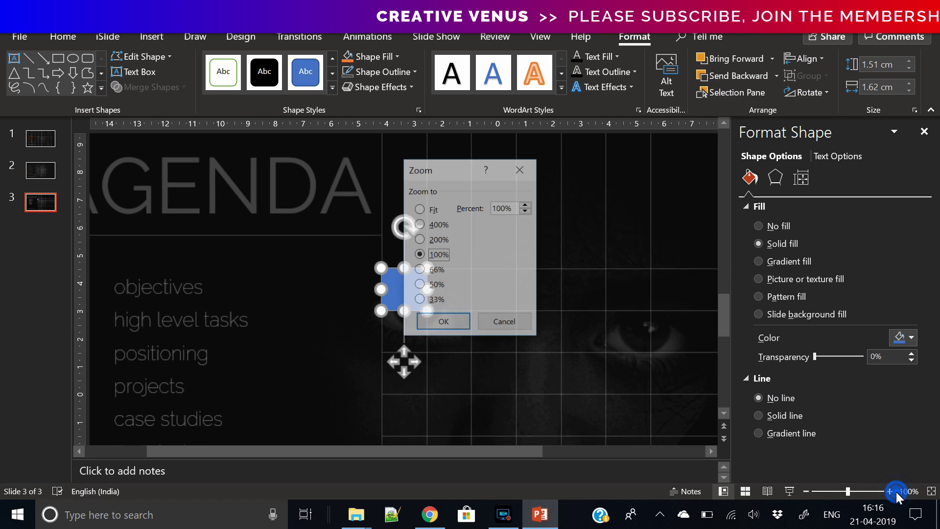
{"action": "left_click", "coordinate": [447, 323]}
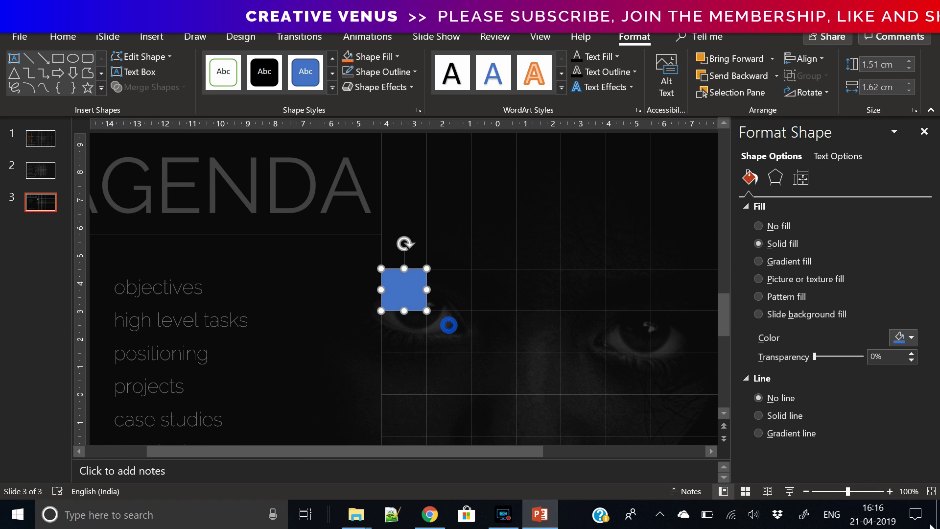
{"action": "left_click", "coordinate": [890, 491]}
{"action": "left_click", "coordinate": [890, 492]}
{"action": "left_click", "coordinate": [890, 491]}
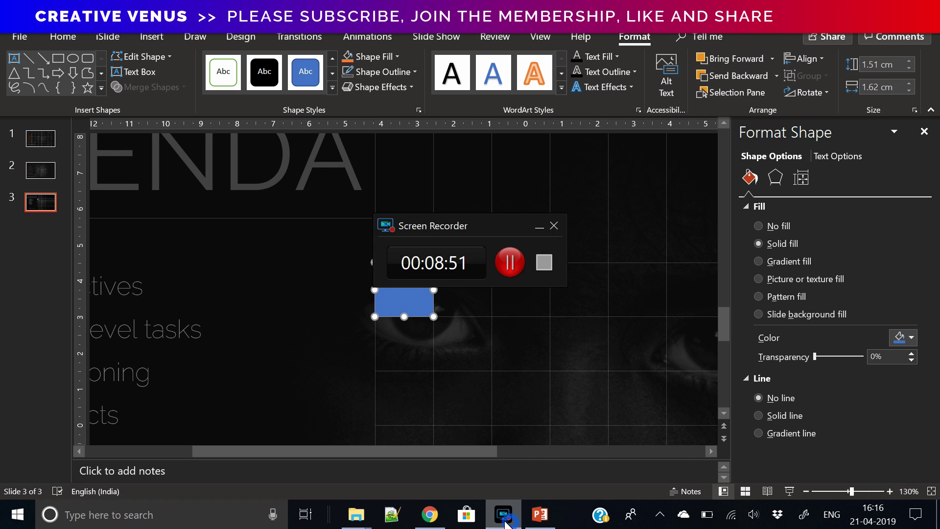
{"action": "left_click", "coordinate": [412, 289]}
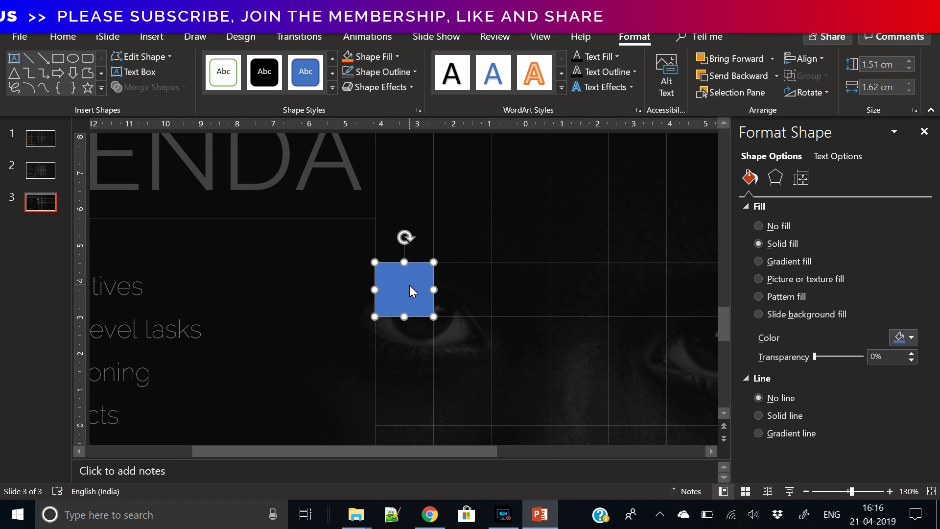
{"action": "key", "text": "ctrl+c"}
{"action": "key", "text": "ctrl+v"}
{"action": "left_click_drag", "start_coordinate": [410, 289], "coordinate": [509, 383]}
{"action": "left_click", "coordinate": [806, 492]}
{"action": "left_click", "coordinate": [806, 491]}
{"action": "left_click", "coordinate": [806, 491]}
{"action": "left_click", "coordinate": [806, 491]}
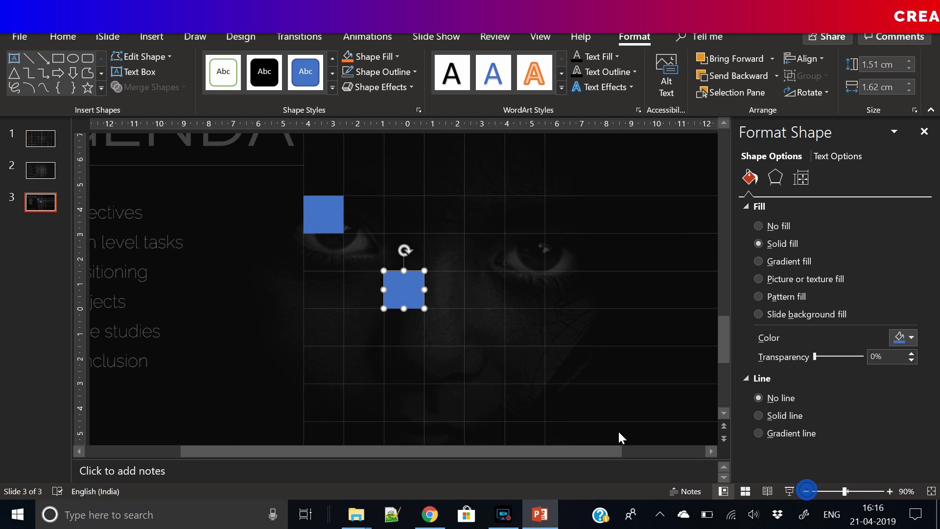
{"action": "left_click_drag", "start_coordinate": [403, 293], "coordinate": [525, 363]}
Step: Paste another copy of the square into the lower-left grid cell
{"action": "left_click", "coordinate": [890, 491]}
{"action": "left_click", "coordinate": [890, 491]}
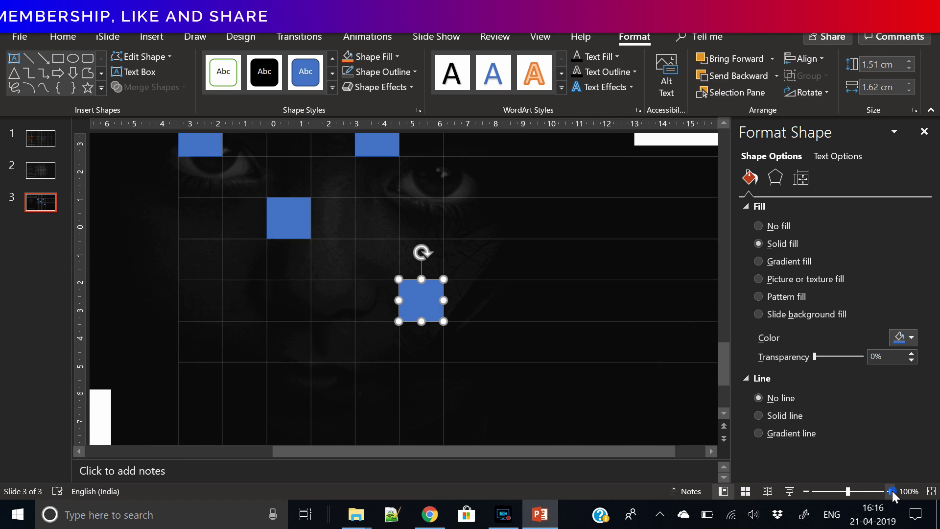
{"action": "left_click", "coordinate": [890, 491]}
{"action": "left_click", "coordinate": [890, 491]}
{"action": "left_click", "coordinate": [890, 491]}
{"action": "left_click", "coordinate": [890, 491]}
{"action": "left_click", "coordinate": [890, 491]}
{"action": "left_click", "coordinate": [889, 491]}
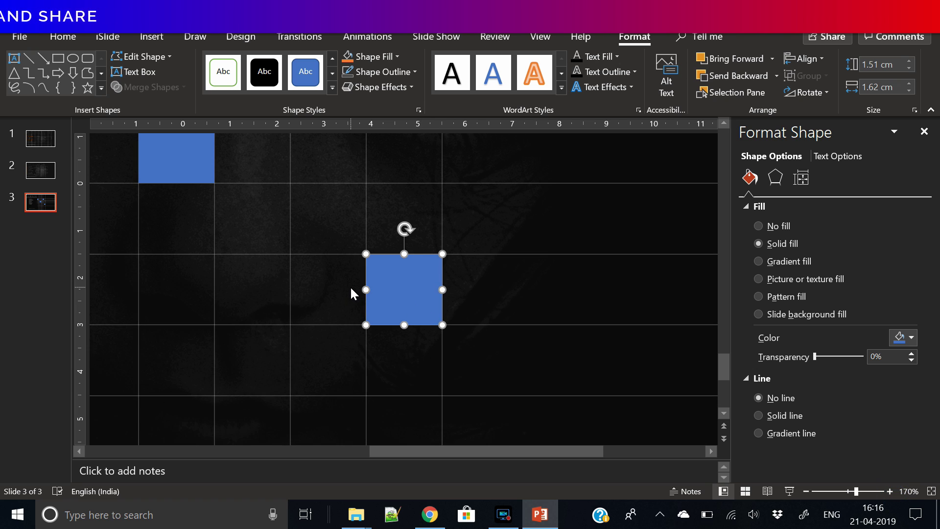
{"action": "key", "text": "ctrl+v"}
{"action": "left_click_drag", "start_coordinate": [384, 296], "coordinate": [136, 367]}
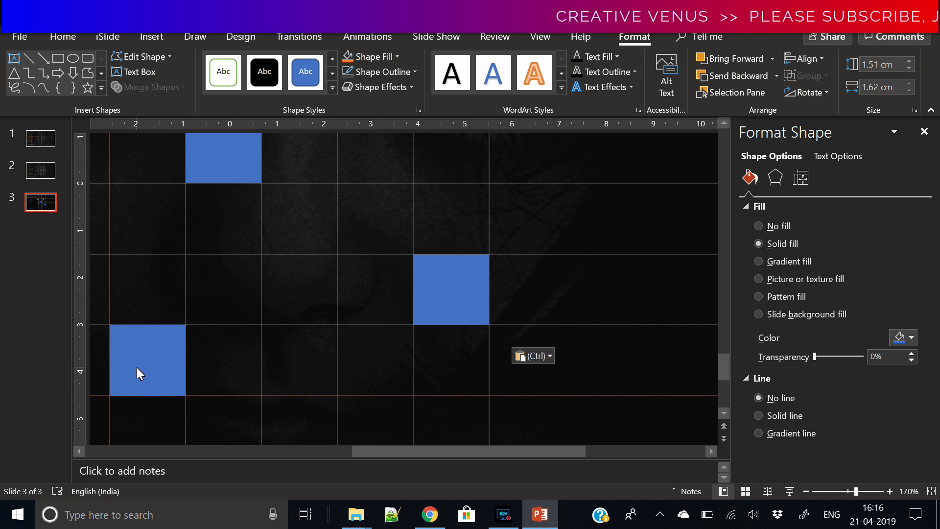
{"action": "left_click", "coordinate": [806, 492]}
{"action": "left_click", "coordinate": [806, 492]}
{"action": "left_click", "coordinate": [805, 491]}
{"action": "left_click", "coordinate": [806, 491]}
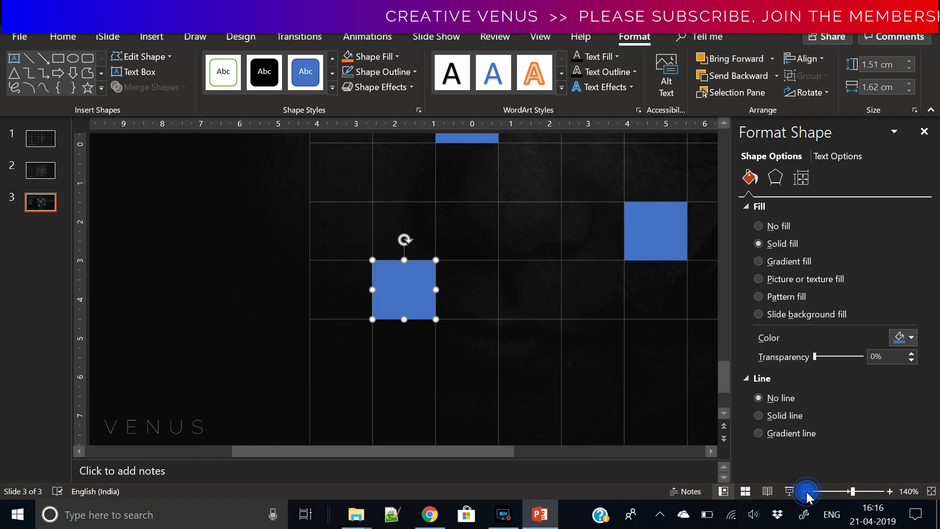
{"action": "left_click", "coordinate": [806, 491]}
{"action": "left_click", "coordinate": [806, 491]}
{"action": "left_click", "coordinate": [806, 491]}
{"action": "left_click", "coordinate": [806, 491]}
{"action": "left_click", "coordinate": [805, 491]}
{"action": "left_click", "coordinate": [805, 492]}
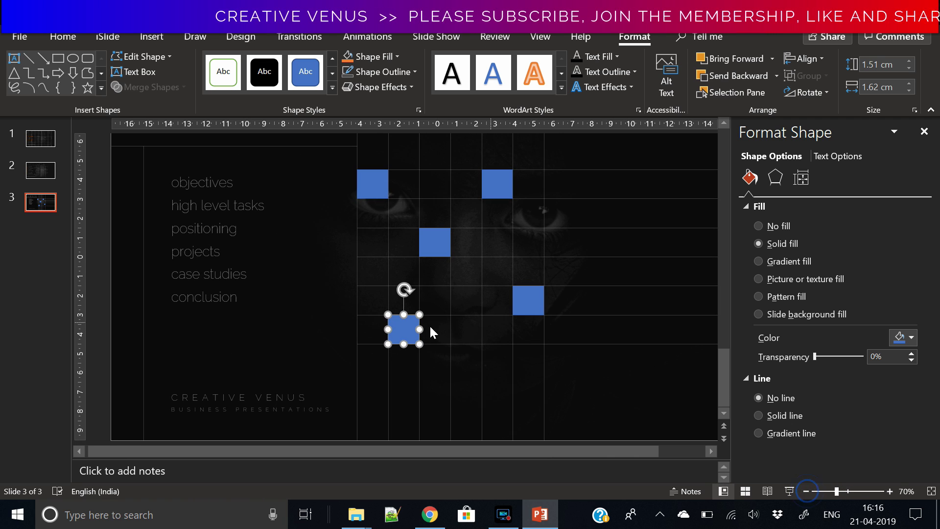
Step: Paste three more copies into empty grid cells, giving eight 1.51 × 1.62 cm squares
{"action": "key", "text": "ctrl+v"}
{"action": "left_click_drag", "start_coordinate": [409, 338], "coordinate": [380, 277]}
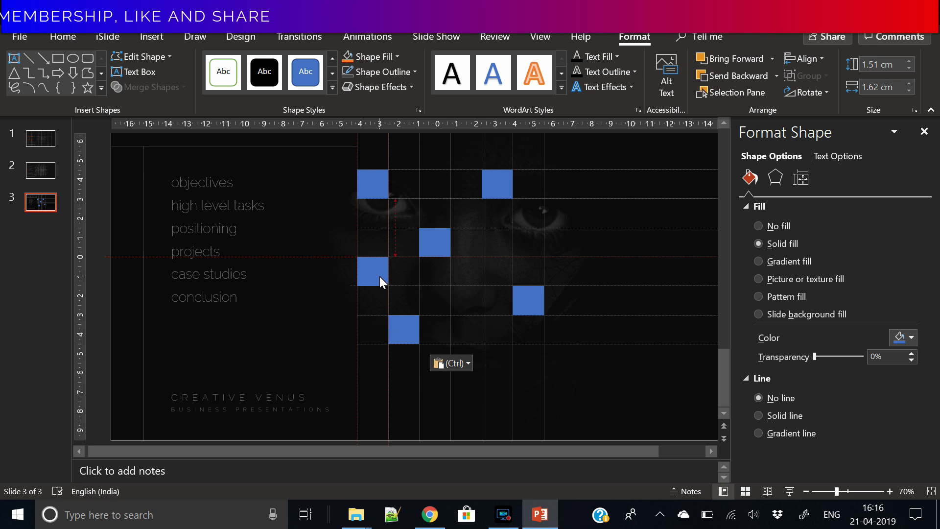
{"action": "key", "text": "ctrl+v"}
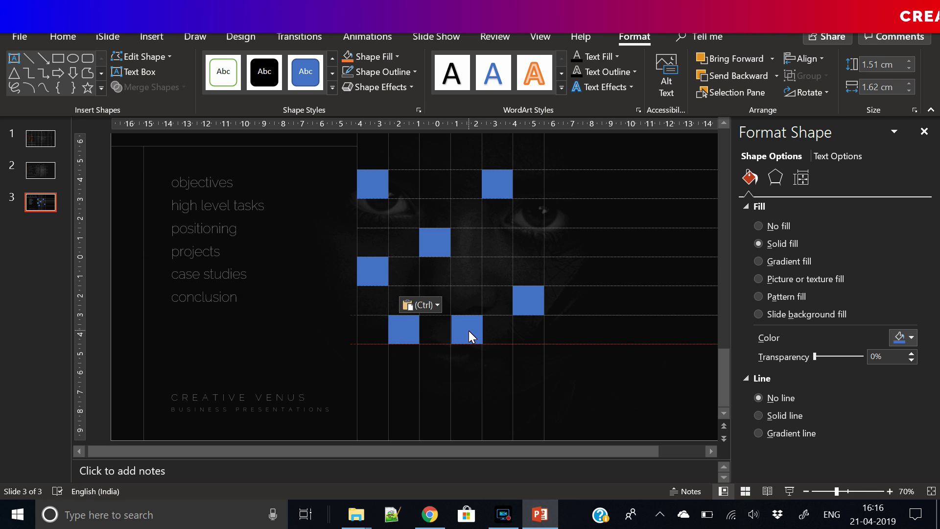
{"action": "left_click_drag", "start_coordinate": [468, 331], "coordinate": [466, 331]}
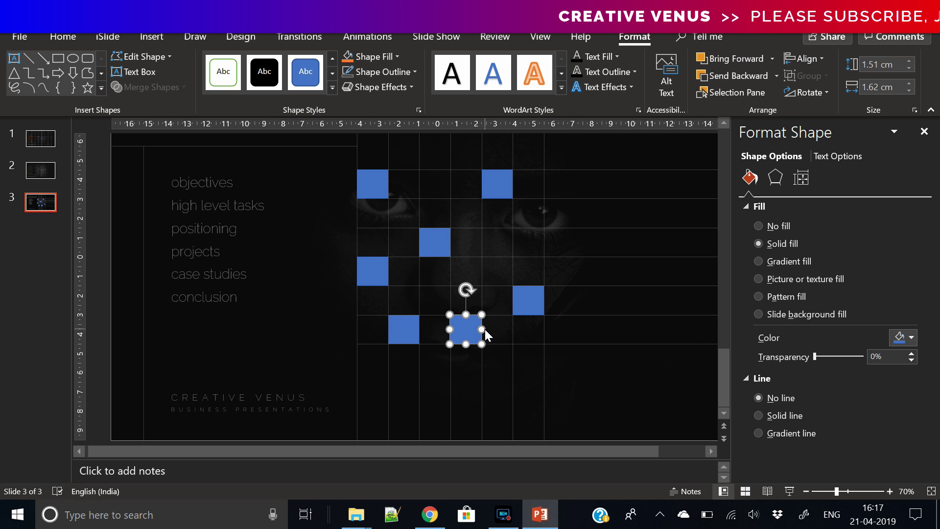
{"action": "key", "text": "ctrl+v"}
{"action": "left_click_drag", "start_coordinate": [483, 327], "coordinate": [497, 242]}
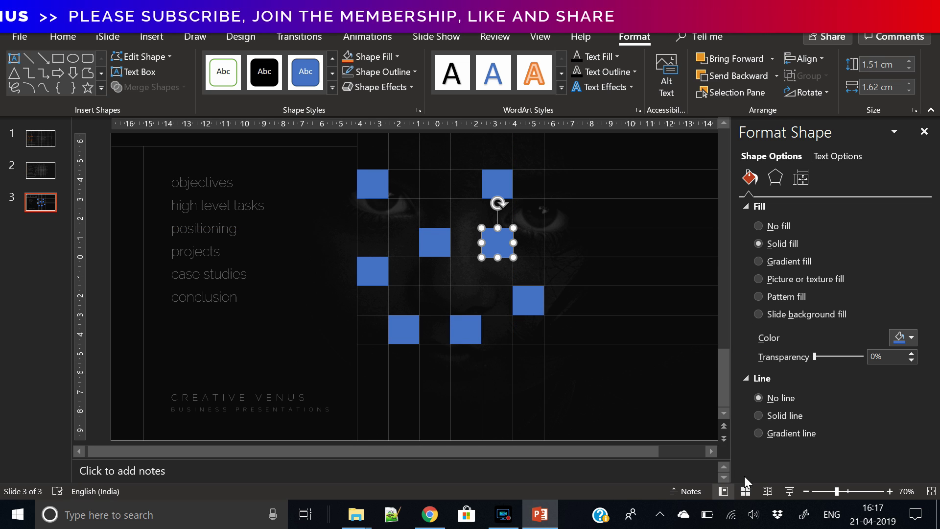
Step: Select the blue squares scattered across the grid together
{"action": "left_click", "coordinate": [806, 491]}
{"action": "left_click", "coordinate": [806, 491]}
{"action": "left_click", "coordinate": [668, 386]}
{"action": "left_click", "coordinate": [360, 246]}
{"action": "left_click", "coordinate": [450, 242], "text": "shift"}
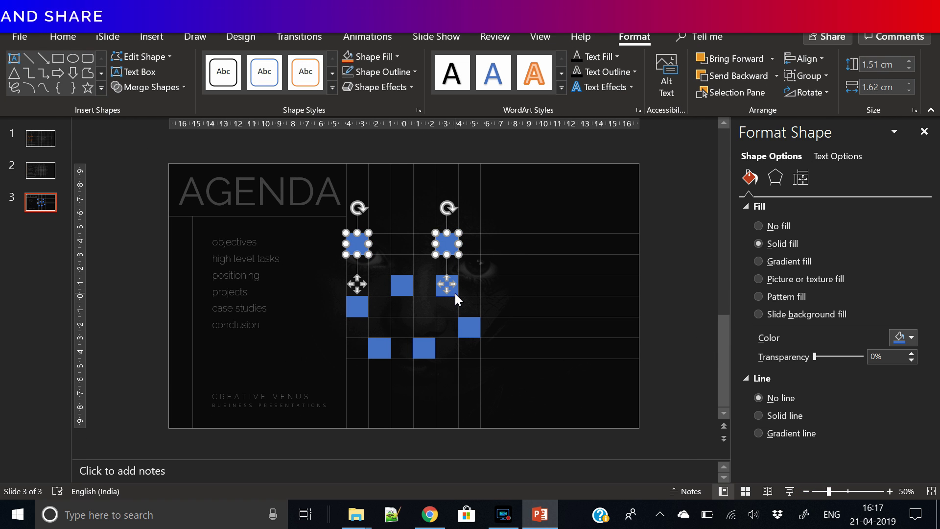
{"action": "left_click", "coordinate": [454, 293], "text": "shift"}
{"action": "left_click", "coordinate": [405, 290], "text": "shift"}
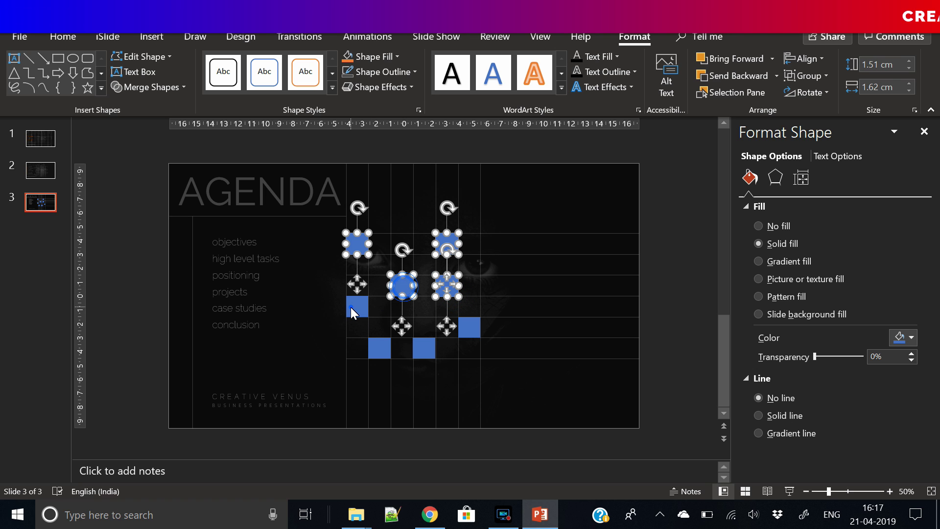
{"action": "left_click", "coordinate": [427, 351], "text": "shift"}
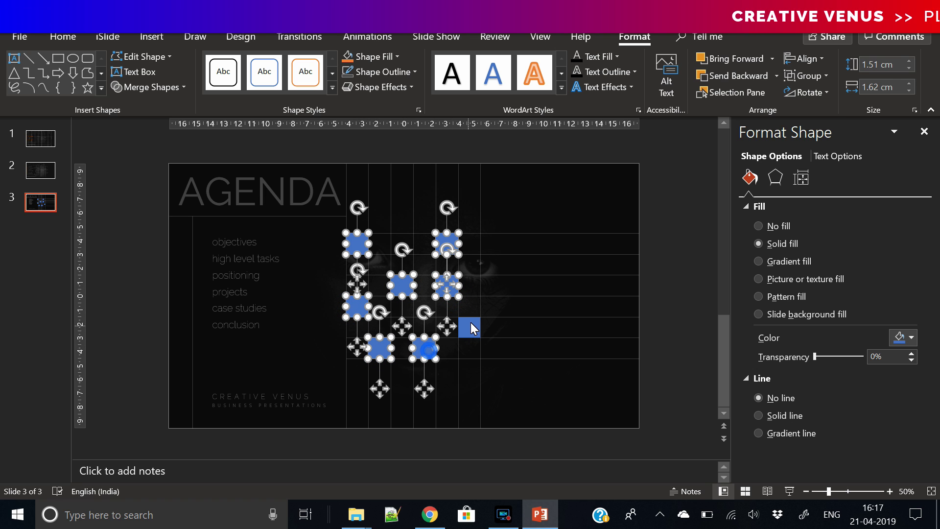
{"action": "left_click", "coordinate": [471, 323], "text": "shift"}
Step: Fill the selected squares with white at 80% transparency, then deselect them
{"action": "left_click", "coordinate": [900, 338]}
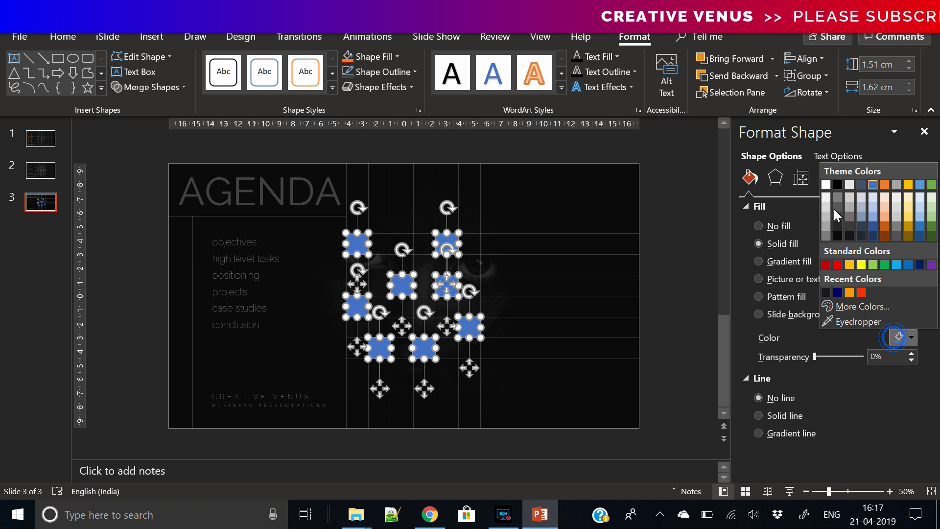
{"action": "left_click", "coordinate": [826, 185]}
{"action": "left_click_drag", "start_coordinate": [814, 357], "coordinate": [857, 354]}
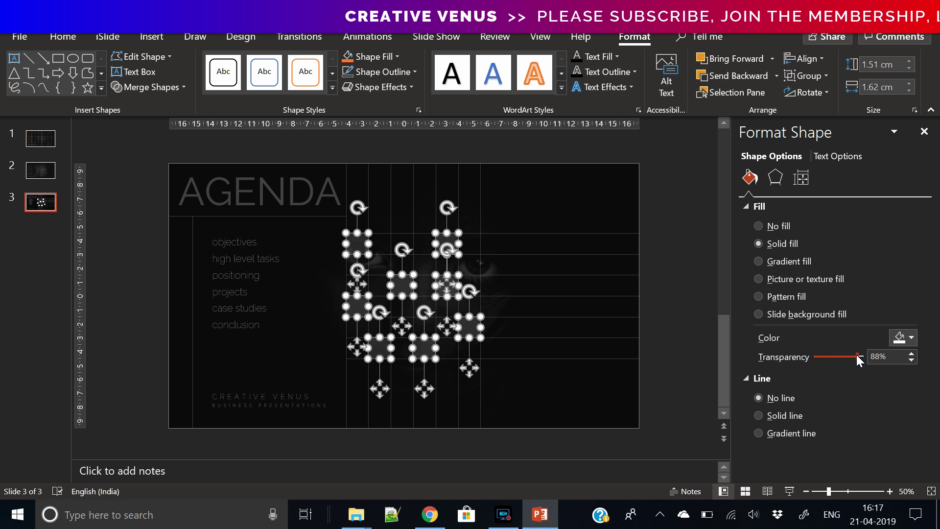
{"action": "left_click", "coordinate": [911, 361]}
{"action": "left_click", "coordinate": [911, 361]}
{"action": "left_click", "coordinate": [911, 361]}
{"action": "left_click", "coordinate": [911, 360]}
{"action": "left_click", "coordinate": [911, 361]}
{"action": "left_click", "coordinate": [912, 361]}
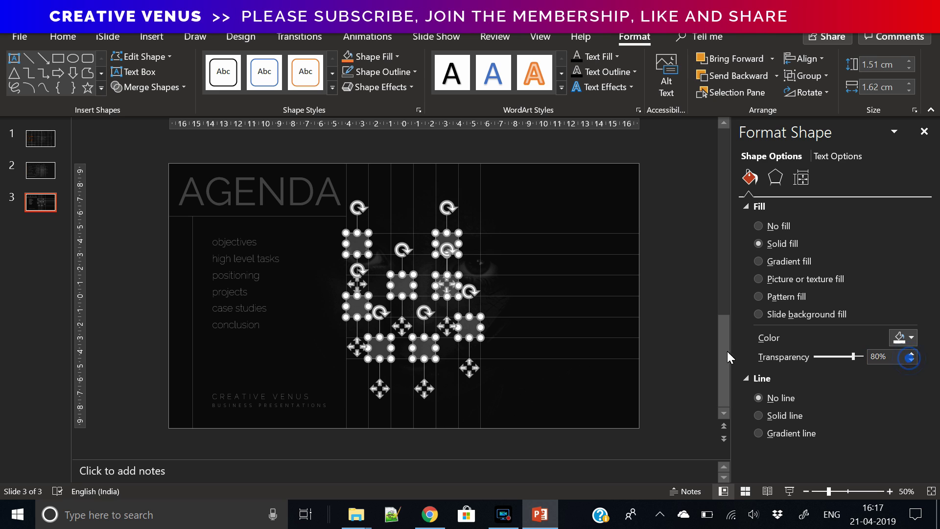
{"action": "left_click", "coordinate": [674, 347]}
{"action": "left_click", "coordinate": [683, 295]}
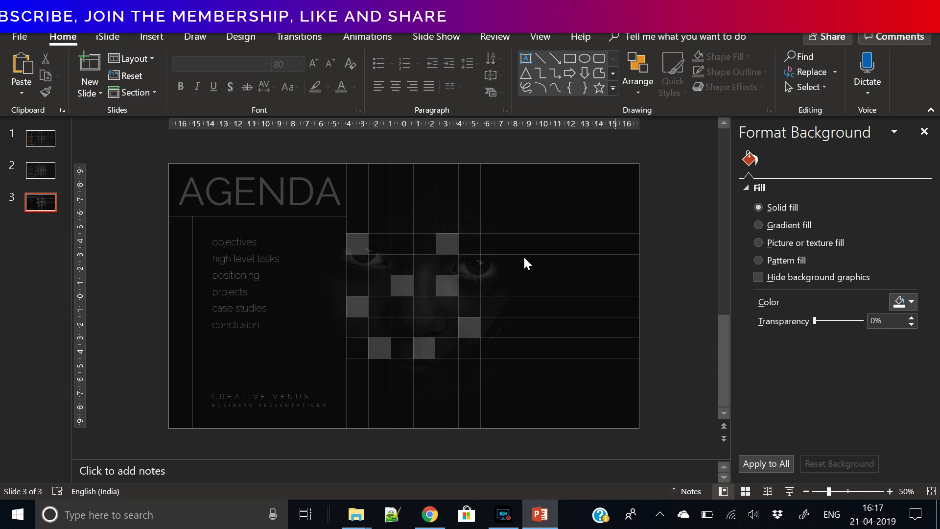
Step: Shorten the grid group's vertical lines so they start at the top grid row
{"action": "left_click", "coordinate": [479, 199]}
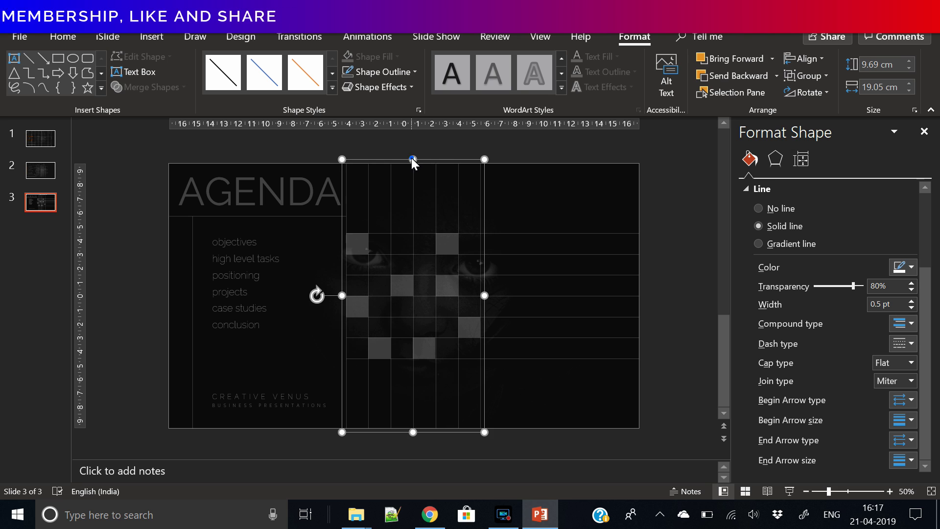
{"action": "left_click_drag", "start_coordinate": [411, 159], "coordinate": [412, 235]}
{"action": "left_click", "coordinate": [664, 324]}
Step: Show the Animation Pane, close Format Background, and return to slide 3's AGENDA title
{"action": "left_click", "coordinate": [367, 37]}
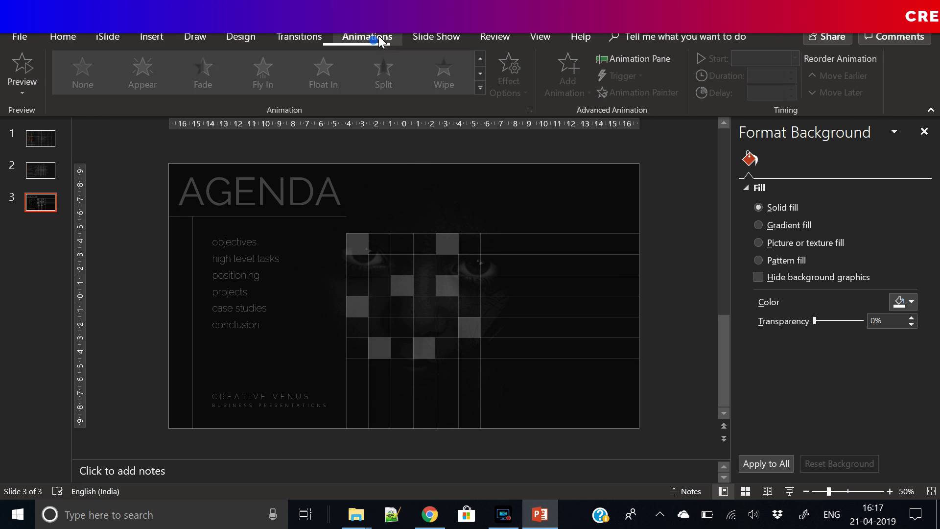
{"action": "left_click", "coordinate": [621, 62]}
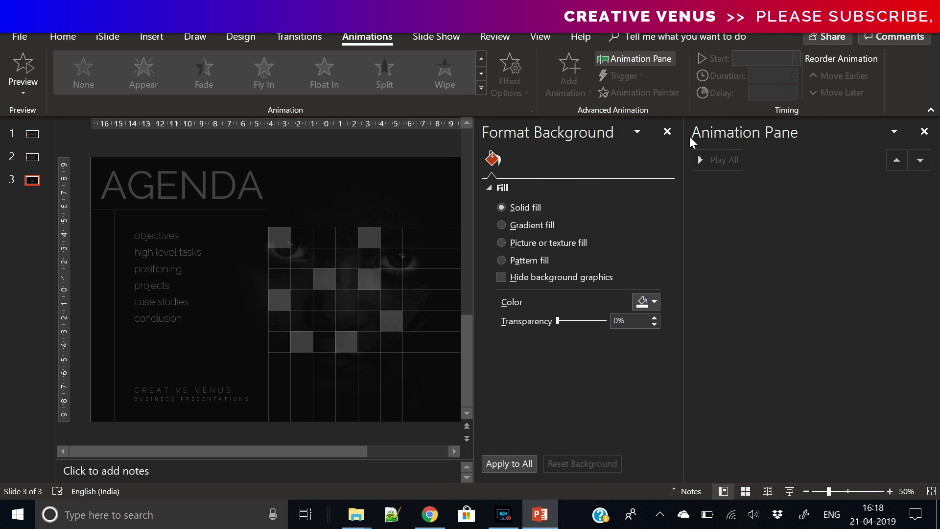
{"action": "left_click", "coordinate": [671, 135]}
{"action": "key", "text": "Page_Up"}
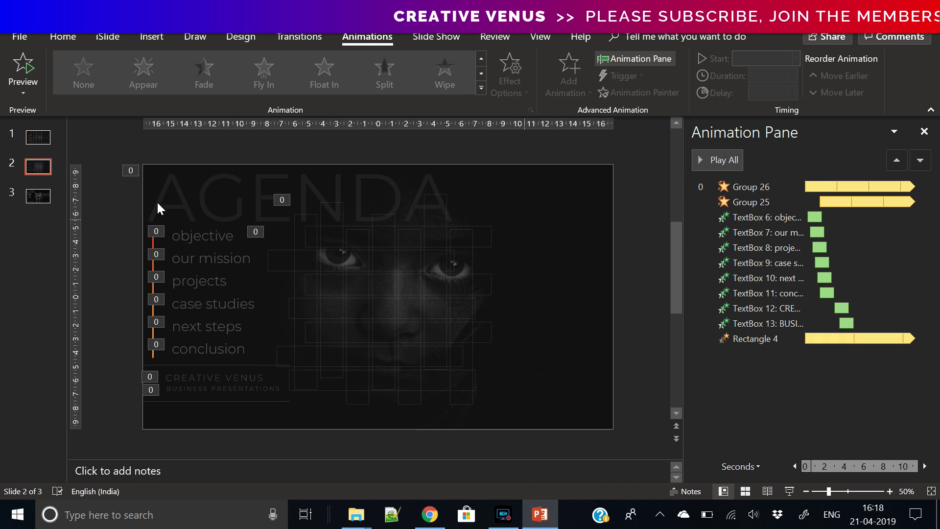
{"action": "left_click", "coordinate": [39, 196]}
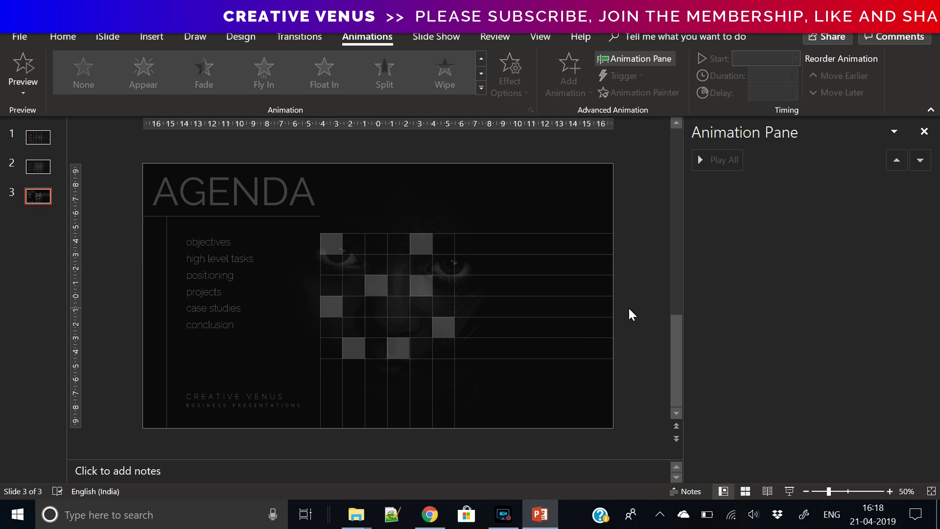
{"action": "left_click", "coordinate": [891, 491]}
{"action": "left_click", "coordinate": [907, 507]}
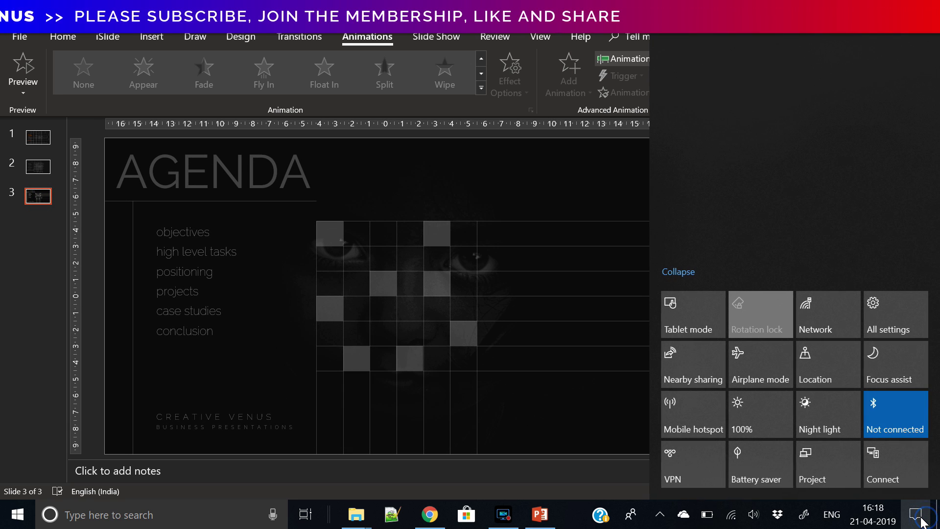
{"action": "left_click", "coordinate": [520, 459]}
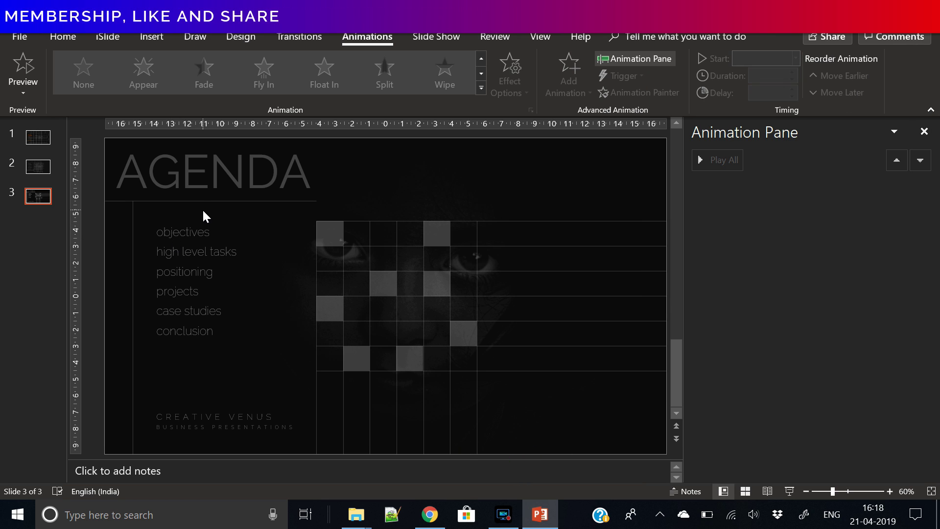
{"action": "left_click", "coordinate": [203, 194]}
Step: Give the AGENDA title a Fly In entrance from the left
{"action": "left_click", "coordinate": [421, 201]}
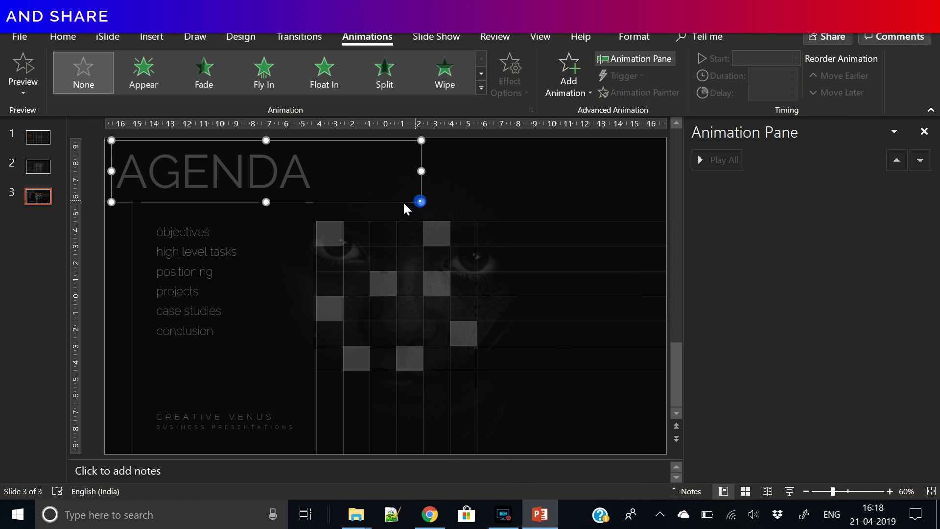
{"action": "left_click", "coordinate": [277, 88]}
{"action": "left_click", "coordinate": [520, 93]}
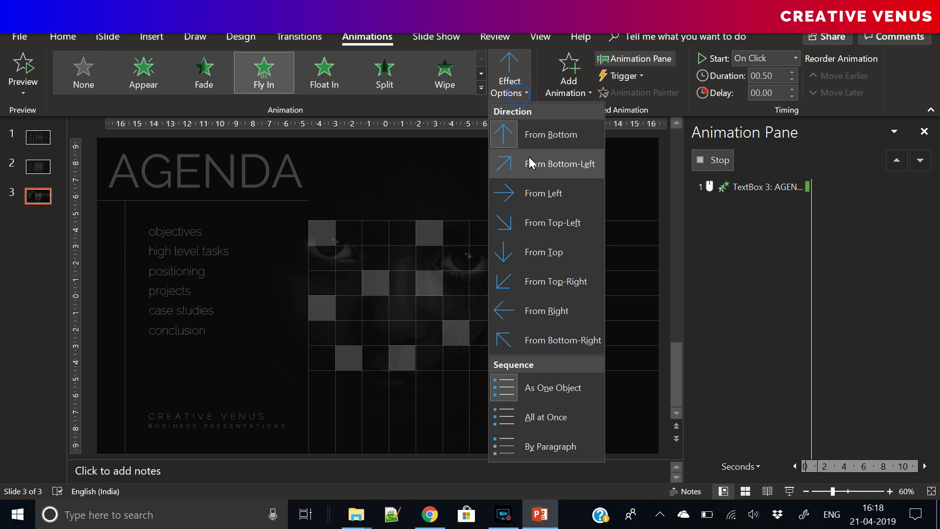
{"action": "left_click", "coordinate": [532, 196]}
Step: Apply Fly In to the six agenda items, objectives through conclusion
{"action": "left_click", "coordinate": [192, 227]}
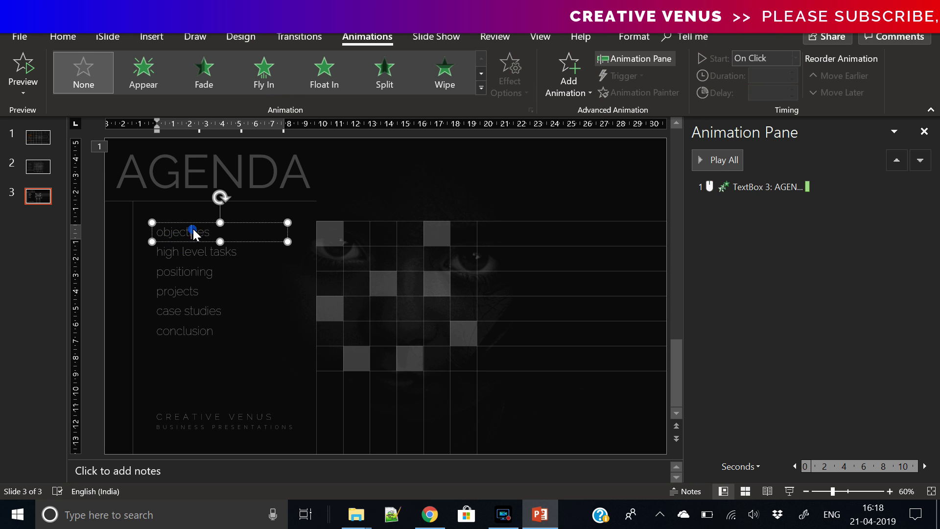
{"action": "left_click", "coordinate": [201, 222]}
{"action": "left_click", "coordinate": [198, 247], "text": "shift"}
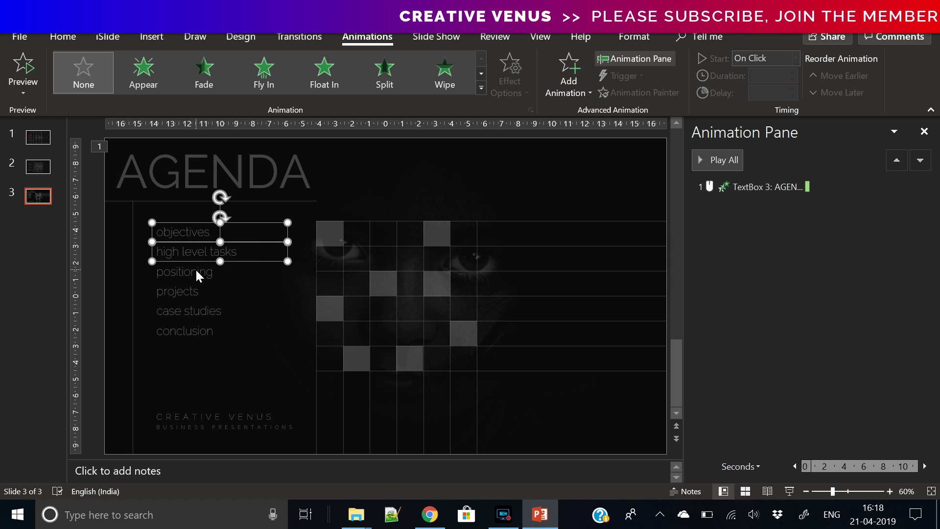
{"action": "left_click", "coordinate": [196, 271], "text": "shift"}
{"action": "left_click", "coordinate": [190, 290], "text": "shift"}
{"action": "left_click", "coordinate": [194, 307], "text": "shift"}
{"action": "left_click", "coordinate": [191, 332], "text": "shift"}
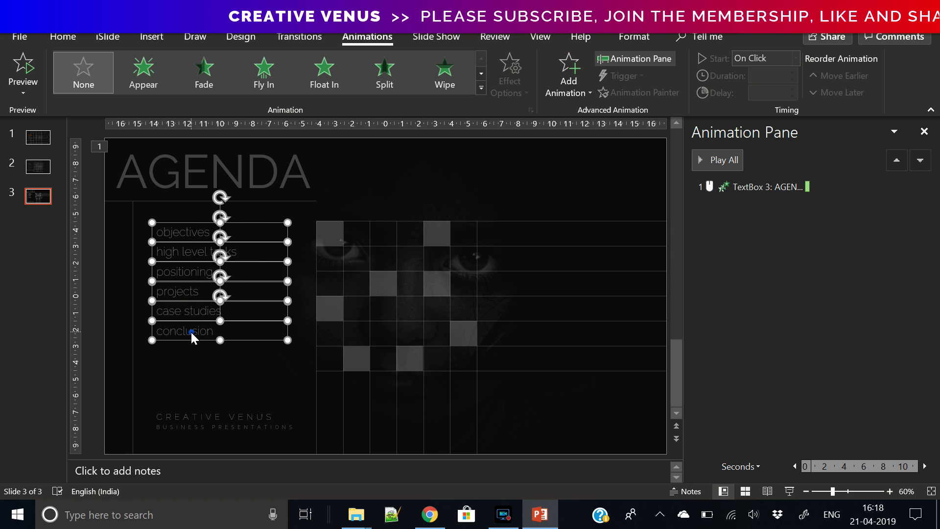
{"action": "left_click", "coordinate": [265, 71]}
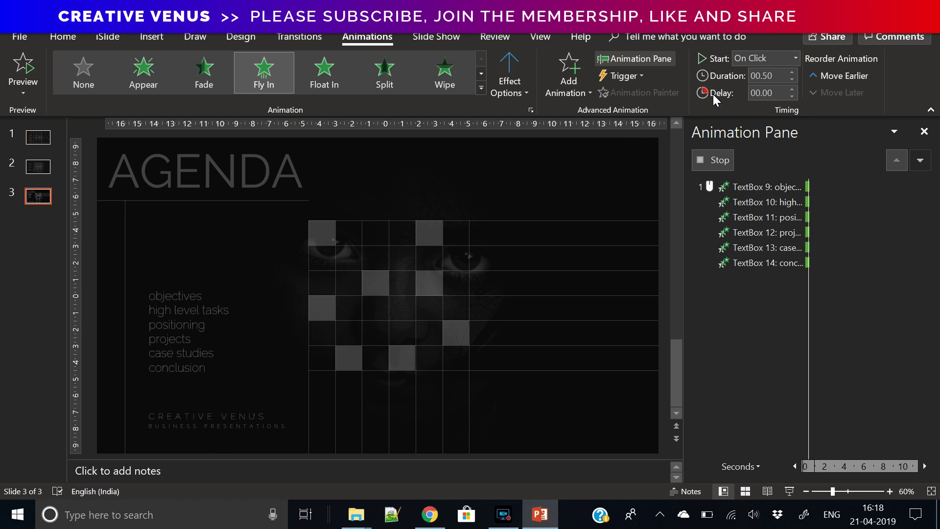
Step: Apply Fly In to the CREATIVE VENUS and BUSINESS PRESENTATIONS footer lines
{"action": "left_click", "coordinate": [183, 415]}
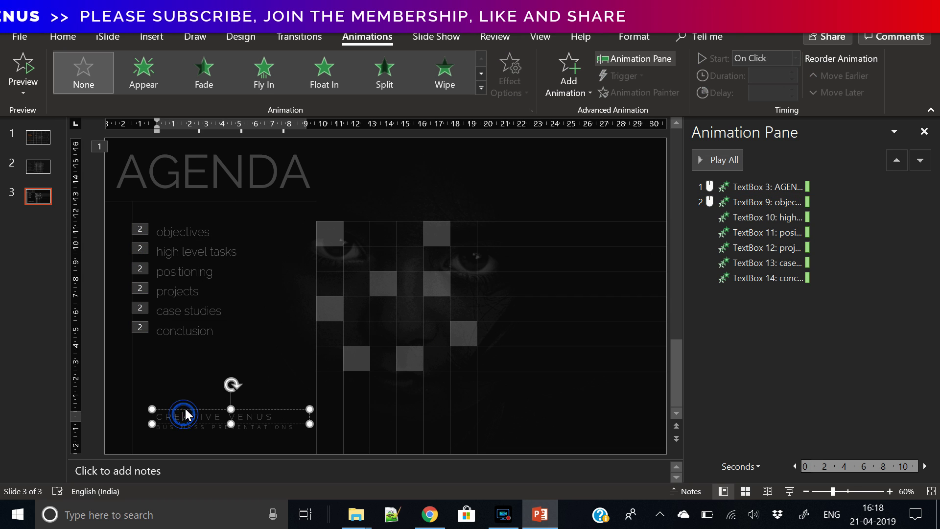
{"action": "left_click", "coordinate": [186, 429], "text": "shift"}
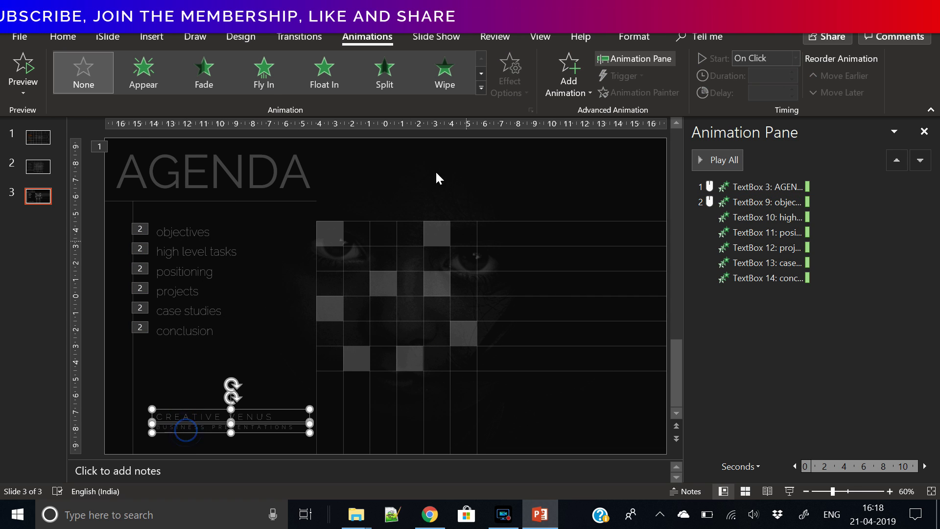
{"action": "left_click", "coordinate": [267, 87]}
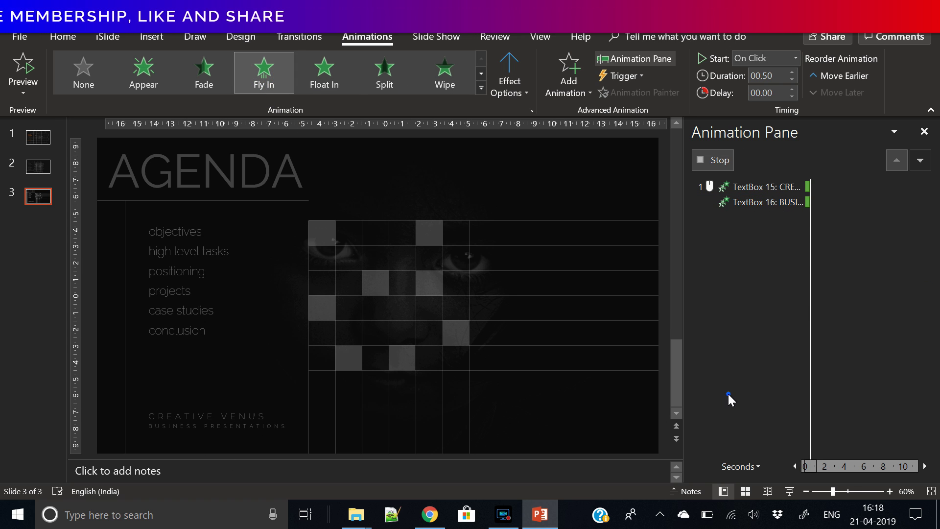
Step: Select all nine Fly In animations and review their Fly In effect settings
{"action": "left_click", "coordinate": [774, 190]}
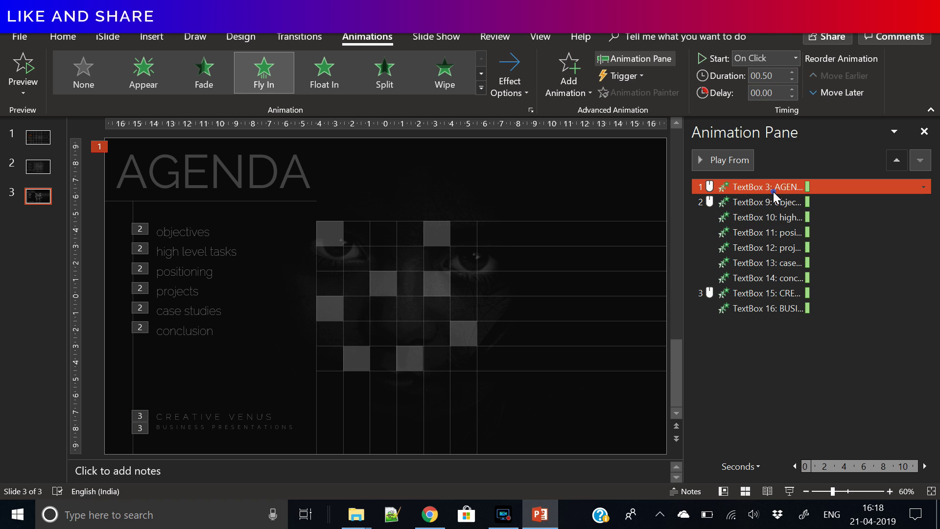
{"action": "left_click", "coordinate": [762, 307], "text": "shift"}
{"action": "right_click", "coordinate": [762, 307]}
{"action": "left_click", "coordinate": [839, 375]}
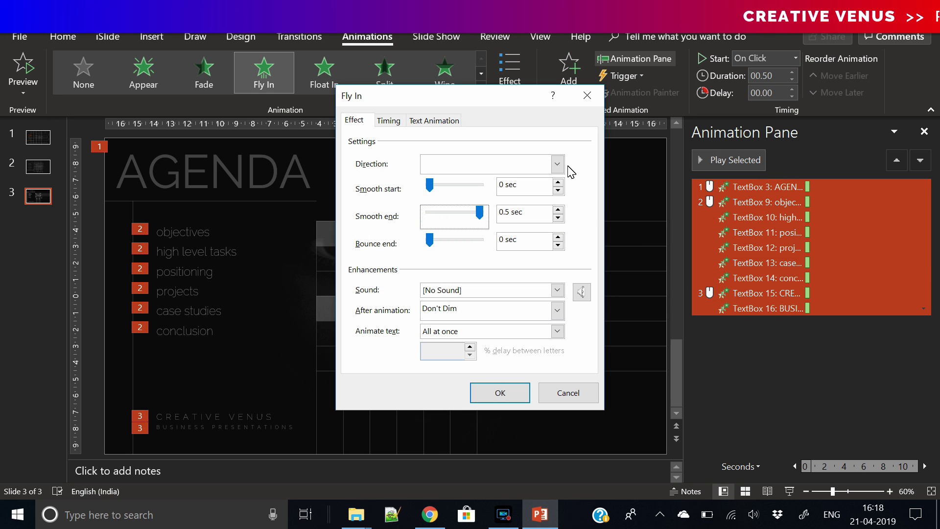
{"action": "left_click", "coordinate": [502, 392]}
{"action": "left_click", "coordinate": [840, 391]}
Step: Set all fly-ins to With Previous, 1.50 s duration, 0.25 s delay, and confirm effect settings
{"action": "left_click", "coordinate": [796, 58]}
{"action": "left_click", "coordinate": [760, 84]}
{"action": "left_click", "coordinate": [793, 72]}
{"action": "left_click", "coordinate": [793, 72]}
{"action": "left_click", "coordinate": [793, 72]}
{"action": "left_click", "coordinate": [792, 72]}
{"action": "left_click", "coordinate": [793, 91]}
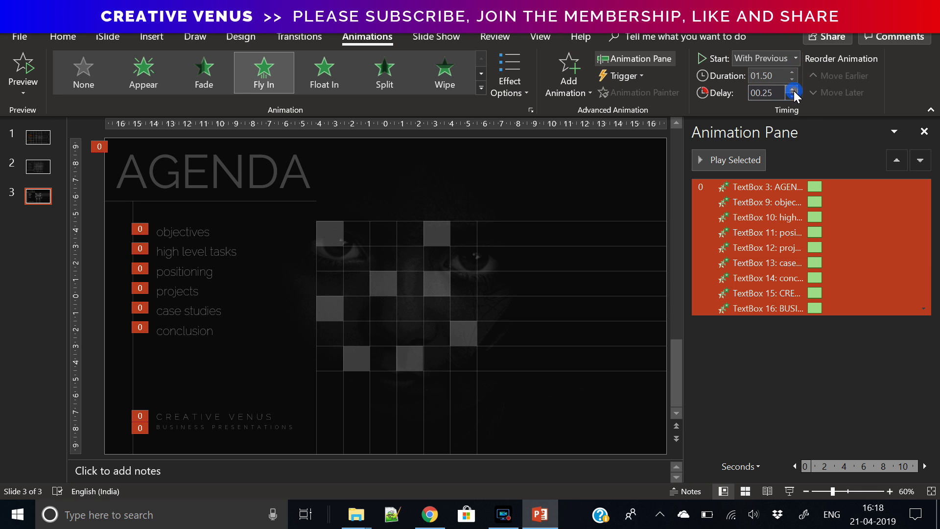
{"action": "right_click", "coordinate": [782, 217]}
{"action": "left_click", "coordinate": [838, 289]}
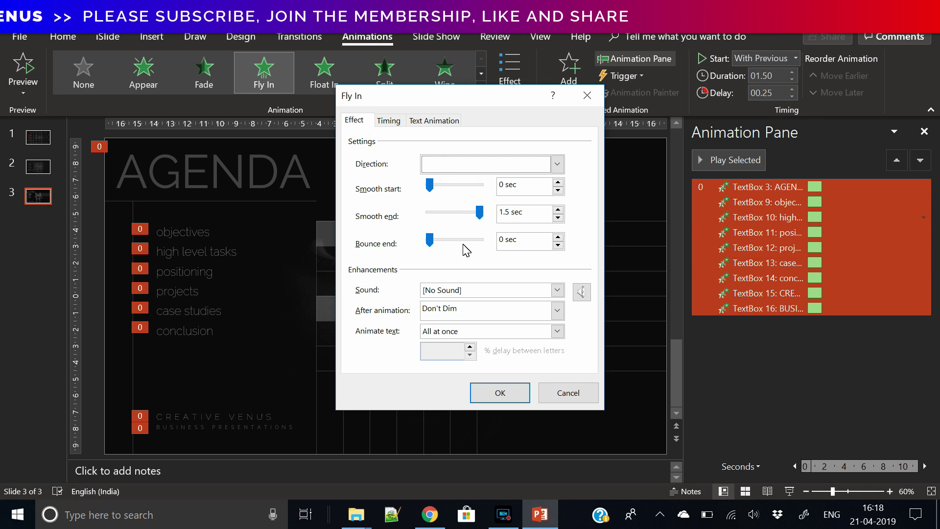
{"action": "left_click", "coordinate": [505, 389]}
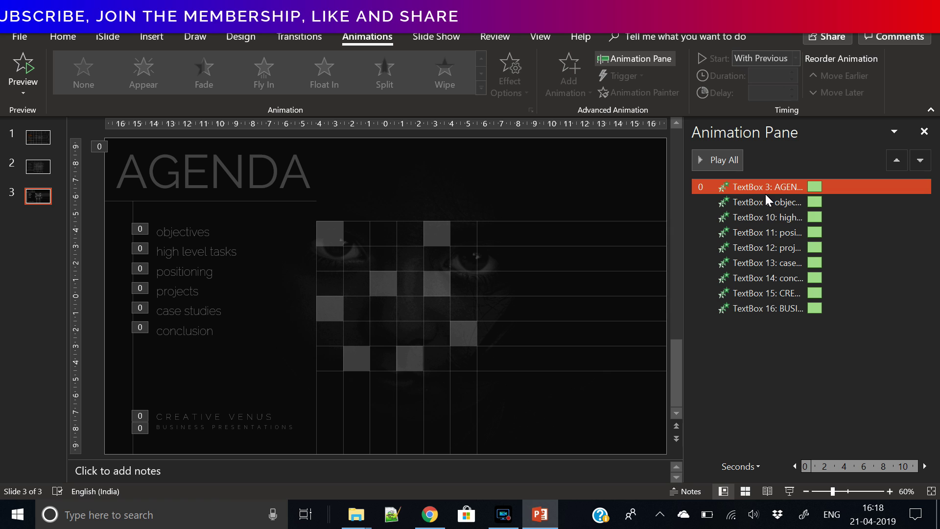
Step: Raise delays by 0.25 s per agenda item, reaching 2 s from positioning onward
{"action": "left_click", "coordinate": [766, 192]}
{"action": "left_click", "coordinate": [797, 207]}
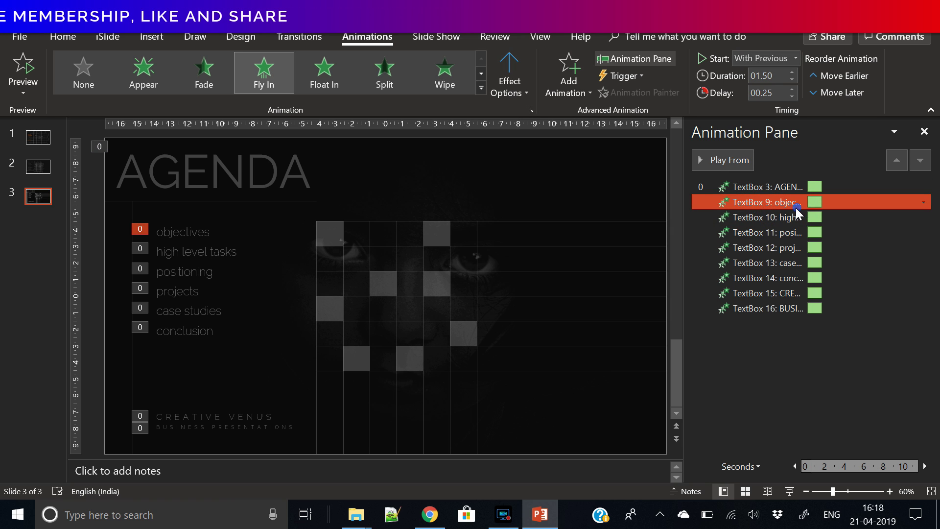
{"action": "left_click", "coordinate": [779, 309], "text": "shift"}
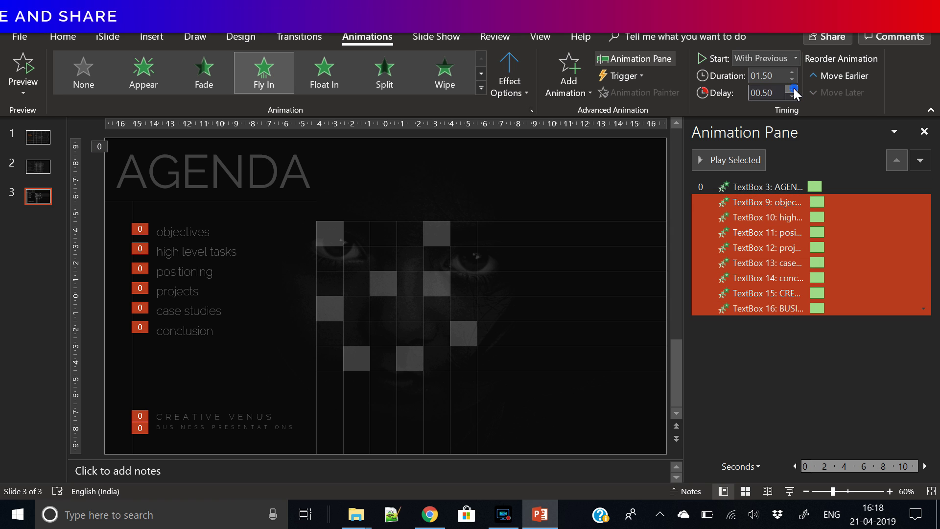
{"action": "left_click", "coordinate": [768, 361]}
{"action": "left_click", "coordinate": [790, 216]}
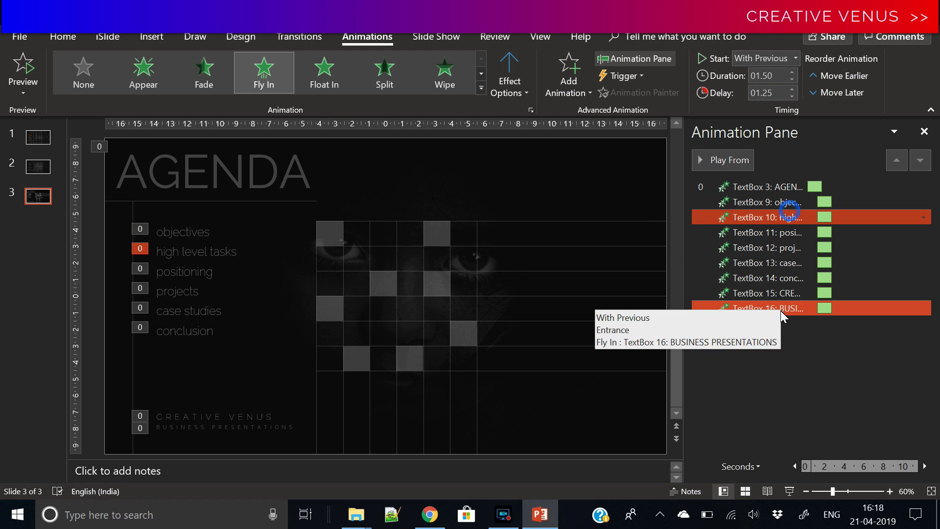
{"action": "left_click", "coordinate": [782, 308], "text": "shift"}
{"action": "left_click", "coordinate": [794, 90]}
{"action": "left_click", "coordinate": [764, 217], "text": "ctrl"}
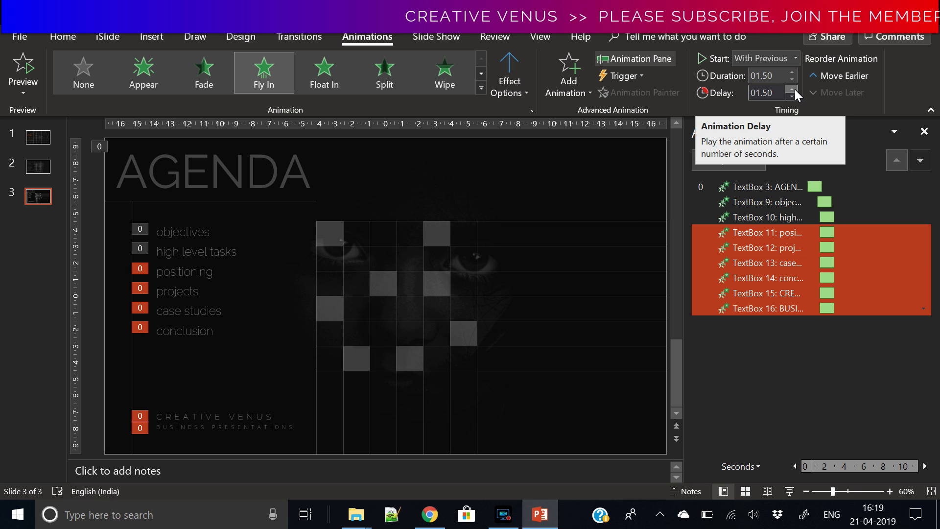
{"action": "left_click", "coordinate": [794, 89]}
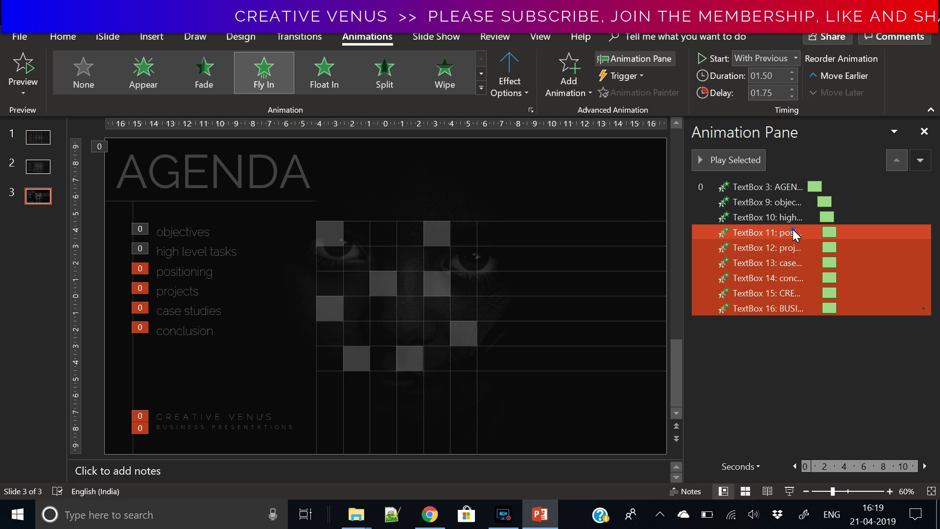
{"action": "left_click", "coordinate": [793, 232], "text": "ctrl"}
{"action": "left_click", "coordinate": [793, 89]}
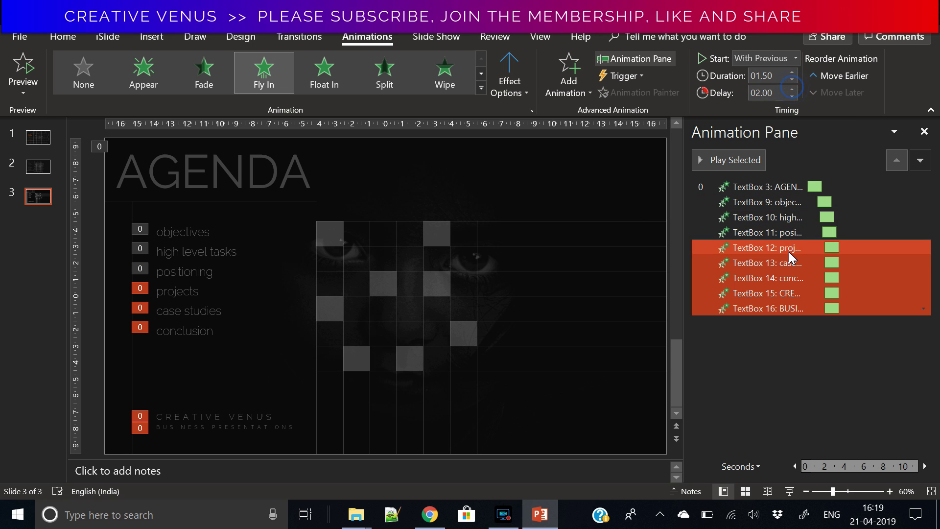
Step: Continue staggering delays through 2.25 and 2.5 s to 3.75 s for the footer, then preview full-screen
{"action": "left_click", "coordinate": [794, 248], "text": "ctrl"}
{"action": "left_click", "coordinate": [793, 89]}
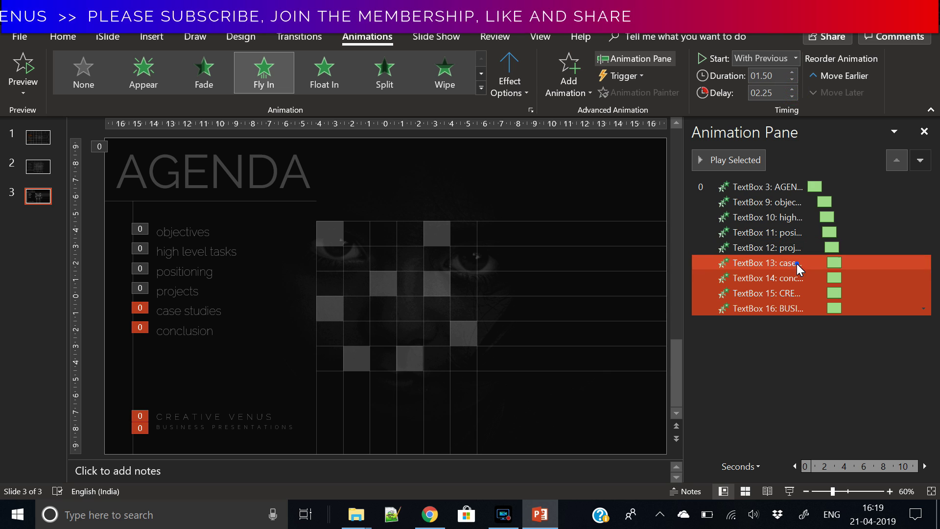
{"action": "left_click", "coordinate": [797, 263], "text": "ctrl"}
{"action": "left_click", "coordinate": [794, 90]}
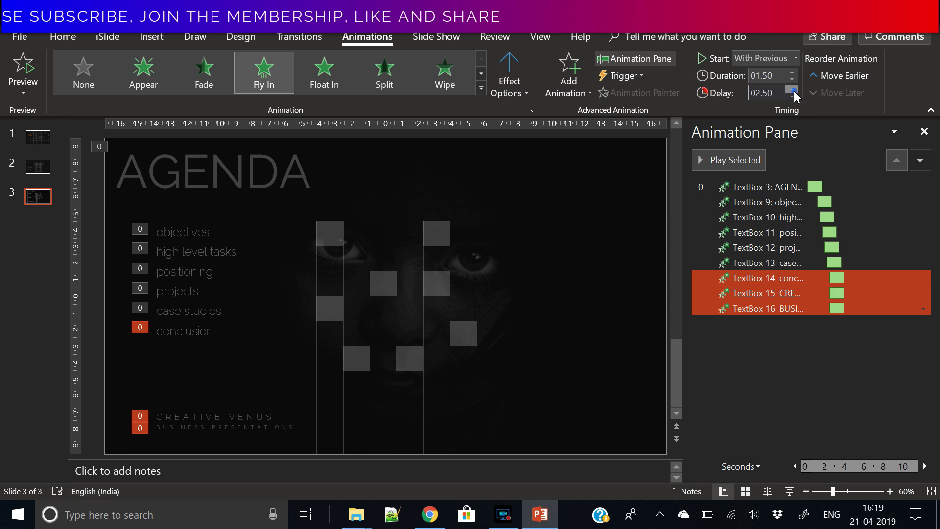
{"action": "left_click", "coordinate": [785, 278], "text": "ctrl"}
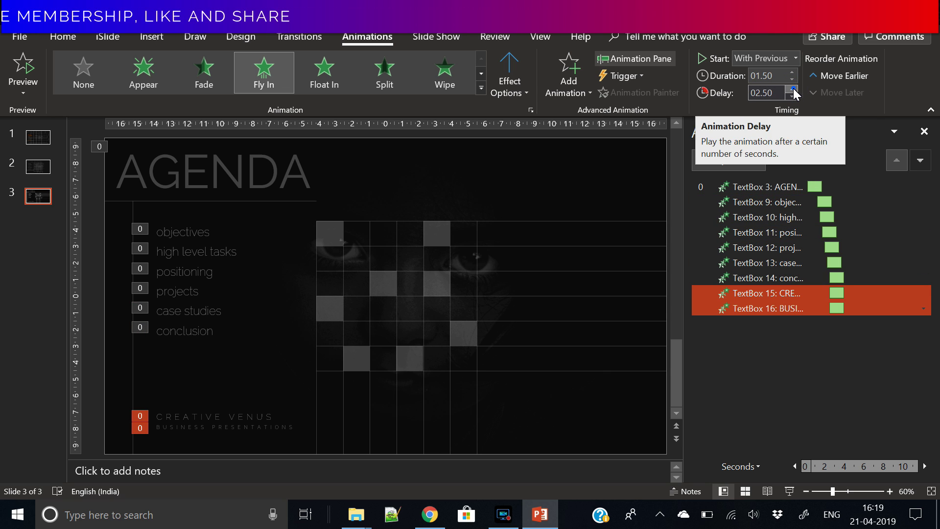
{"action": "left_click", "coordinate": [792, 89]}
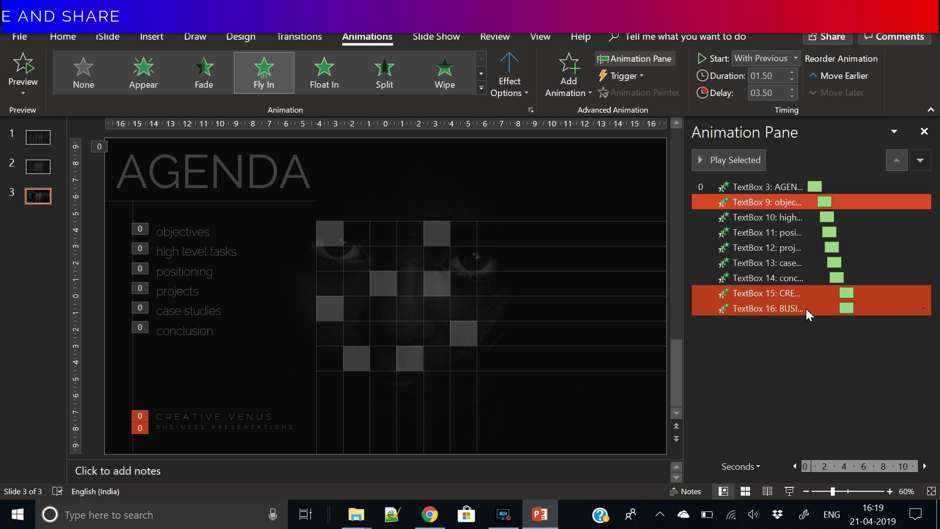
{"action": "left_click", "coordinate": [795, 90]}
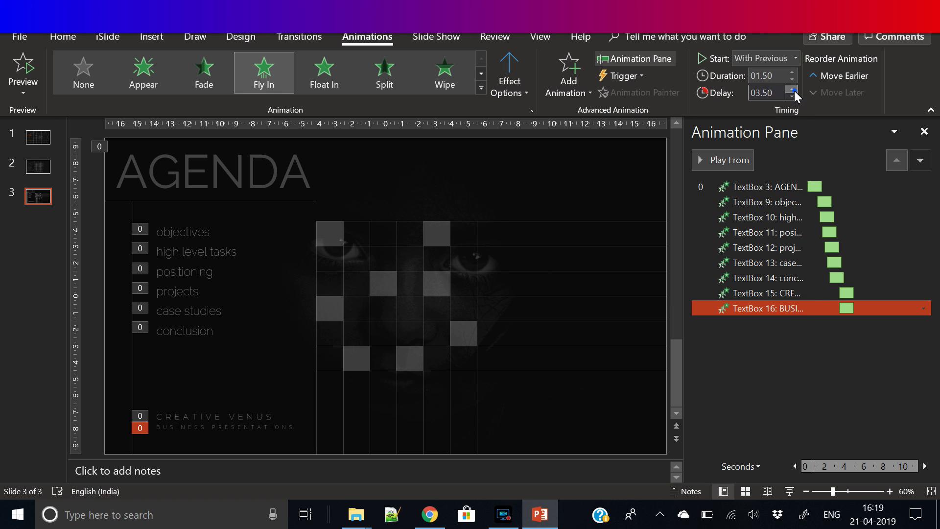
{"action": "left_click", "coordinate": [812, 334]}
{"action": "left_click", "coordinate": [789, 491]}
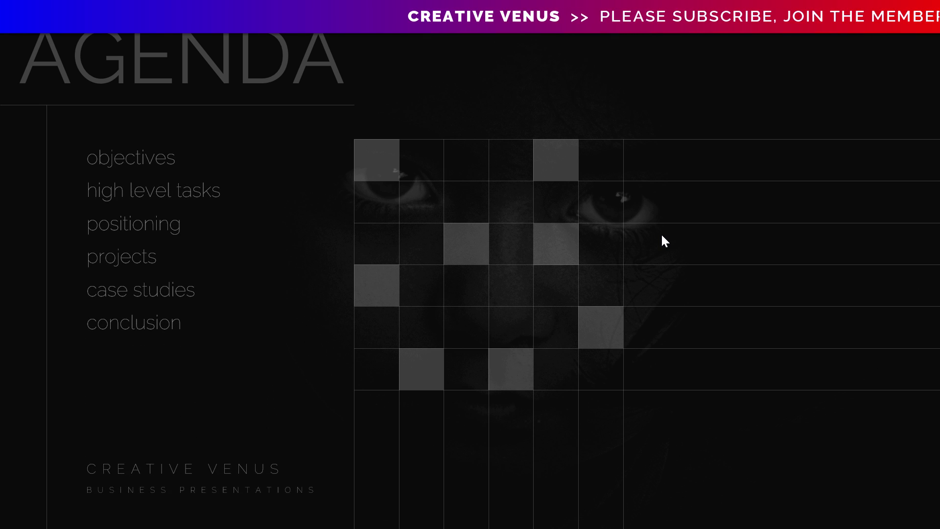
{"action": "key", "text": "Escape"}
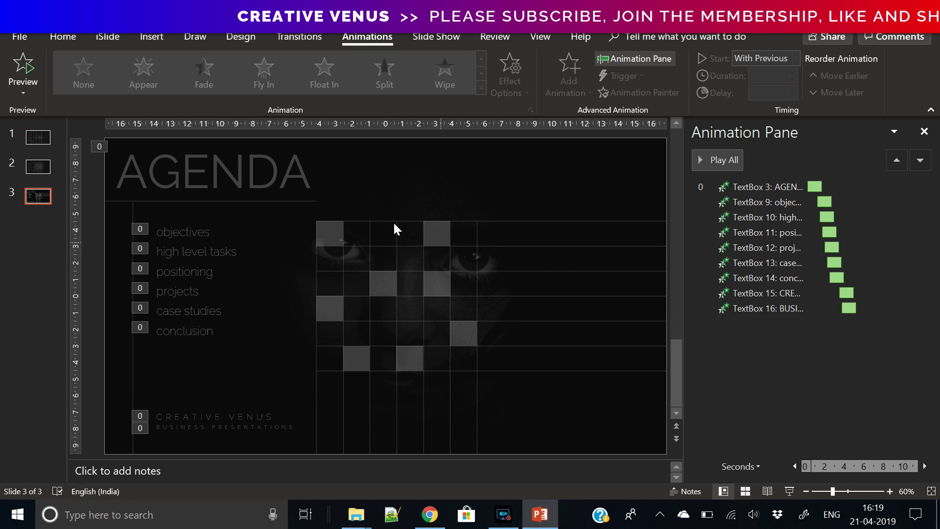
Step: Add a Pulse emphasis to both grid groups: 5 s duration, With Previous, 0 s delay
{"action": "left_click", "coordinate": [538, 221]}
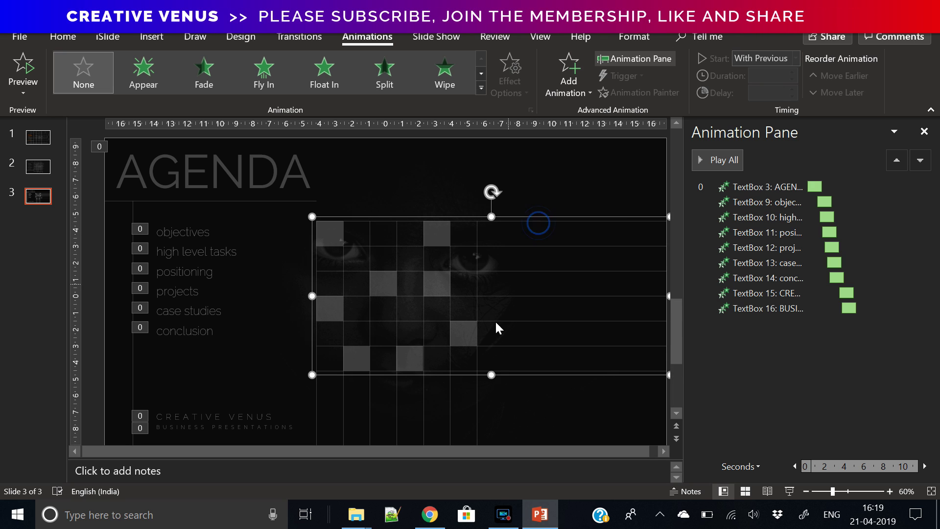
{"action": "left_click", "coordinate": [478, 404], "text": "shift"}
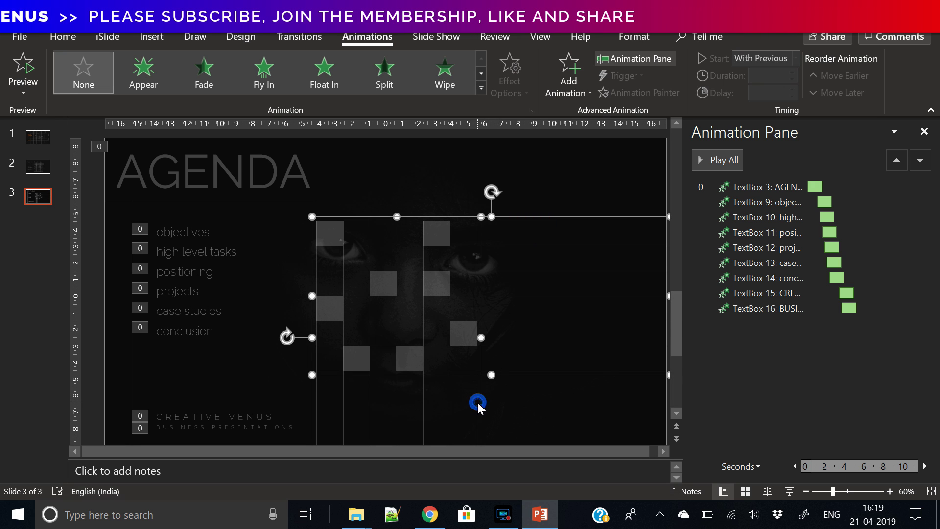
{"action": "left_click", "coordinate": [569, 83]}
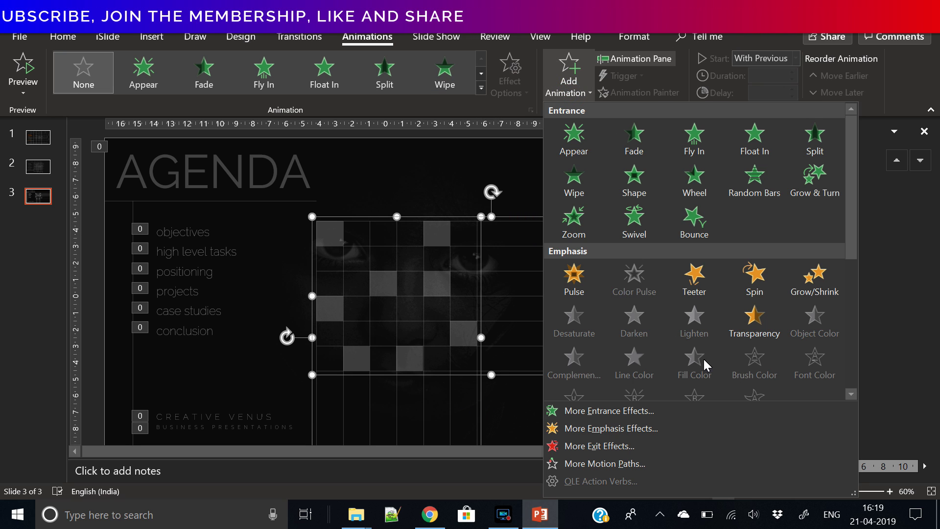
{"action": "left_click", "coordinate": [572, 276]}
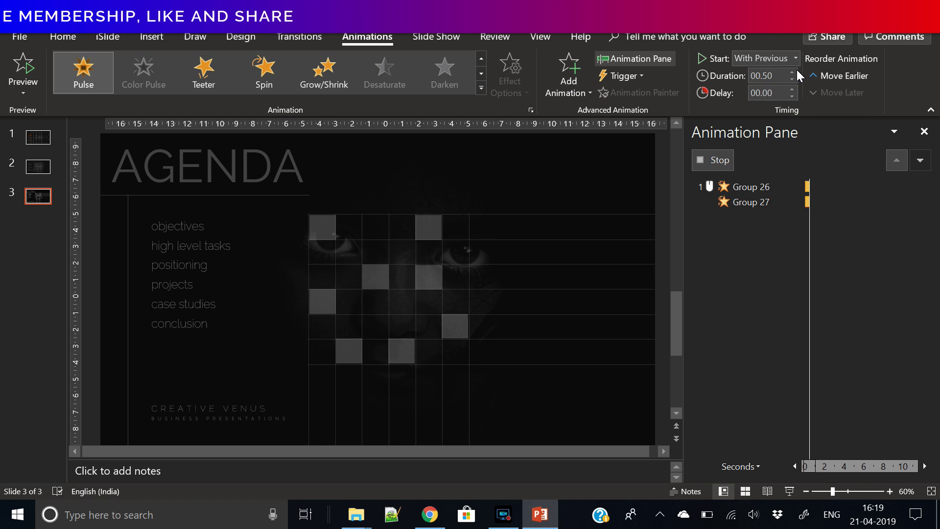
{"action": "left_click", "coordinate": [795, 71]}
{"action": "left_click_drag", "start_coordinate": [796, 71], "coordinate": [794, 71]}
{"action": "double_click", "coordinate": [794, 71]}
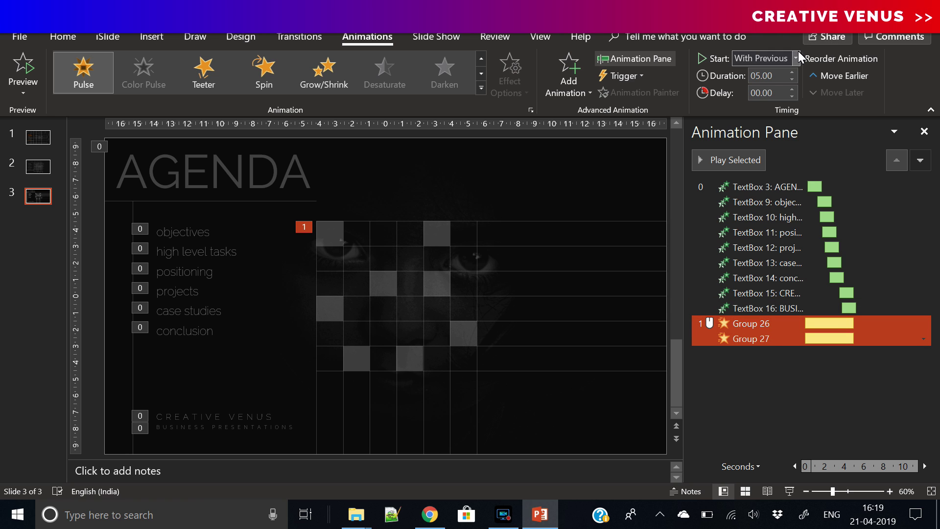
{"action": "left_click", "coordinate": [783, 89]}
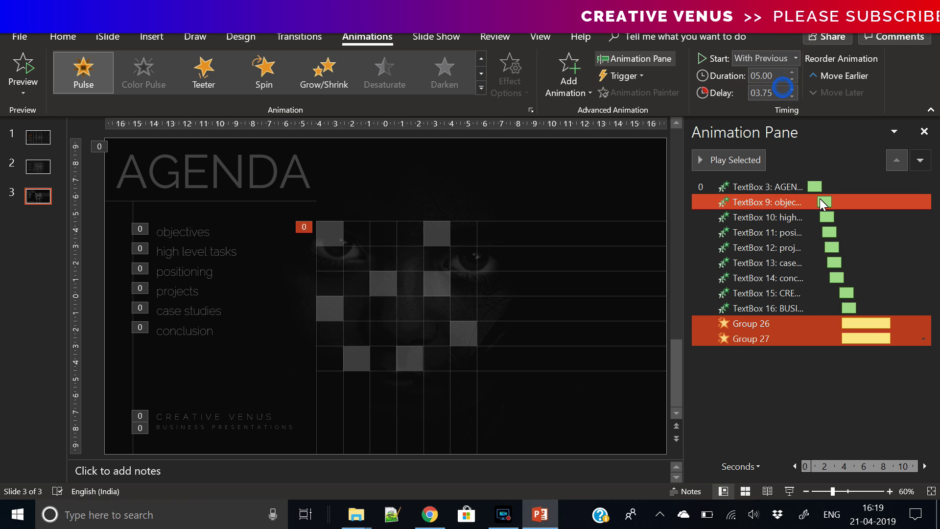
{"action": "double_click", "coordinate": [775, 89]}
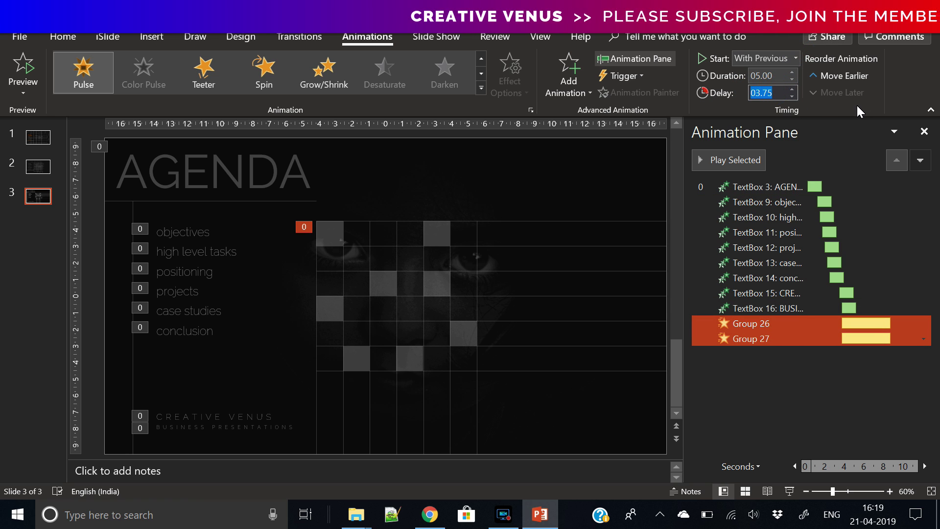
{"action": "type", "text": "0"}
{"action": "key", "text": "Return"}
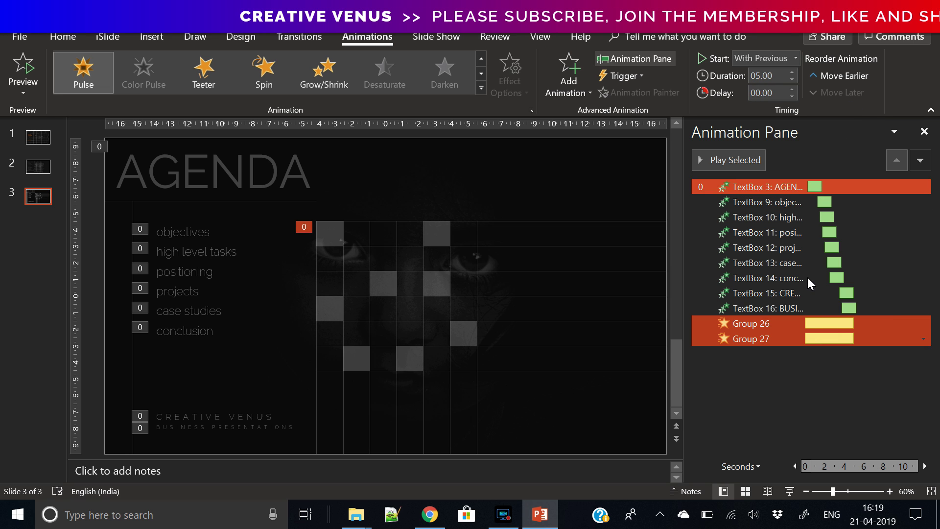
Step: Make the Pulse repeat Until End of Slide and preview the looping effect
{"action": "right_click", "coordinate": [797, 326]}
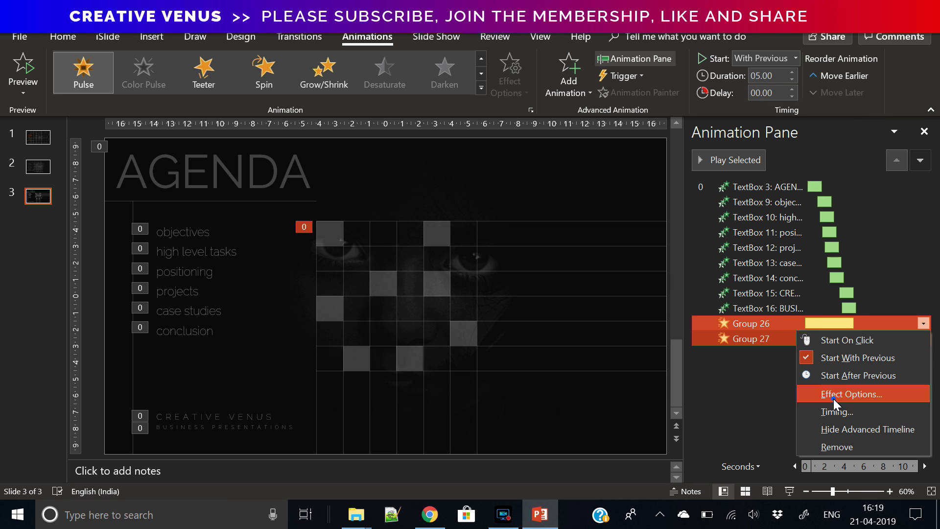
{"action": "left_click", "coordinate": [834, 398]}
{"action": "left_click", "coordinate": [388, 152]}
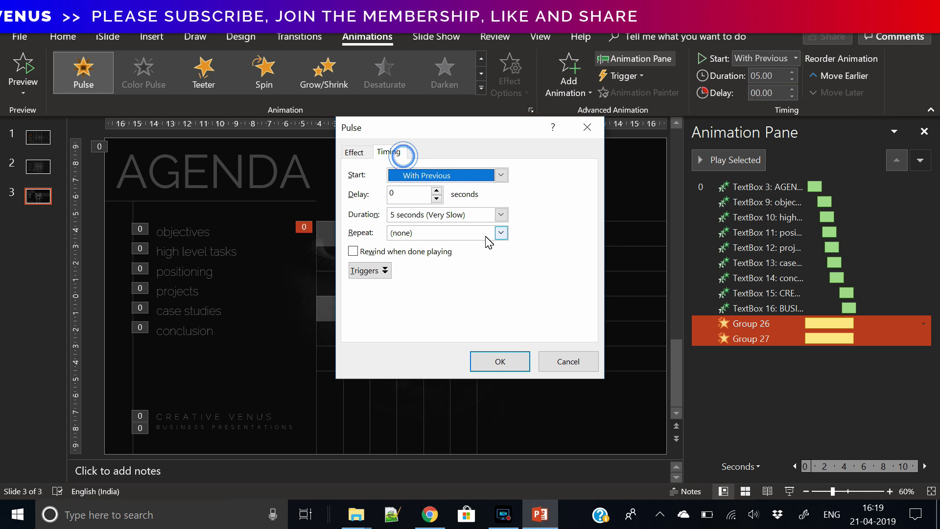
{"action": "left_click", "coordinate": [501, 234]}
{"action": "left_click", "coordinate": [418, 318]}
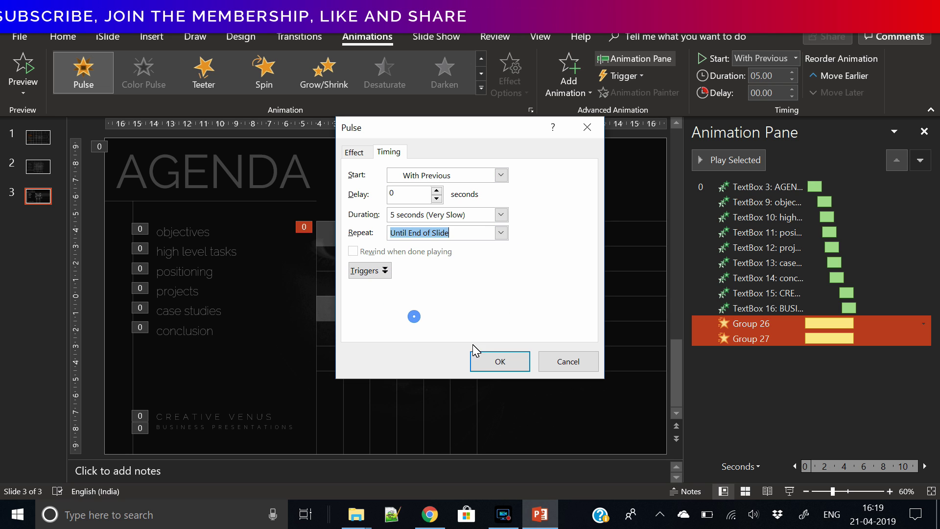
{"action": "left_click", "coordinate": [489, 364]}
{"action": "left_click", "coordinate": [790, 491]}
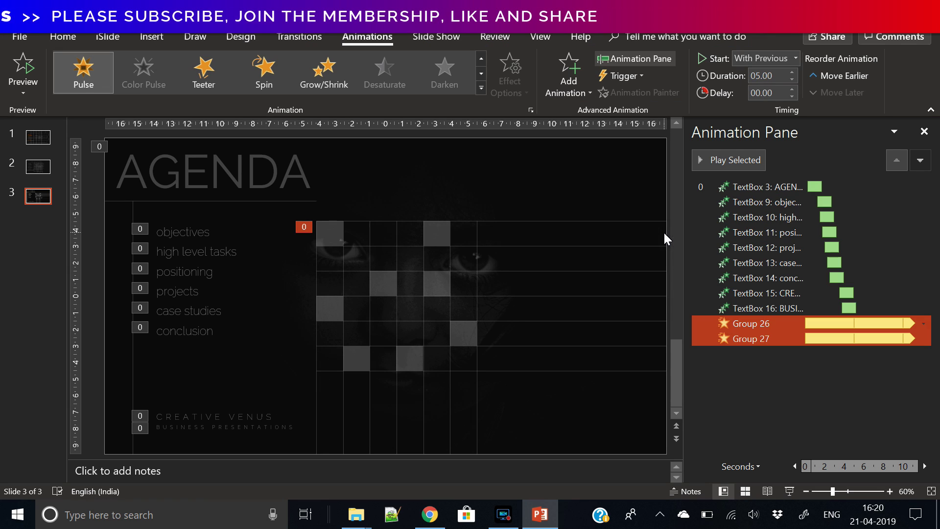
Step: Select the grey grid squares and add a Darken emphasis to them
{"action": "left_click", "coordinate": [337, 242]}
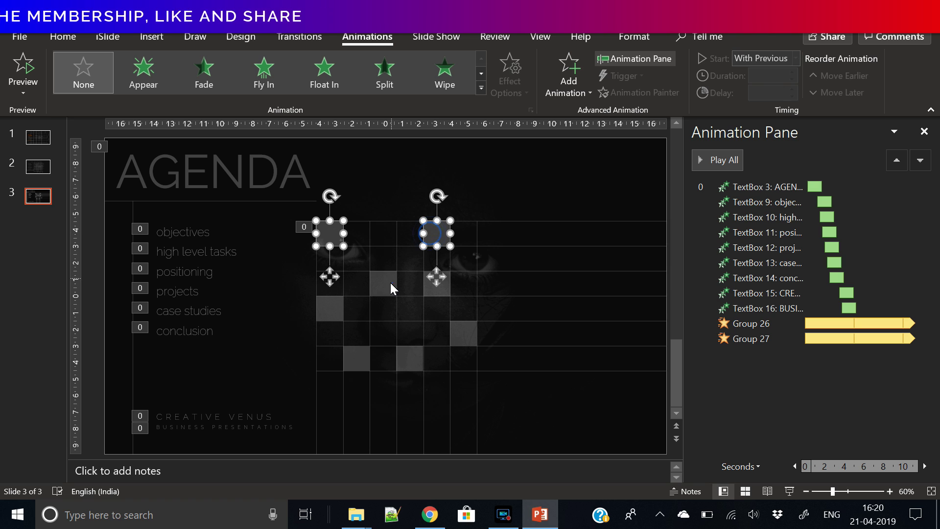
{"action": "left_click", "coordinate": [469, 336], "text": "shift"}
{"action": "left_click", "coordinate": [397, 358], "text": "shift"}
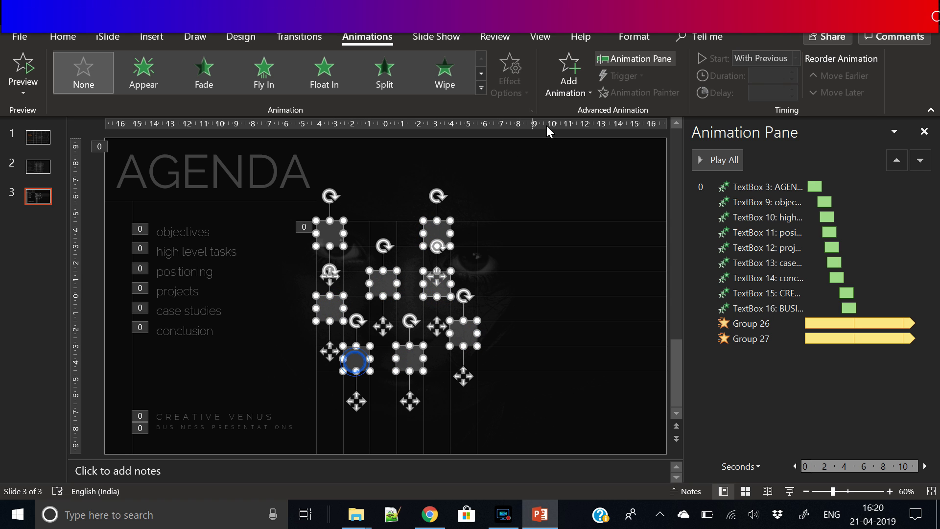
{"action": "left_click", "coordinate": [571, 103]}
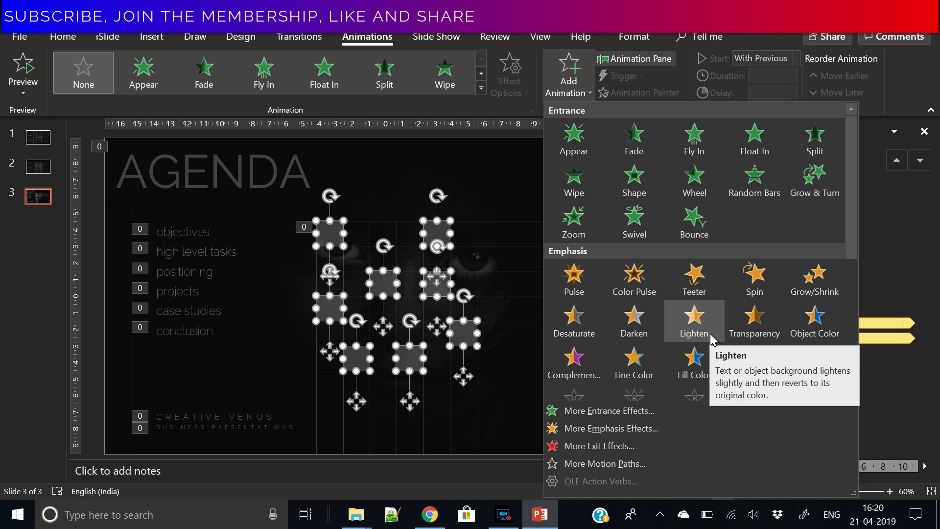
{"action": "left_click", "coordinate": [644, 321]}
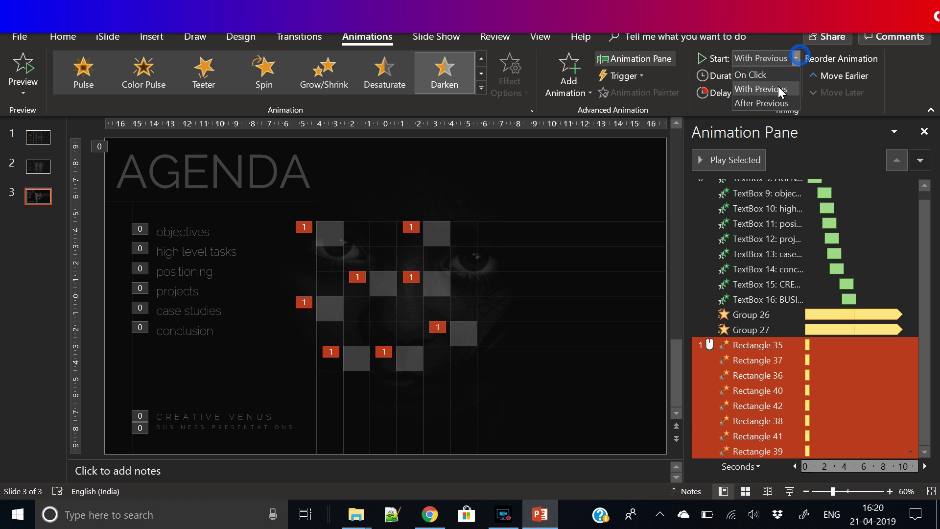
Step: Make the Darken effects start With Previous with a 1.75-second duration
{"action": "left_click", "coordinate": [779, 90]}
{"action": "left_click", "coordinate": [792, 72]}
{"action": "left_click", "coordinate": [792, 71]}
{"action": "left_click", "coordinate": [792, 71]}
{"action": "left_click", "coordinate": [792, 71]}
{"action": "left_click", "coordinate": [792, 71]}
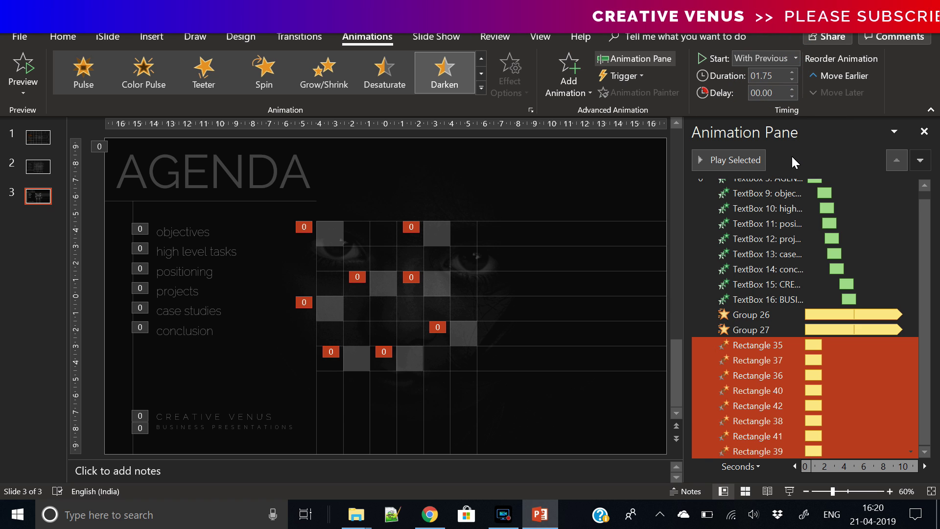
Step: Set the Darken effect's timing to repeat Until End of Slide
{"action": "right_click", "coordinate": [782, 349]}
{"action": "left_click", "coordinate": [814, 416]}
{"action": "left_click", "coordinate": [431, 153]}
{"action": "left_click", "coordinate": [396, 154]}
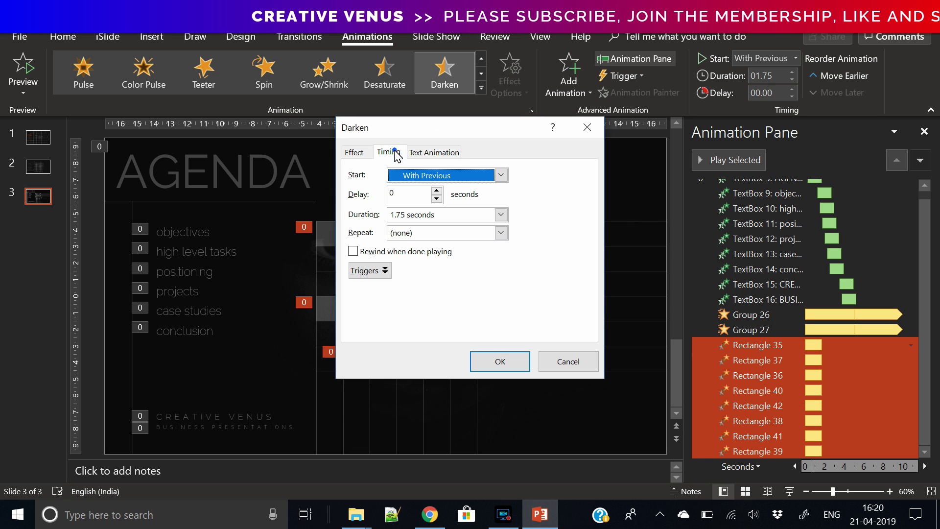
{"action": "left_click", "coordinate": [500, 232]}
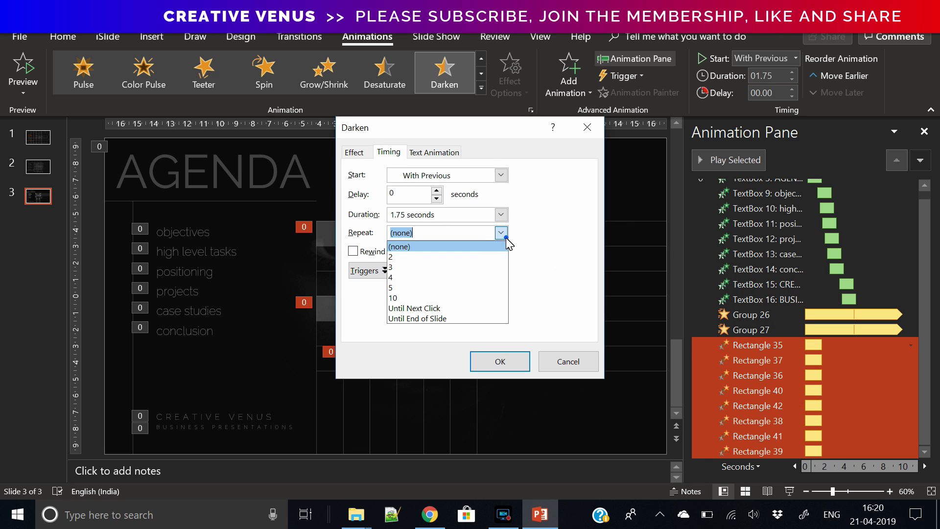
{"action": "left_click", "coordinate": [444, 319]}
{"action": "left_click", "coordinate": [500, 362]}
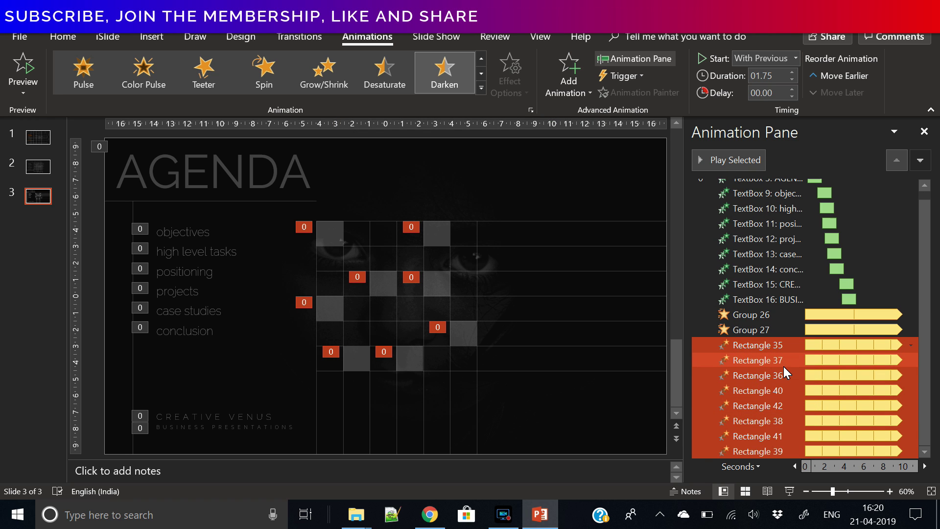
Step: Stagger the rectangles' Darken delays at 0.25, 0.50, 0.75 and 1.00 seconds
{"action": "left_click", "coordinate": [774, 346], "text": "ctrl"}
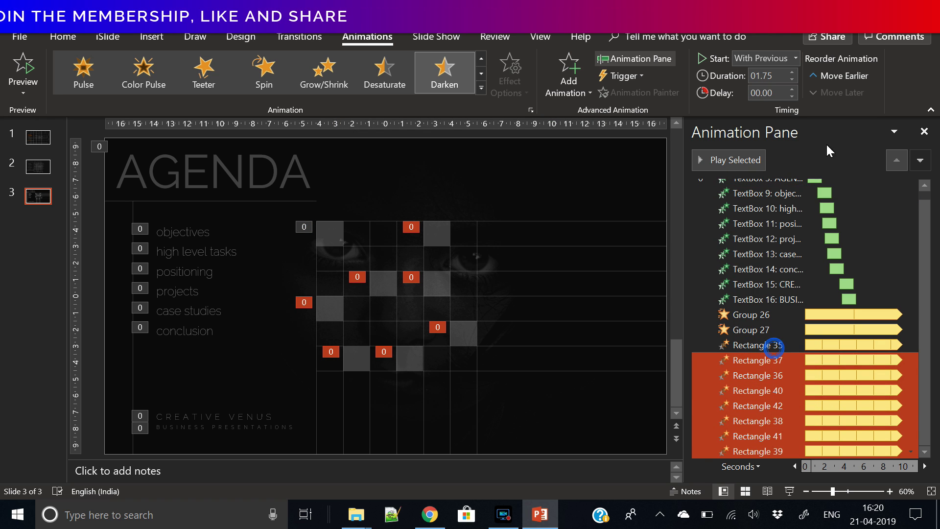
{"action": "left_click", "coordinate": [792, 89]}
{"action": "left_click", "coordinate": [780, 331], "text": "ctrl"}
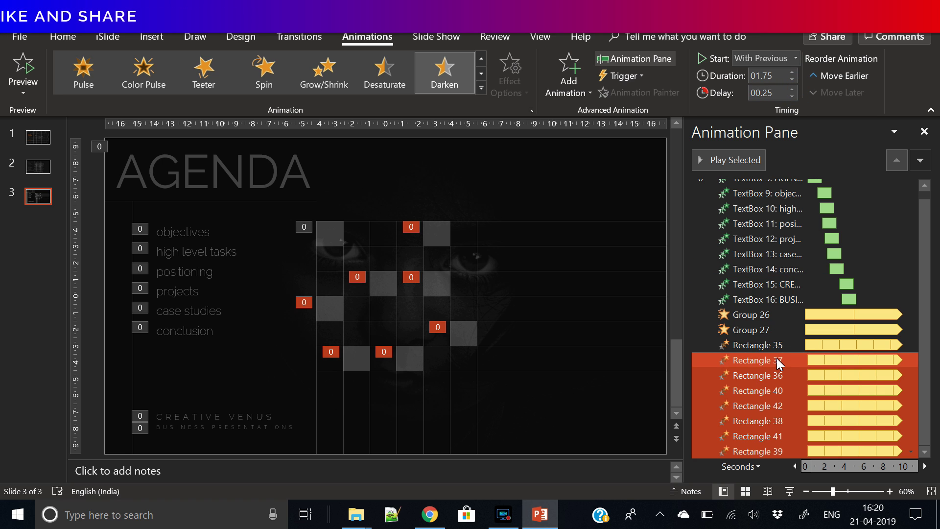
{"action": "left_click", "coordinate": [792, 90]}
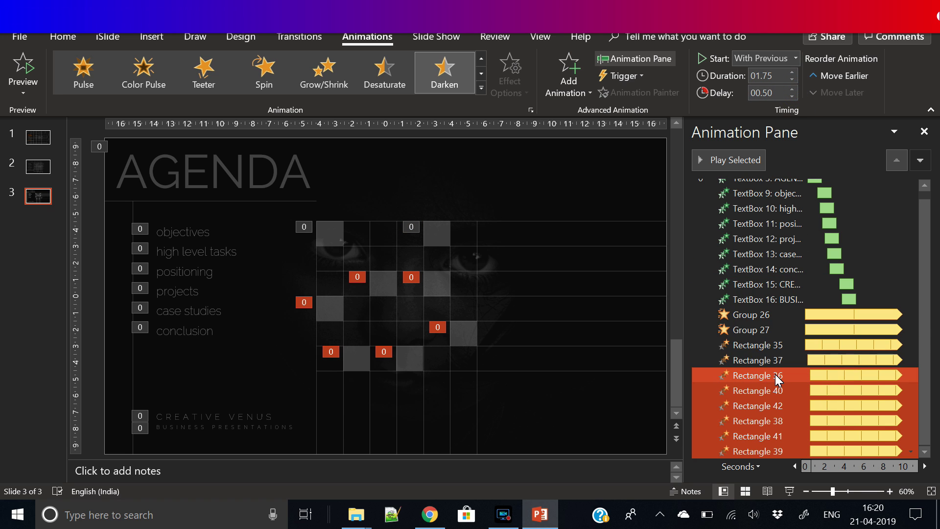
{"action": "left_click", "coordinate": [775, 374], "text": "ctrl"}
{"action": "left_click", "coordinate": [774, 361], "text": "ctrl"}
{"action": "left_click", "coordinate": [792, 89]}
{"action": "left_click", "coordinate": [792, 90]}
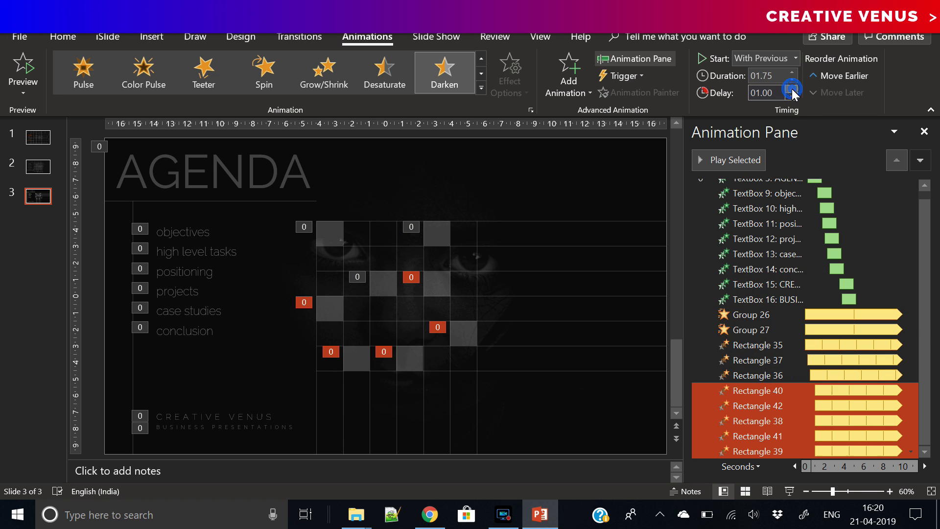
{"action": "left_click", "coordinate": [792, 97]}
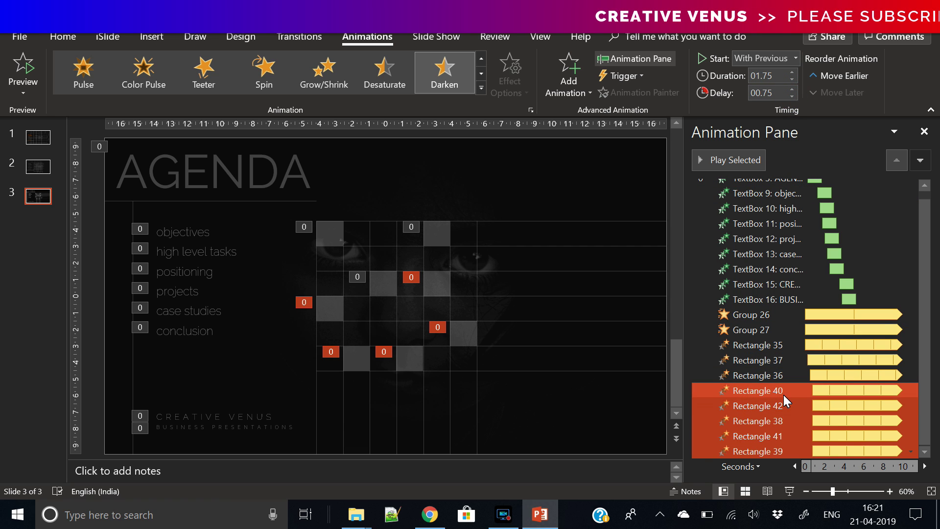
{"action": "left_click", "coordinate": [784, 392], "text": "ctrl"}
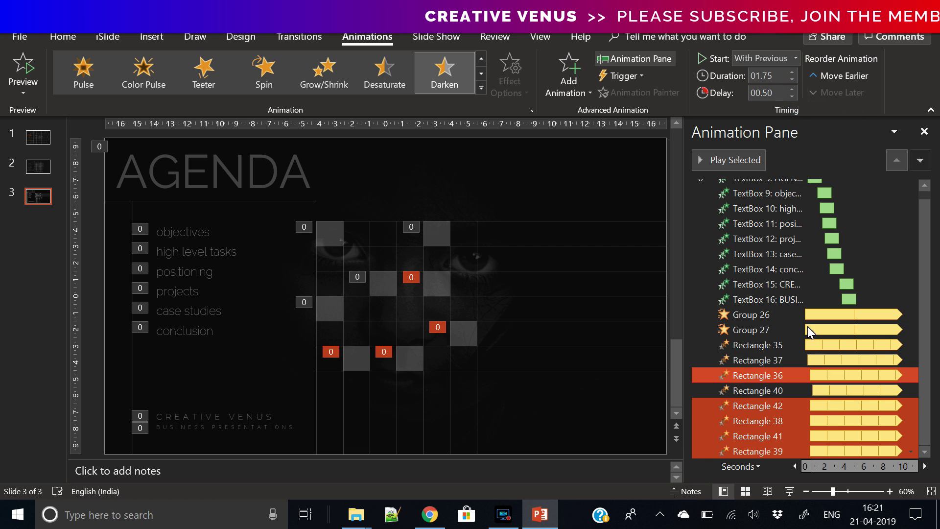
{"action": "left_click", "coordinate": [792, 89]}
{"action": "left_click", "coordinate": [792, 89]}
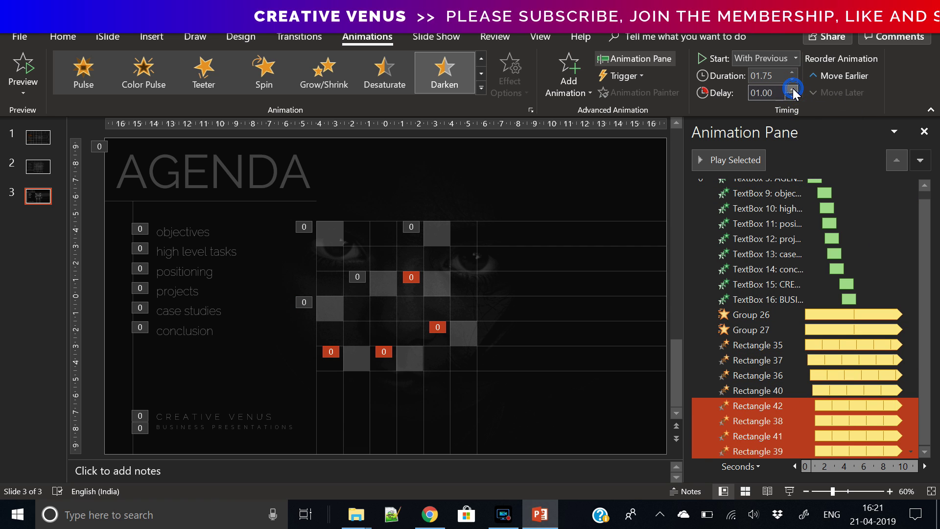
Step: Continue the stagger with 1.25 and 1.50 s delays, ending at 1.75 s for Rectangle 39
{"action": "left_click", "coordinate": [769, 406], "text": "ctrl"}
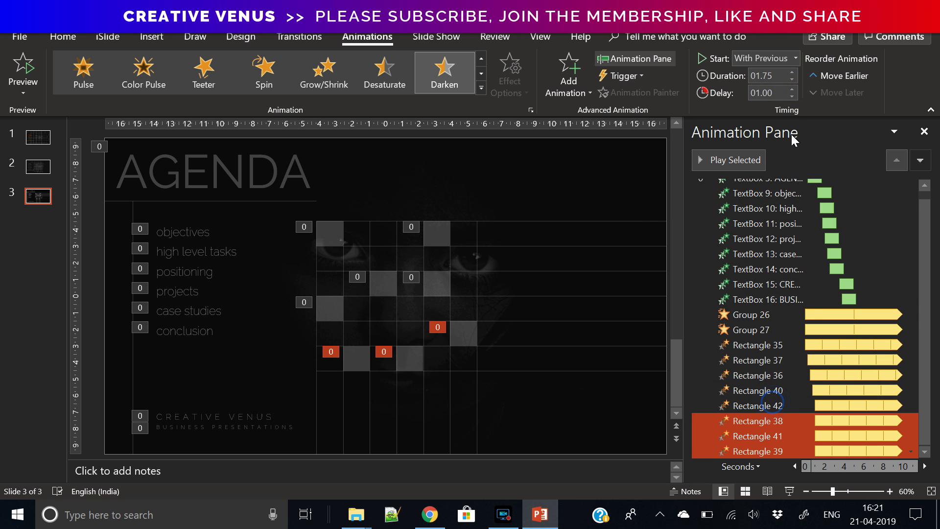
{"action": "left_click", "coordinate": [792, 89]}
{"action": "left_click", "coordinate": [775, 422], "text": "ctrl"}
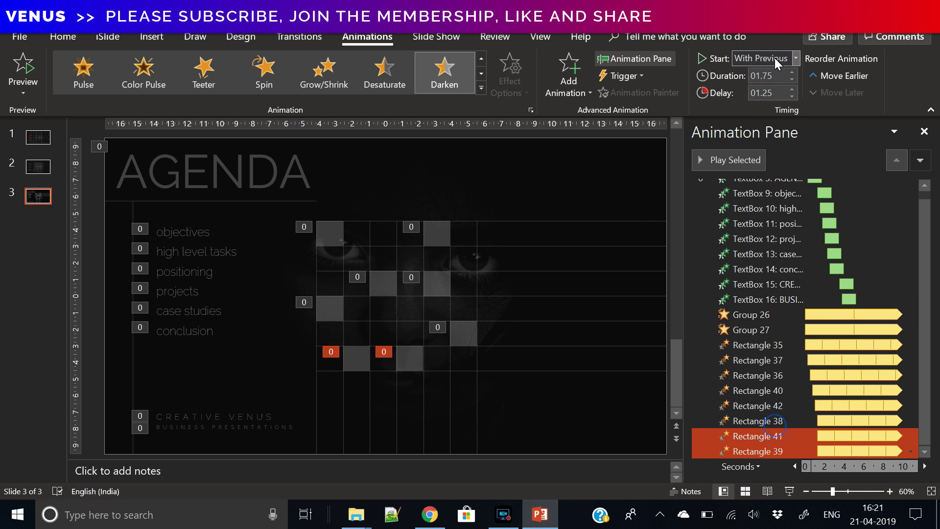
{"action": "left_click", "coordinate": [792, 89]}
{"action": "left_click", "coordinate": [767, 378], "text": "ctrl"}
{"action": "left_click", "coordinate": [767, 378], "text": "ctrl"}
{"action": "left_click", "coordinate": [777, 435], "text": "ctrl"}
{"action": "left_click", "coordinate": [792, 87]}
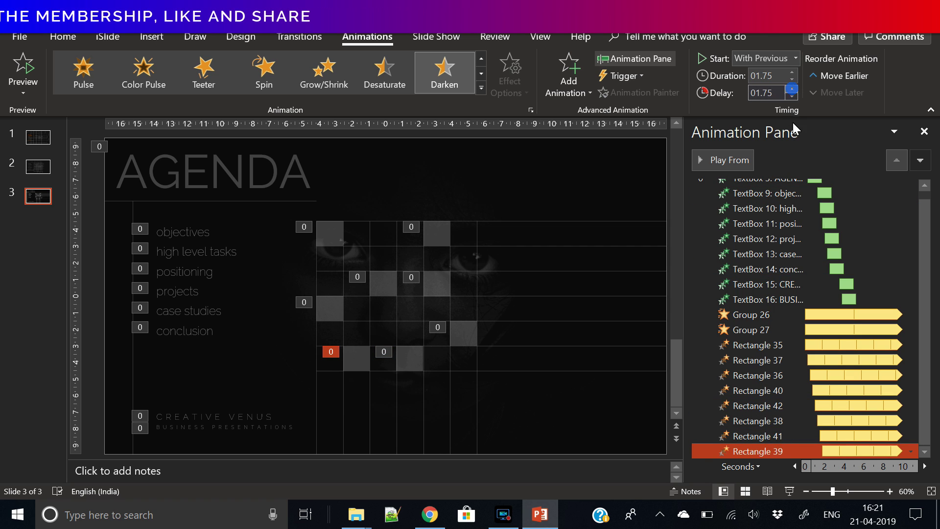
{"action": "left_click", "coordinate": [797, 301], "text": "ctrl"}
{"action": "left_click", "coordinate": [798, 301], "text": "ctrl"}
{"action": "left_click", "coordinate": [752, 330], "text": "ctrl"}
{"action": "left_click", "coordinate": [751, 329], "text": "ctrl"}
{"action": "left_click", "coordinate": [758, 360], "text": "ctrl"}
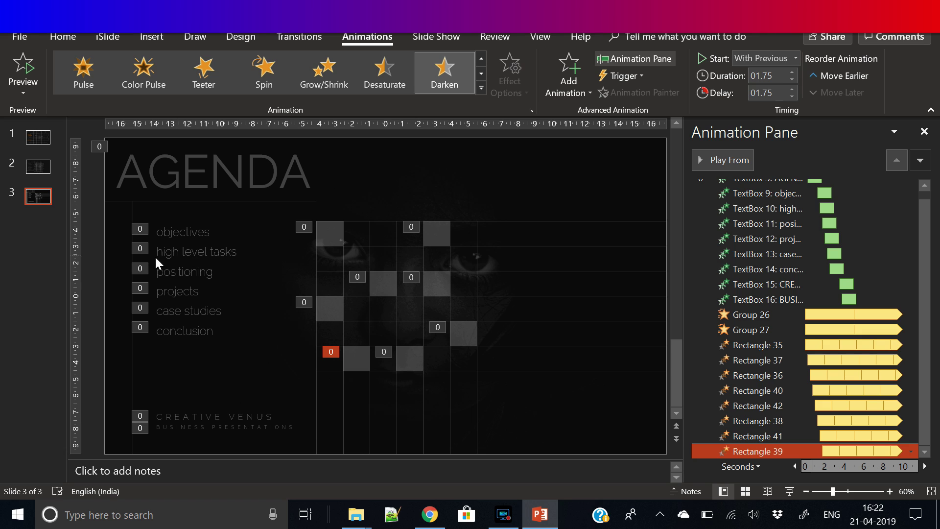
Step: Add a Pulse emphasis to all six agenda items, starting With Previous
{"action": "left_click", "coordinate": [208, 234]}
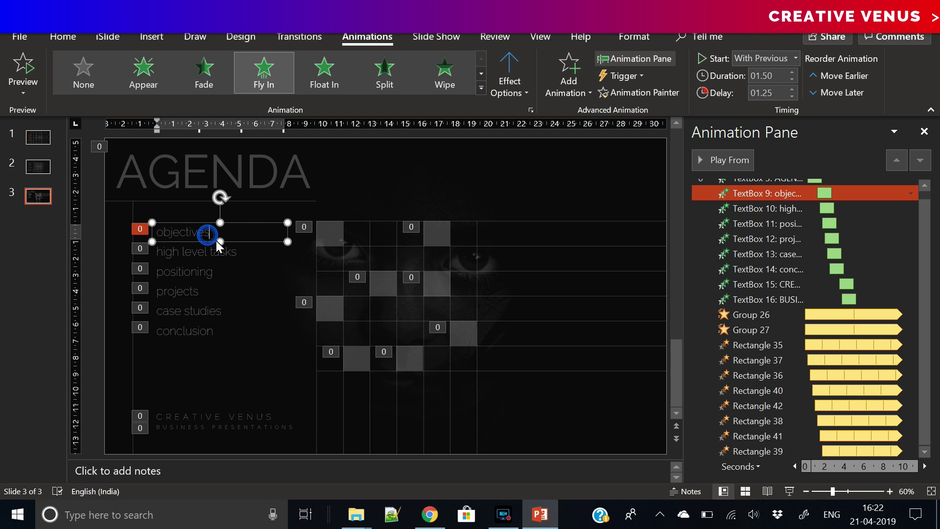
{"action": "left_click", "coordinate": [209, 254], "text": "shift"}
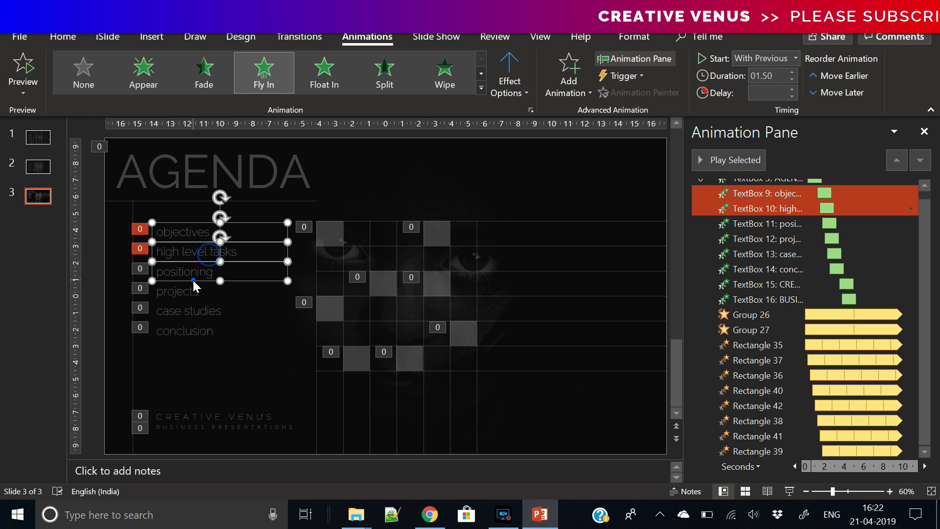
{"action": "left_click", "coordinate": [192, 278], "text": "shift"}
{"action": "left_click", "coordinate": [184, 295], "text": "shift"}
{"action": "left_click", "coordinate": [185, 314], "text": "shift"}
{"action": "left_click", "coordinate": [182, 333], "text": "shift"}
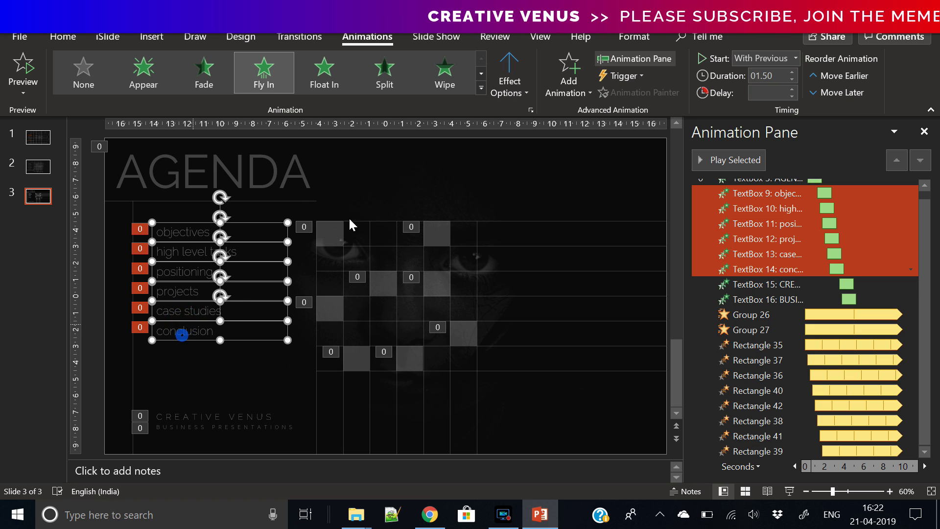
{"action": "left_click", "coordinate": [568, 89]}
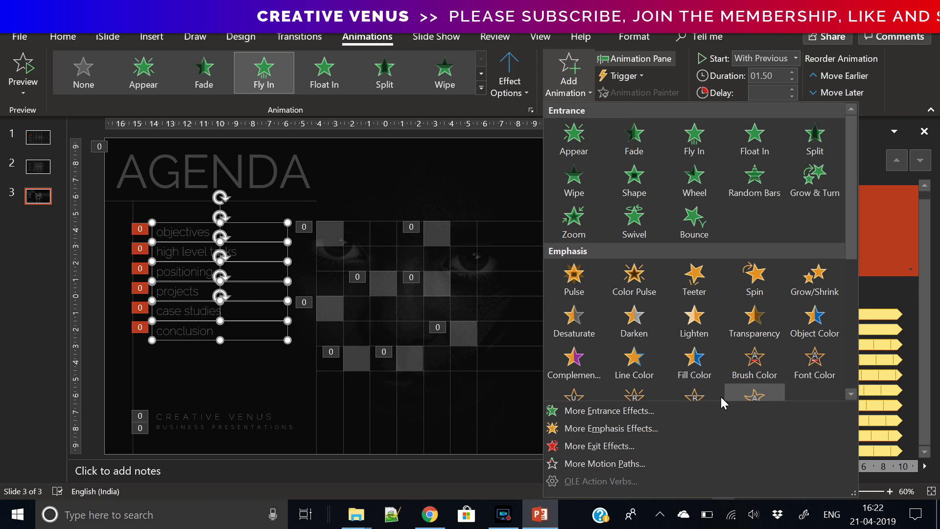
{"action": "left_click", "coordinate": [583, 279]}
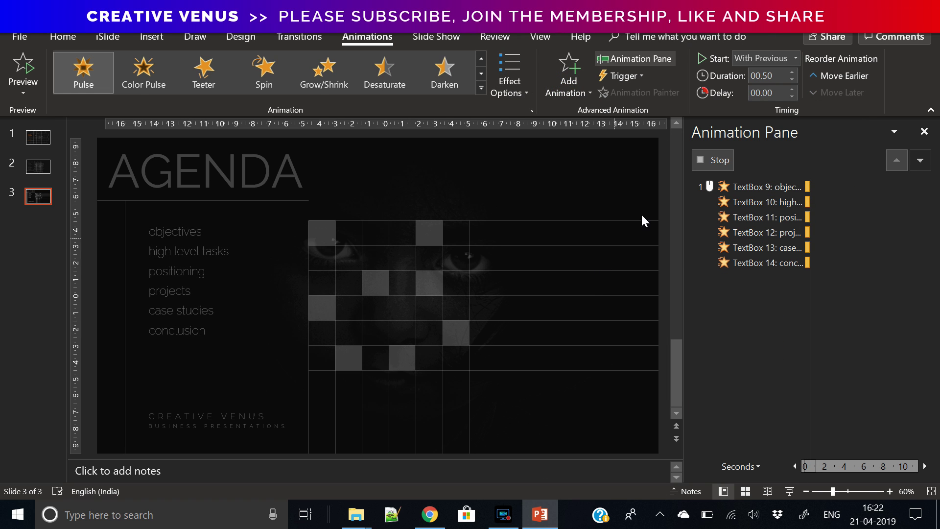
{"action": "left_click", "coordinate": [797, 59]}
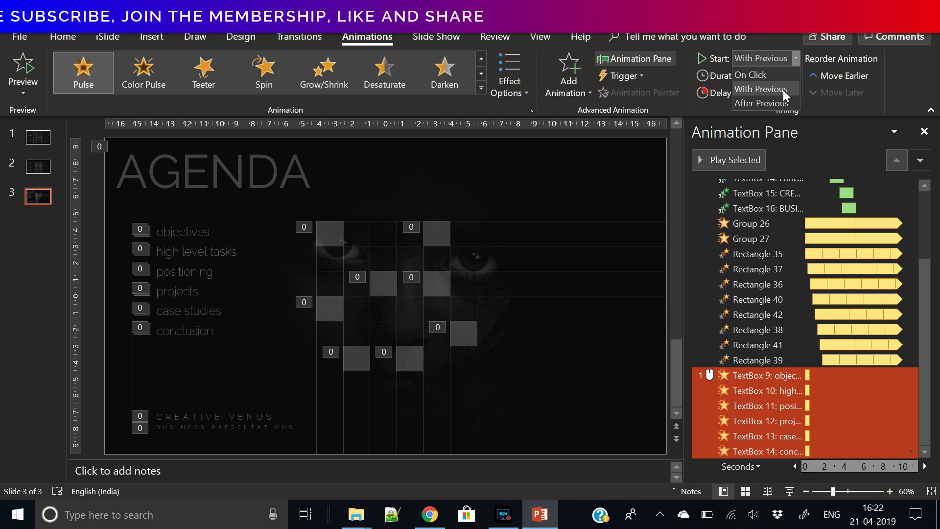
{"action": "left_click", "coordinate": [783, 89]}
{"action": "scroll", "coordinate": [783, 91], "scroll_direction": "up", "scroll_amount": 7}
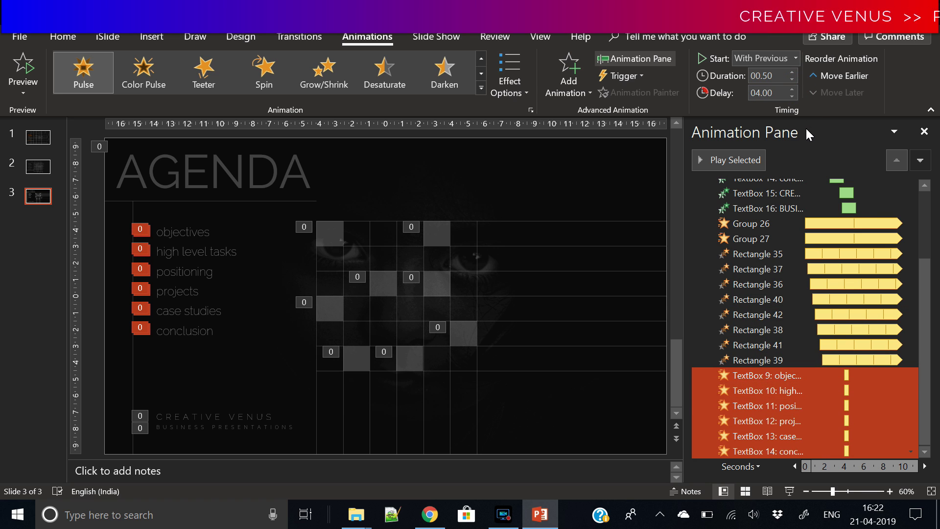
Step: Stagger the agenda pulse delays in quarter-second steps, reaching 4.50 and 4.75 seconds
{"action": "left_click", "coordinate": [781, 376], "text": "ctrl"}
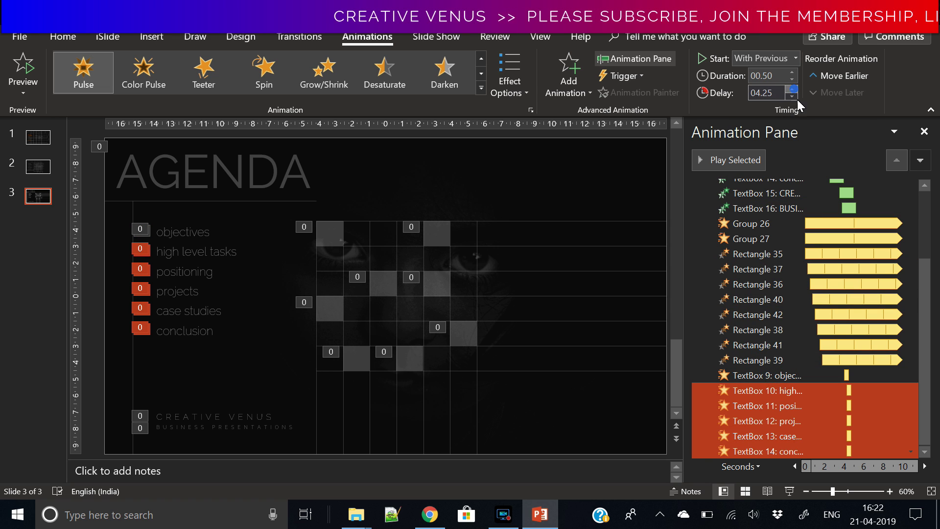
{"action": "left_click", "coordinate": [777, 390], "text": "ctrl"}
{"action": "left_click", "coordinate": [792, 89]}
{"action": "left_click", "coordinate": [793, 406], "text": "ctrl"}
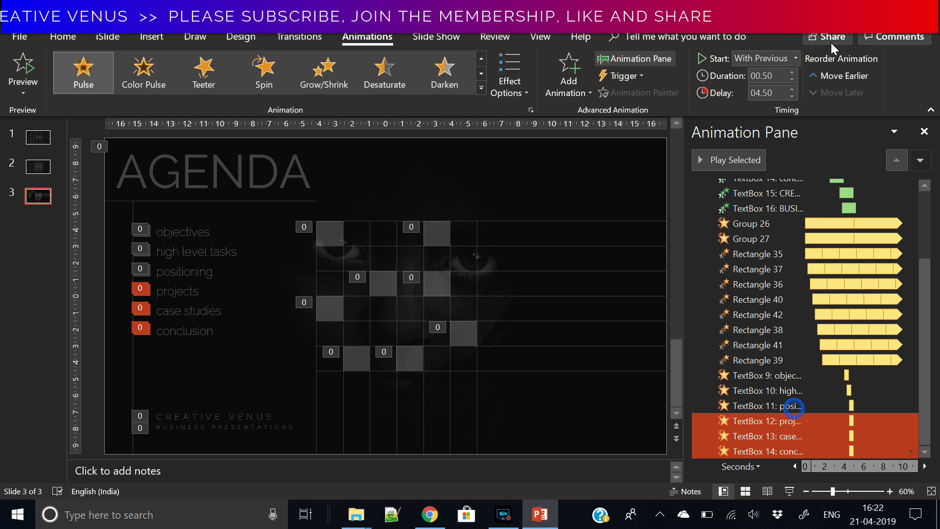
{"action": "left_click", "coordinate": [793, 90]}
{"action": "left_click", "coordinate": [796, 415], "text": "ctrl"}
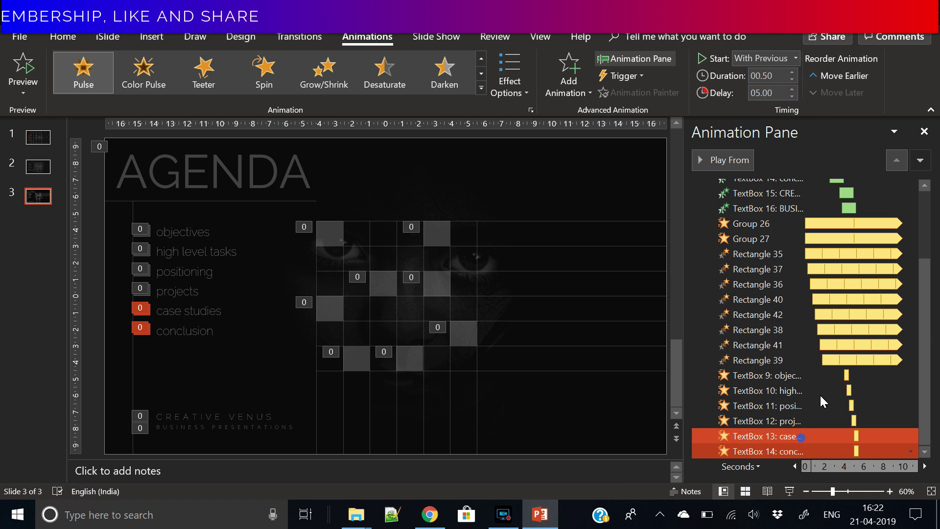
{"action": "left_click", "coordinate": [801, 438], "text": "ctrl"}
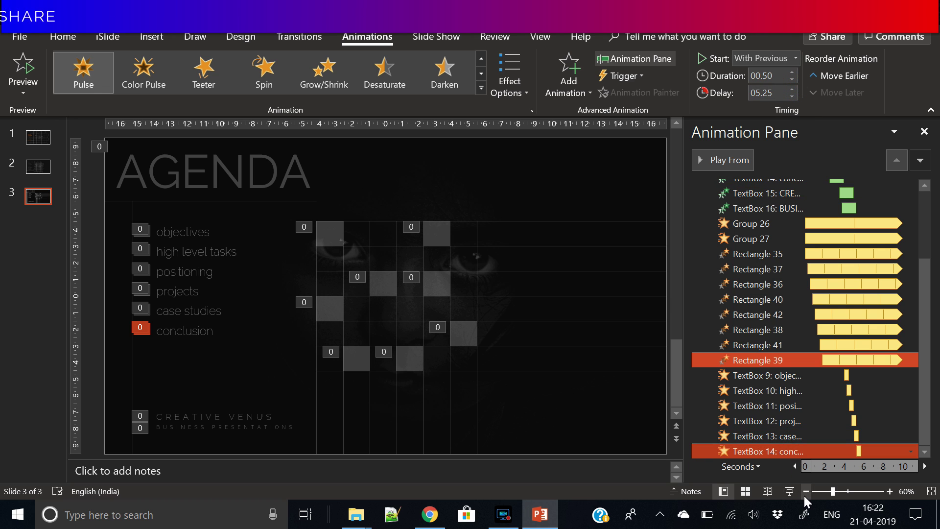